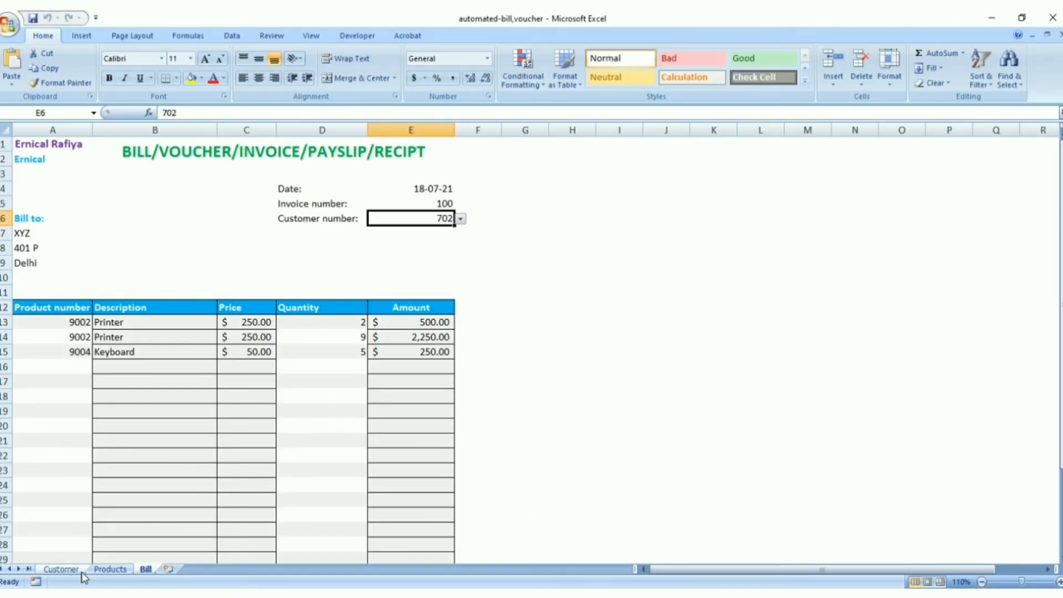
Examine the customer table, the product table and the completed bill to see how the finished workbook fits together
{"action": "left_click", "coordinate": [61, 568]}
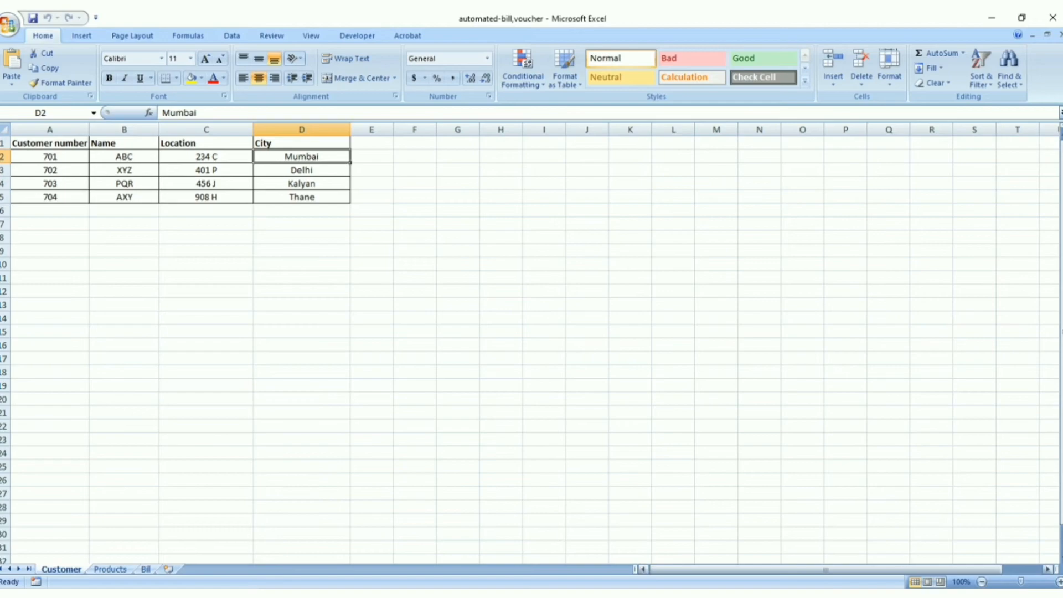
{"action": "left_click", "coordinate": [1029, 582]}
{"action": "left_click", "coordinate": [1036, 582]}
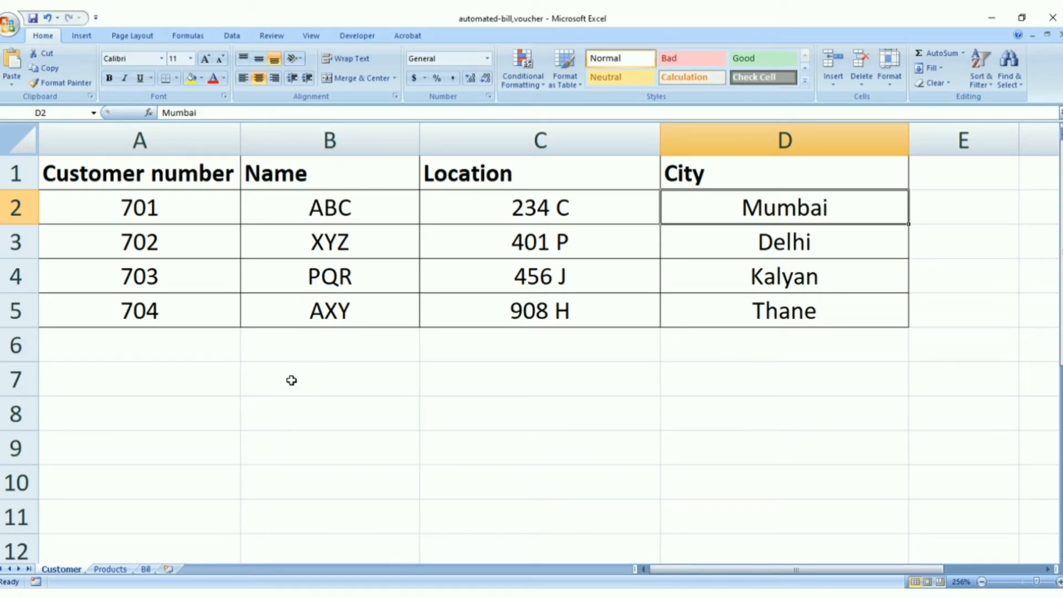
{"action": "left_click", "coordinate": [117, 569]}
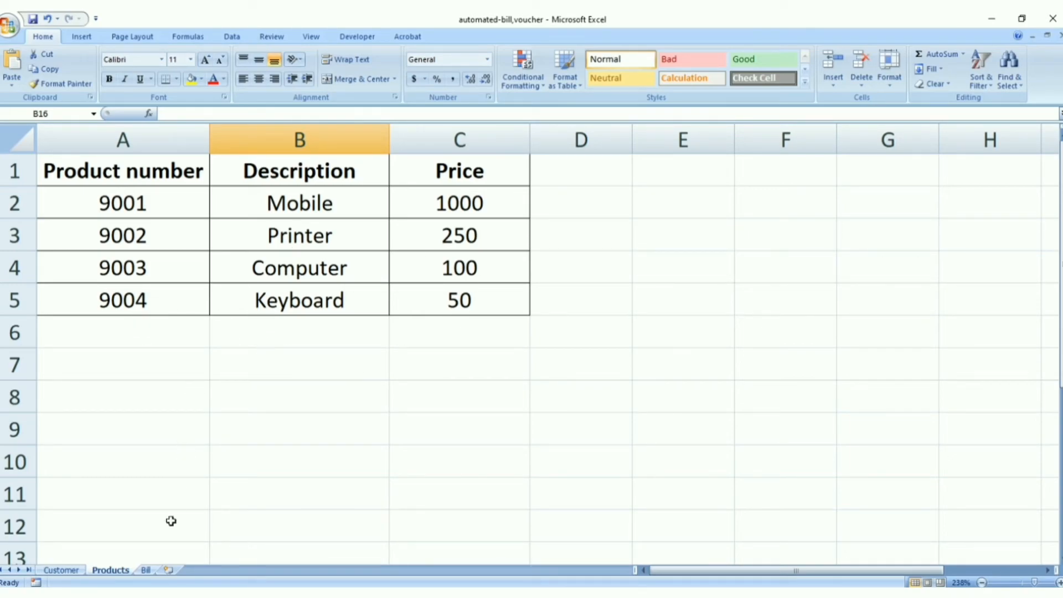
{"action": "left_click", "coordinate": [146, 570]}
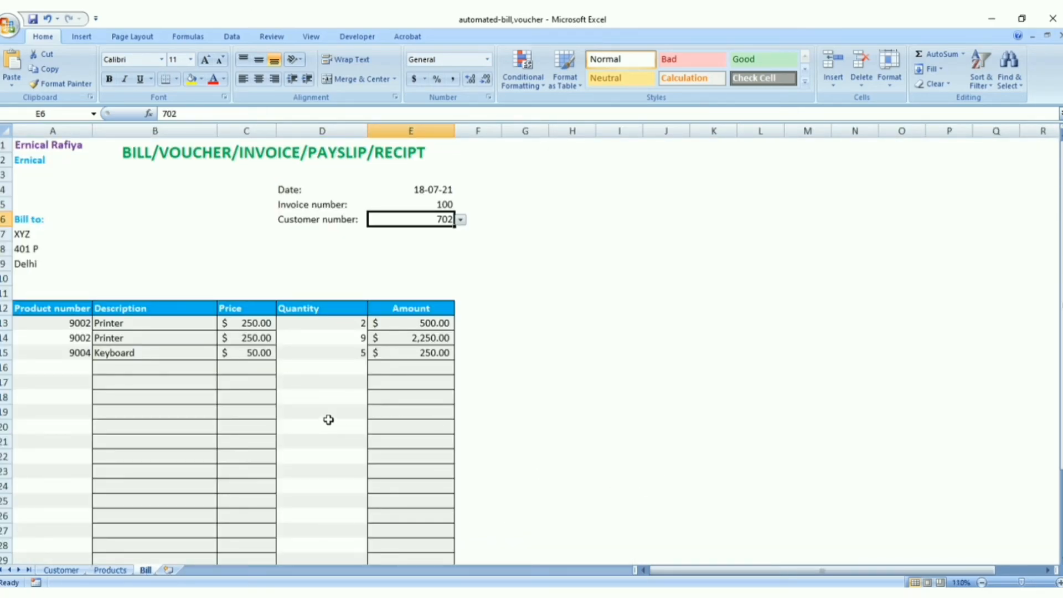
{"action": "scroll", "coordinate": [328, 419], "scroll_direction": "down", "scroll_amount": 3}
{"action": "scroll", "coordinate": [328, 420], "scroll_direction": "up", "scroll_amount": 3}
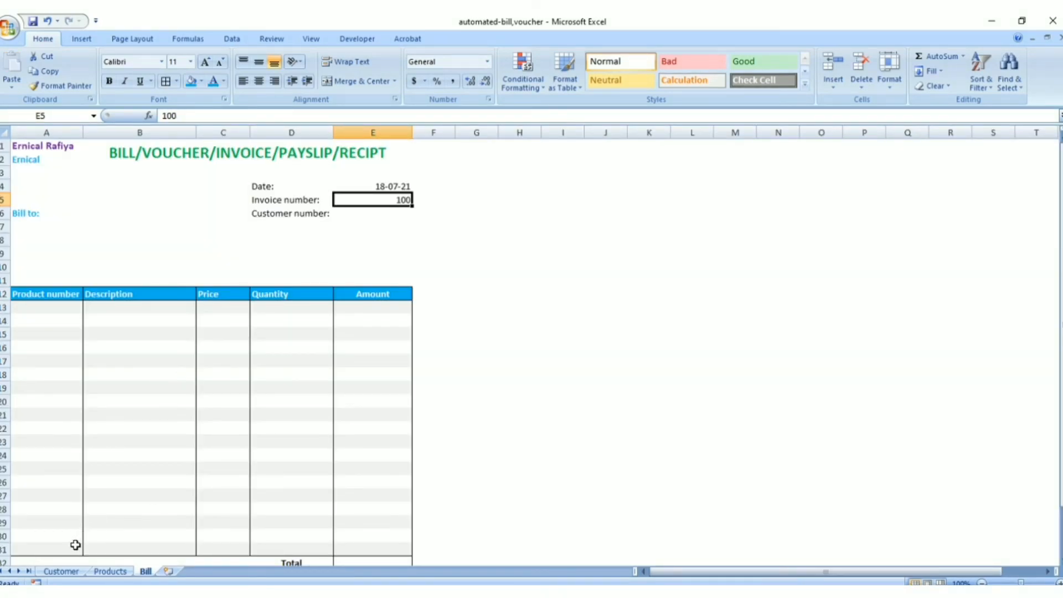
Review the Customer sheet's number, name, location and city headers, and the Products sheet's table
{"action": "left_click", "coordinate": [62, 570]}
{"action": "left_click", "coordinate": [109, 570]}
{"action": "left_click", "coordinate": [62, 571]}
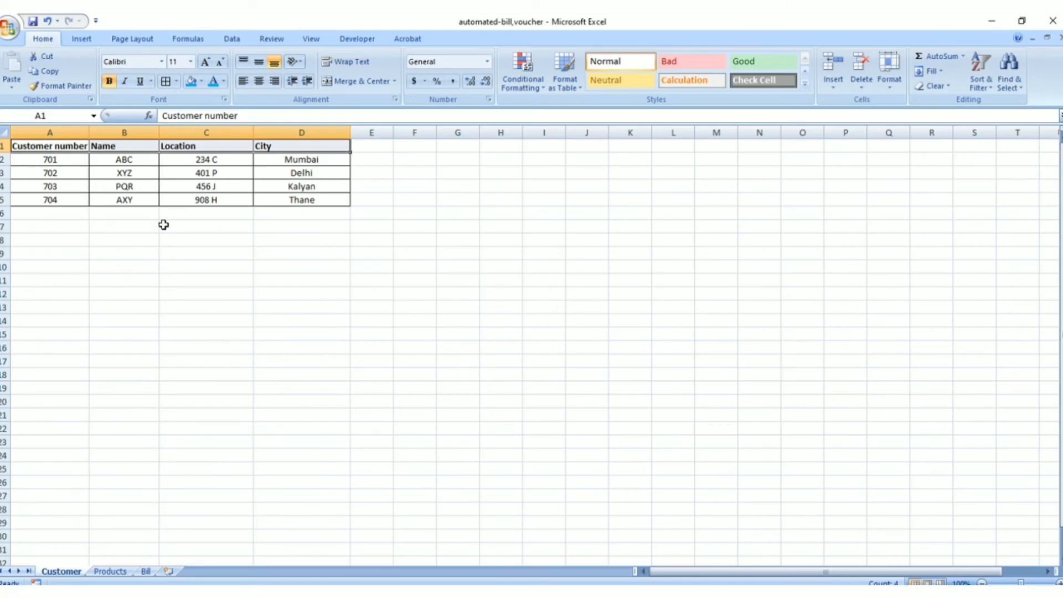
{"action": "left_click", "coordinate": [78, 147]}
{"action": "left_click", "coordinate": [118, 147]}
{"action": "left_click", "coordinate": [201, 149]}
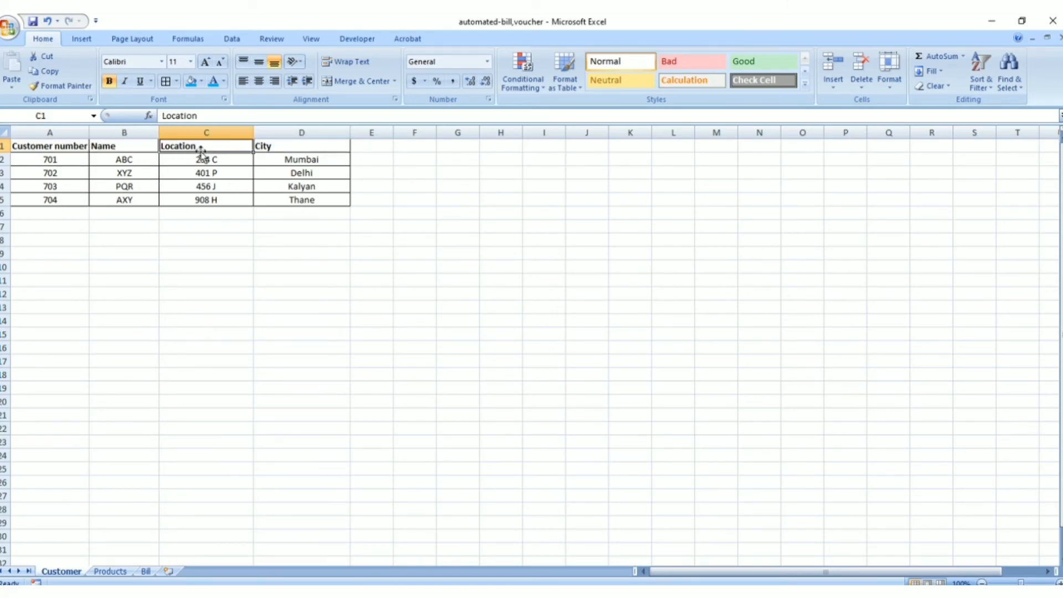
{"action": "left_click", "coordinate": [281, 147]}
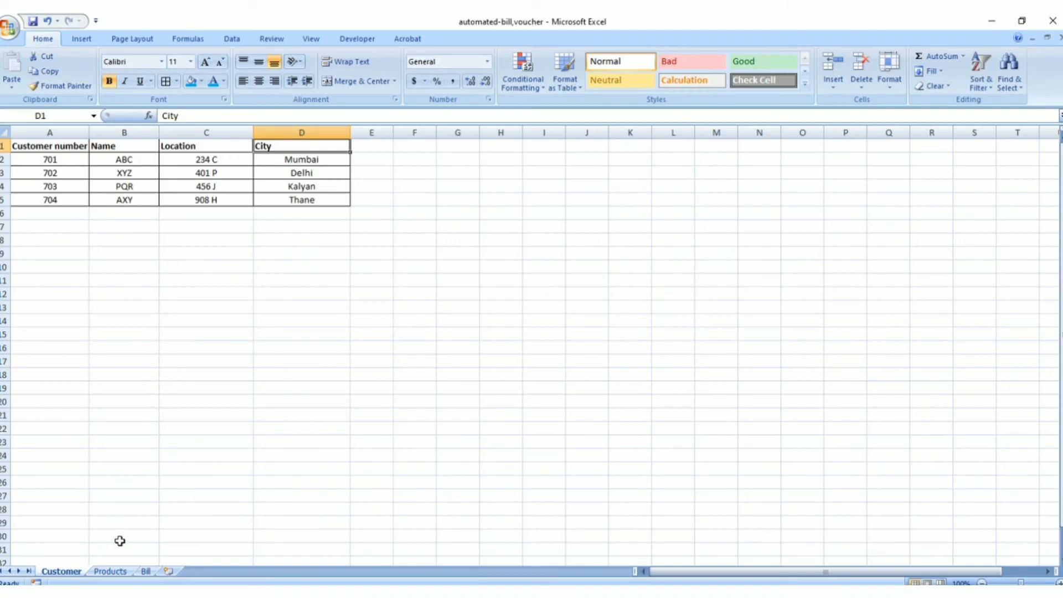
{"action": "left_click", "coordinate": [121, 572]}
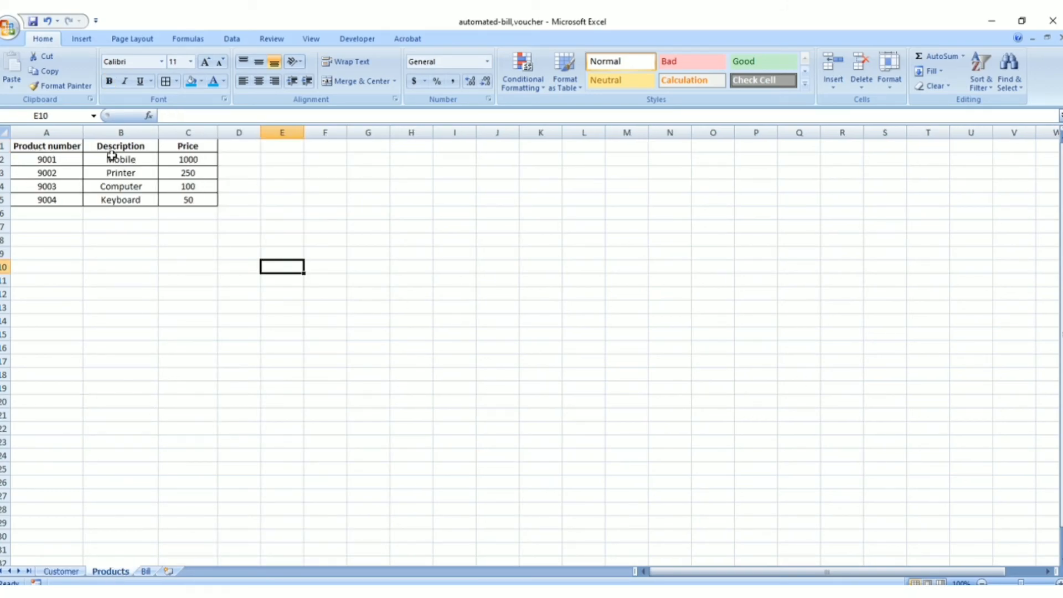
{"action": "left_click", "coordinate": [80, 572]}
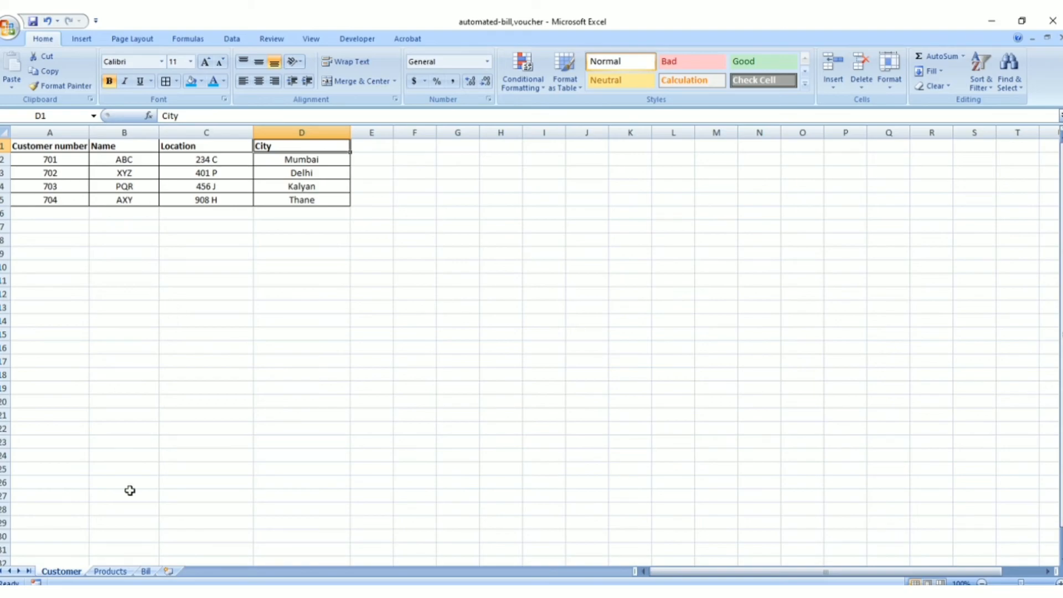
{"action": "left_click", "coordinate": [112, 572]}
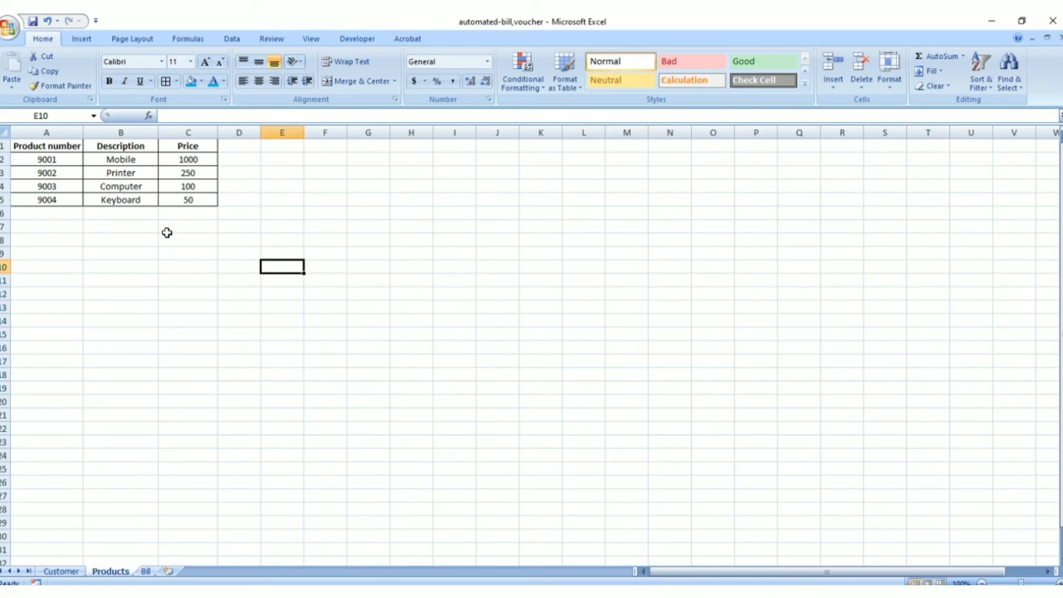
Compare the blank Bill template's billing fields, item columns and total cell with the source data on the Customer and Products sheets
{"action": "left_click", "coordinate": [145, 570]}
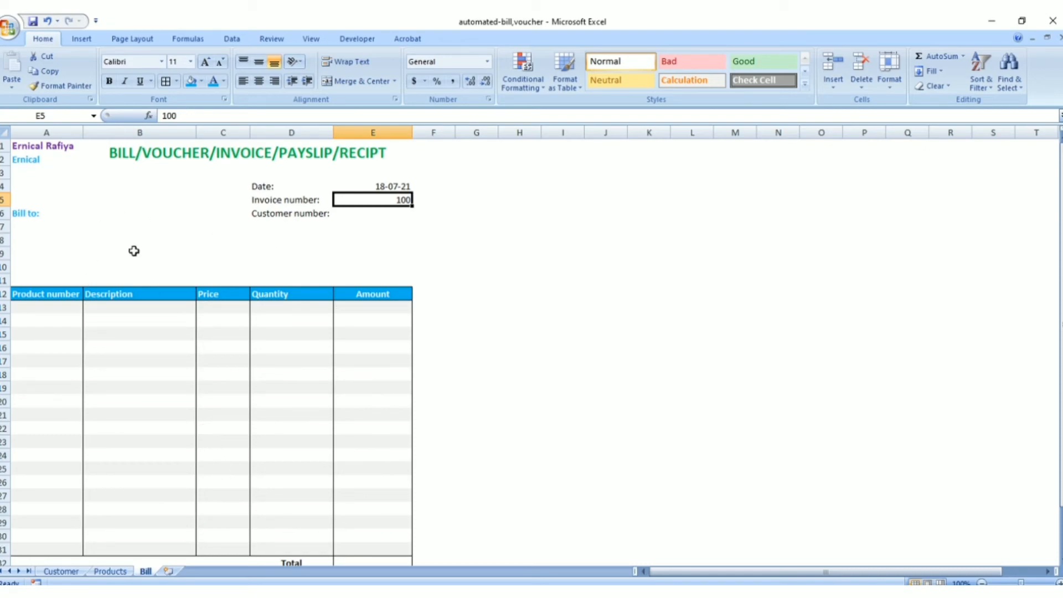
{"action": "left_click", "coordinate": [41, 215]}
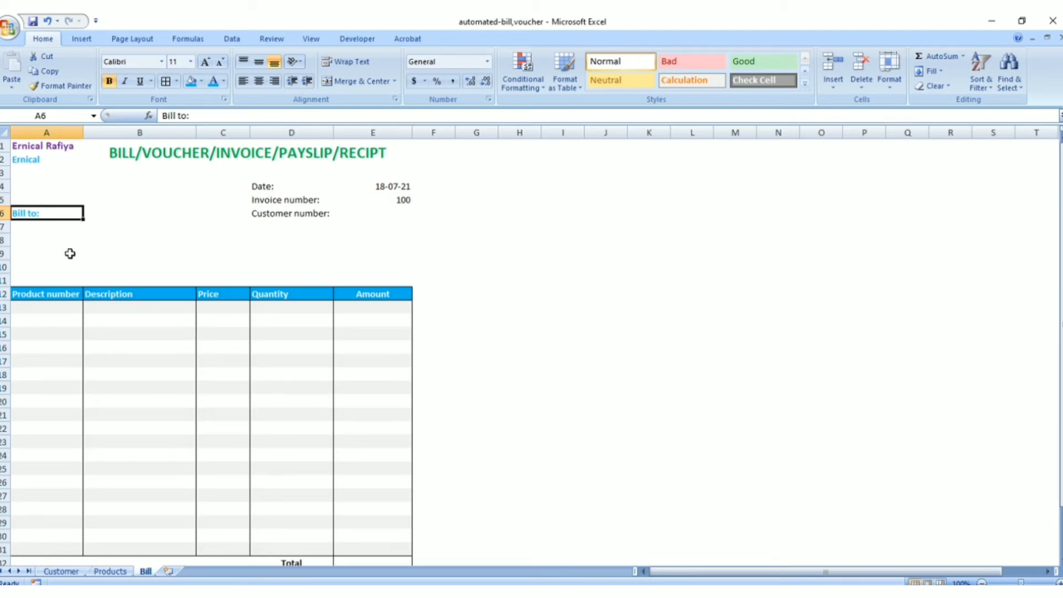
{"action": "left_click", "coordinate": [62, 572]}
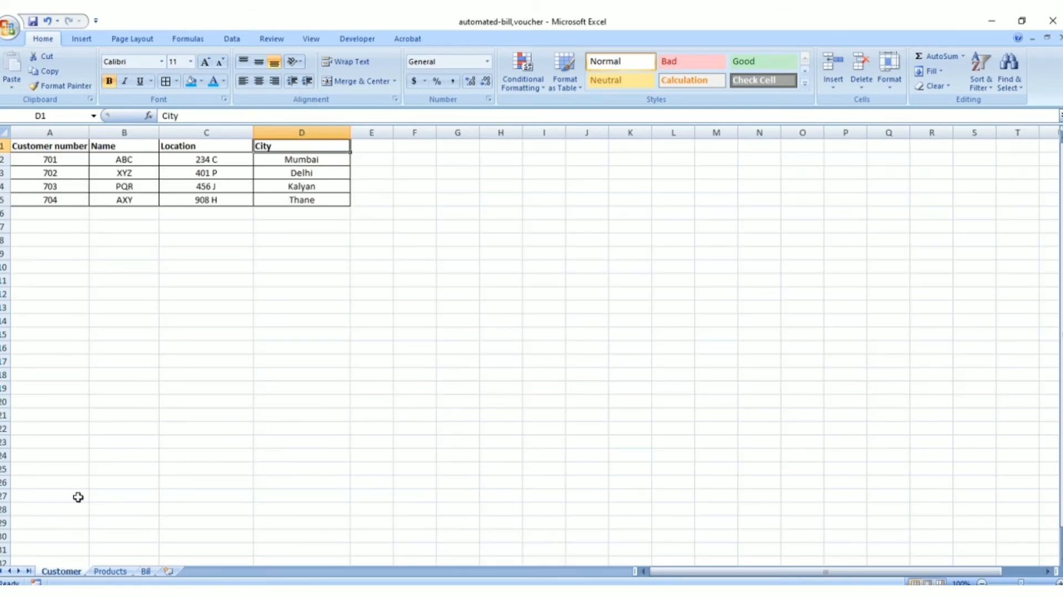
{"action": "left_click", "coordinate": [146, 570]}
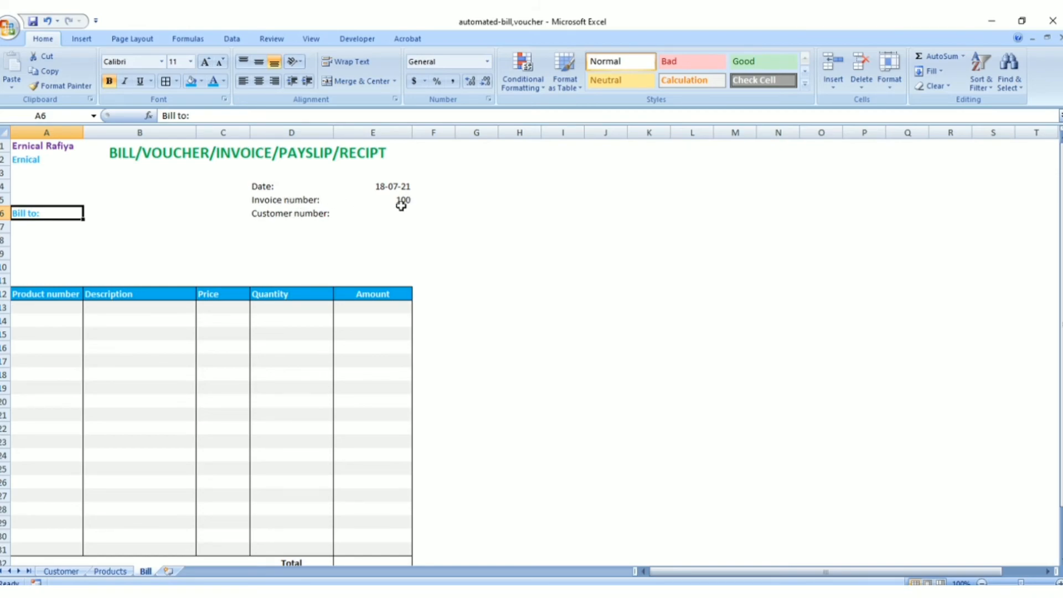
{"action": "left_click", "coordinate": [69, 571]}
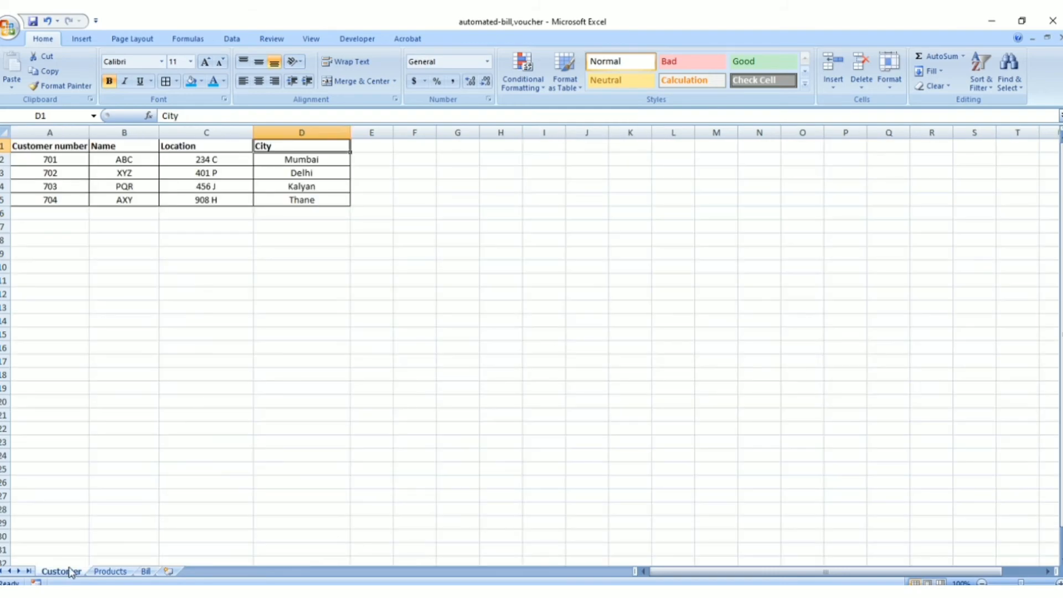
{"action": "left_click", "coordinate": [145, 571]}
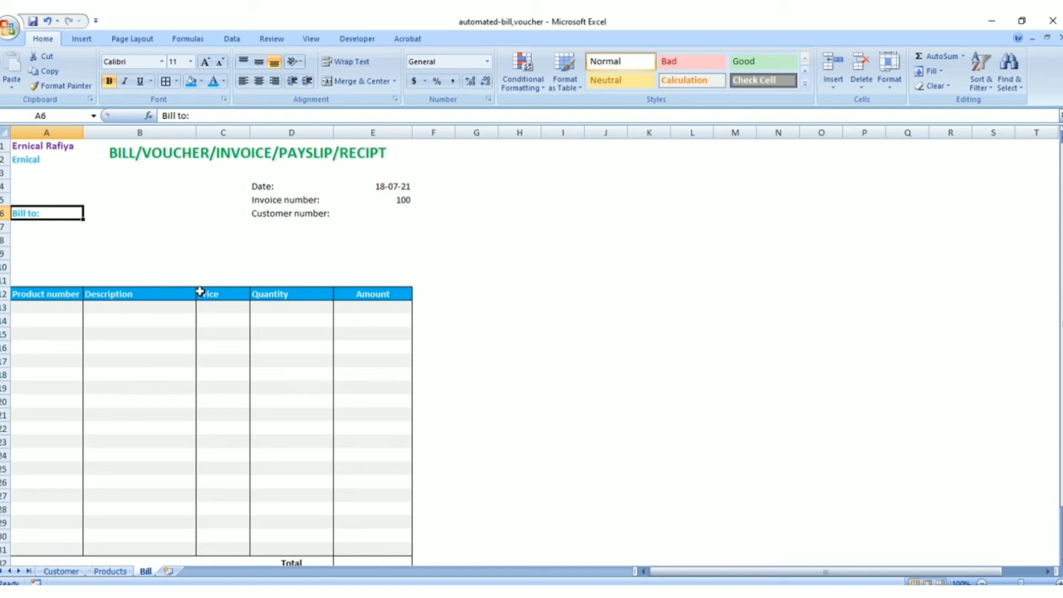
{"action": "left_click", "coordinate": [110, 571]}
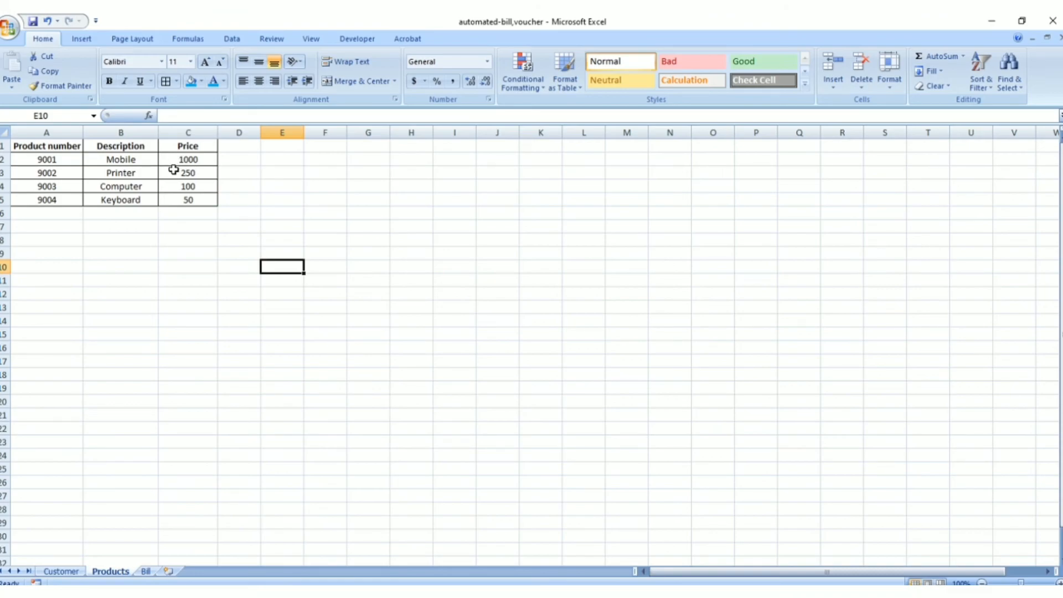
{"action": "left_click", "coordinate": [145, 573]}
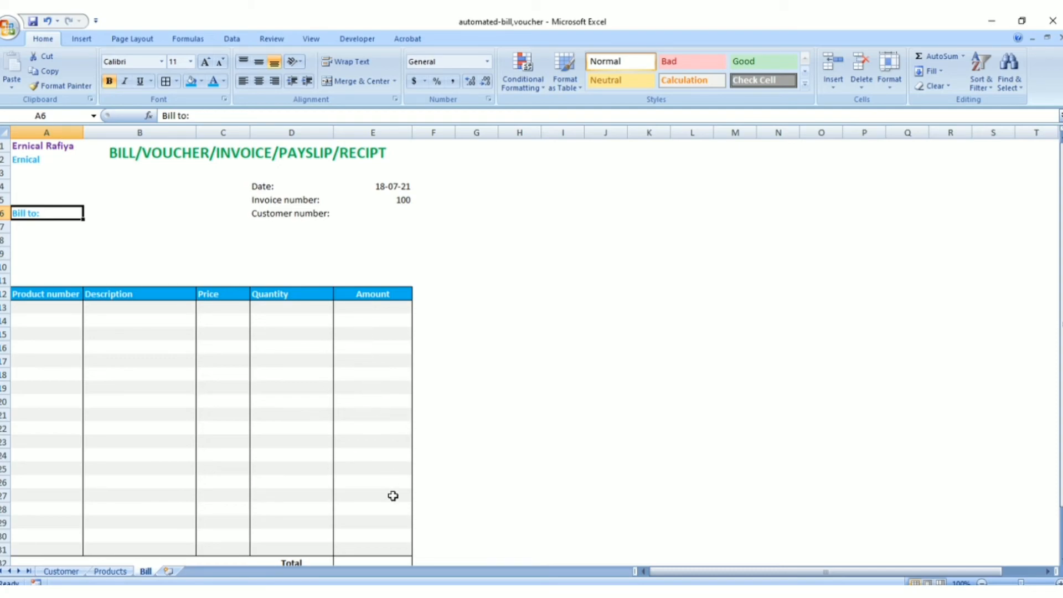
{"action": "scroll", "coordinate": [393, 498], "scroll_direction": "down", "scroll_amount": 1}
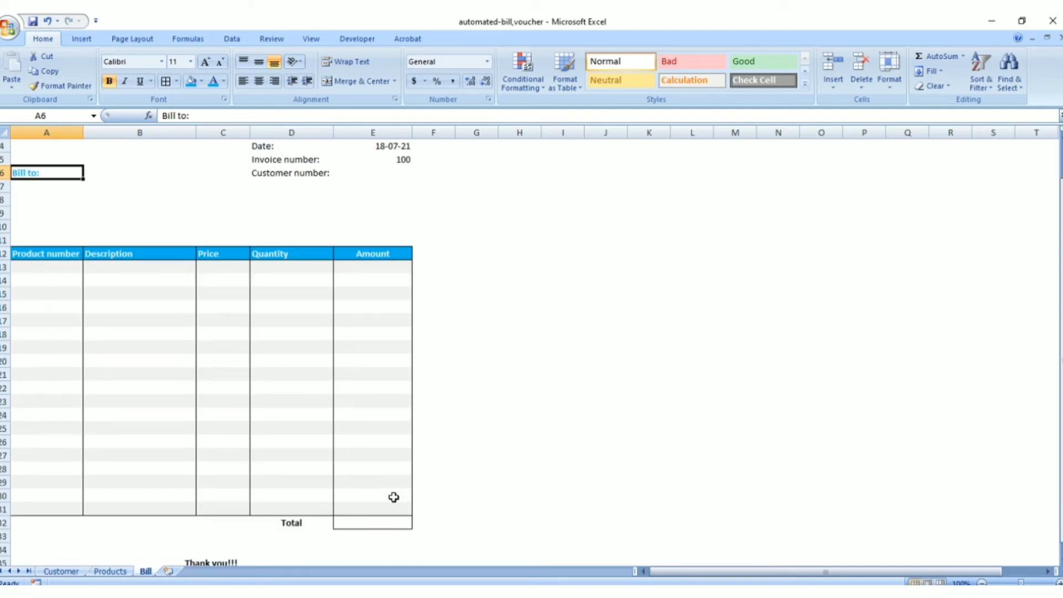
{"action": "left_click", "coordinate": [375, 524]}
{"action": "scroll", "coordinate": [374, 524], "scroll_direction": "up", "scroll_amount": 1}
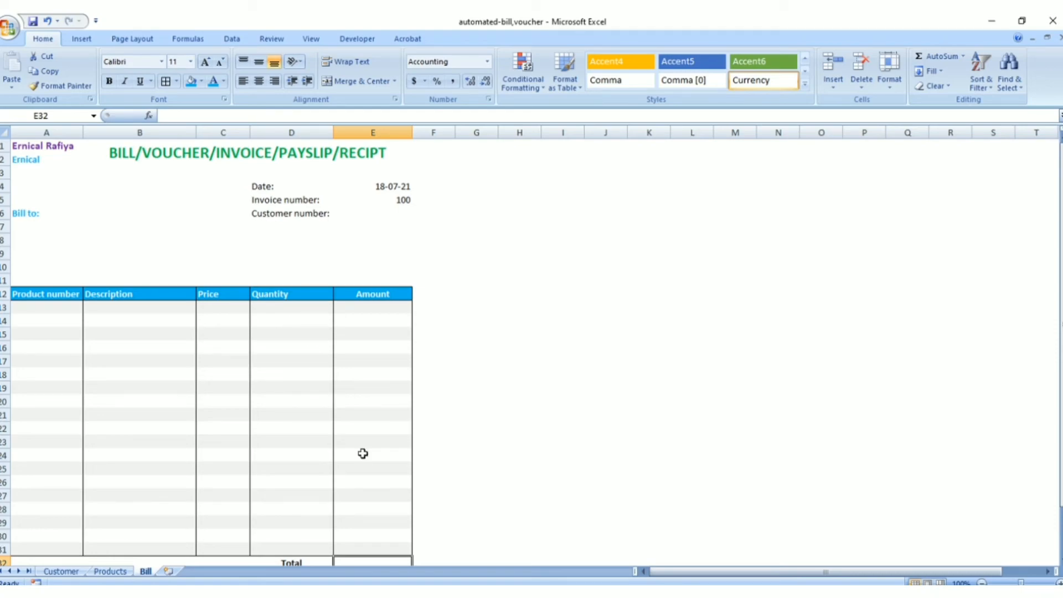
{"action": "scroll", "coordinate": [362, 452], "scroll_direction": "down", "scroll_amount": 2}
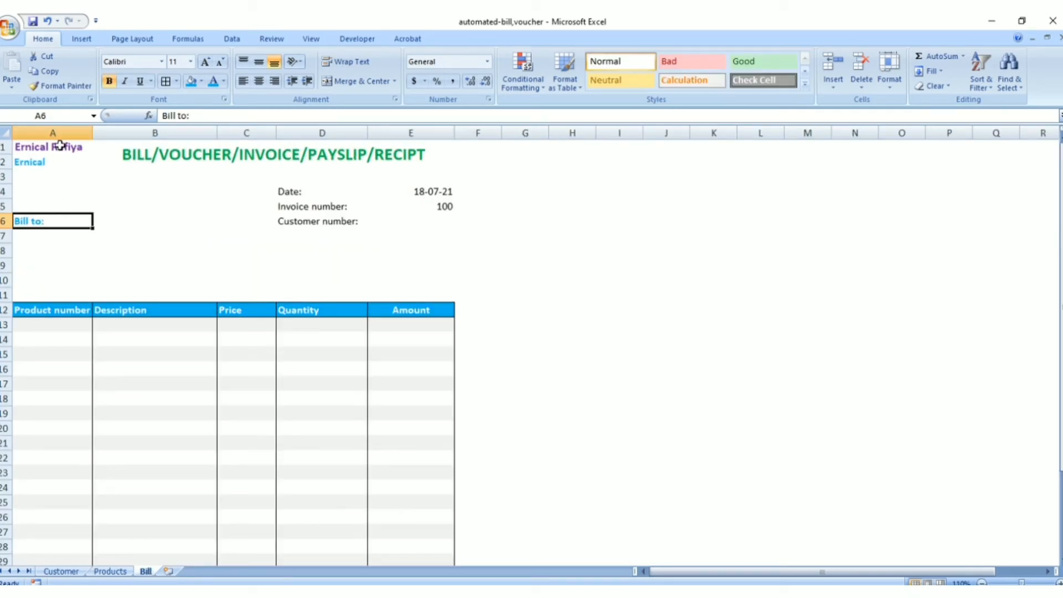
Apply list data validation to the Bill sheet's product number cells A13:A31, with the source =Products!$A$2:$A$5
{"action": "left_click", "coordinate": [56, 324]}
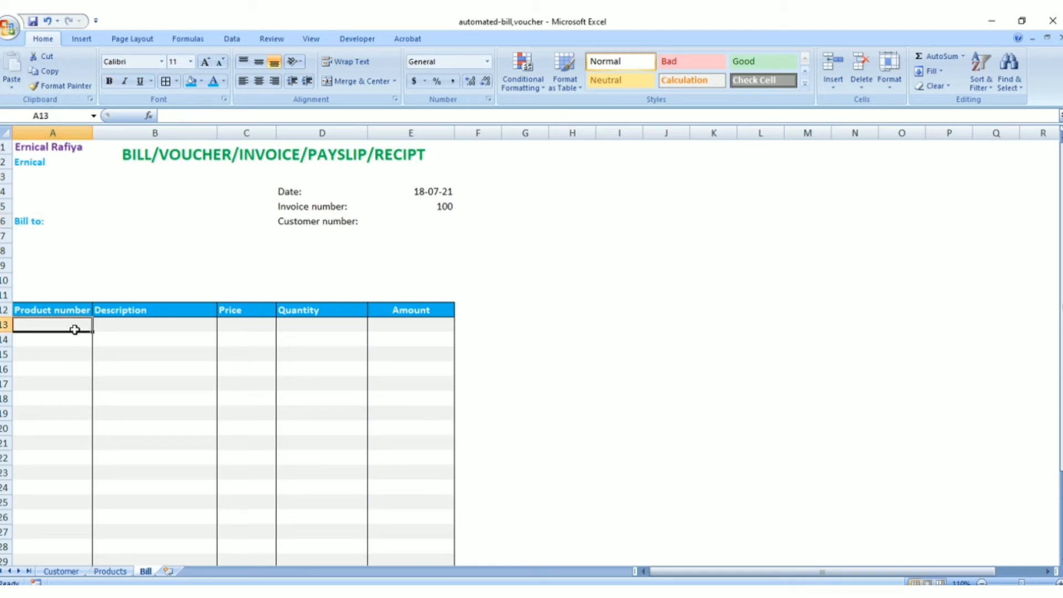
{"action": "left_click_drag", "start_coordinate": [73, 326], "coordinate": [62, 487]}
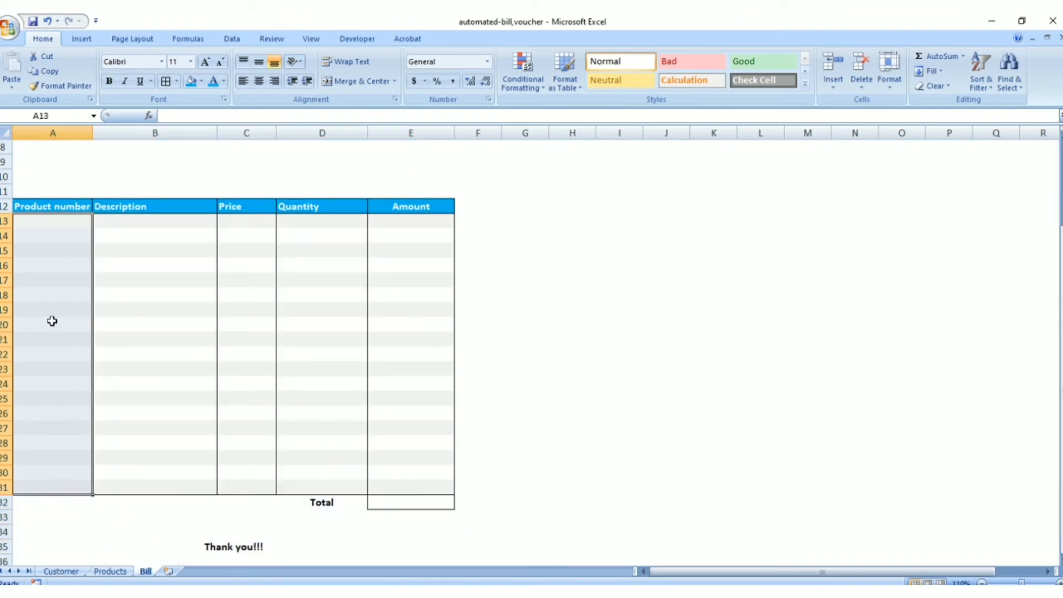
{"action": "left_click", "coordinate": [231, 38]}
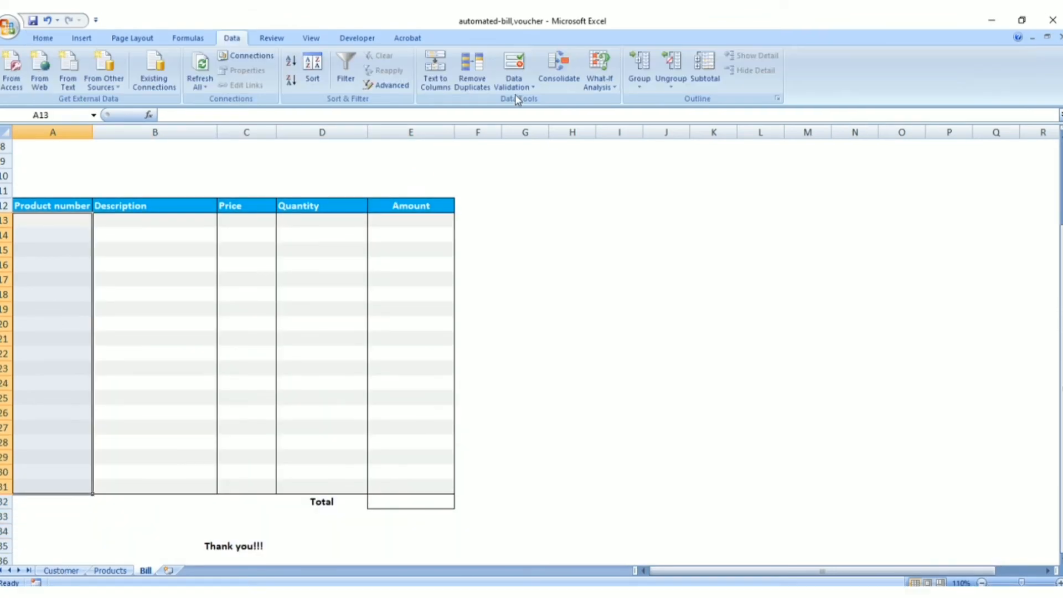
{"action": "left_click", "coordinate": [514, 83]}
{"action": "left_click", "coordinate": [543, 101]}
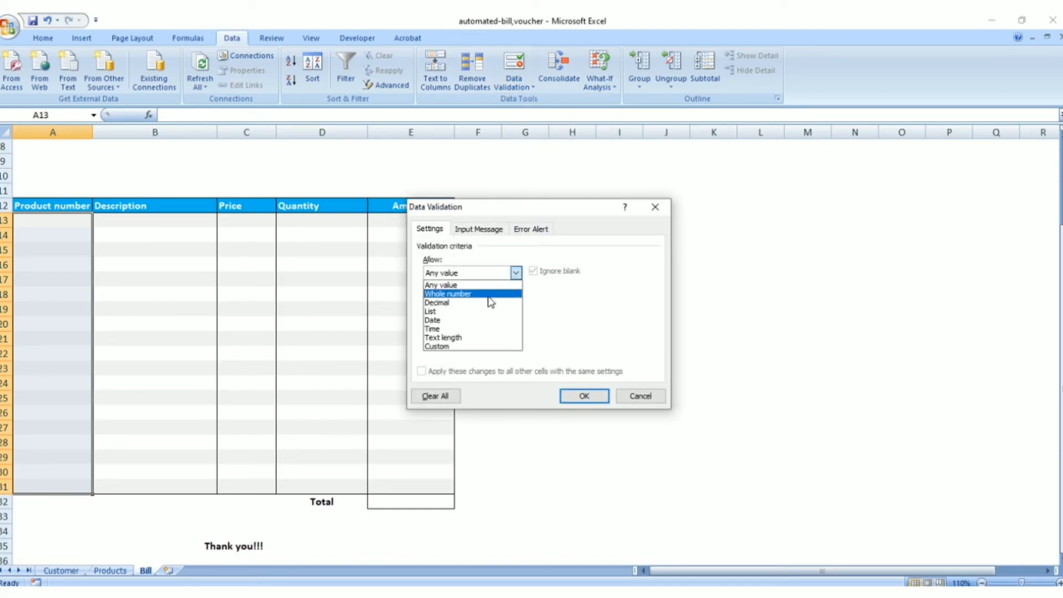
{"action": "left_click", "coordinate": [463, 312]}
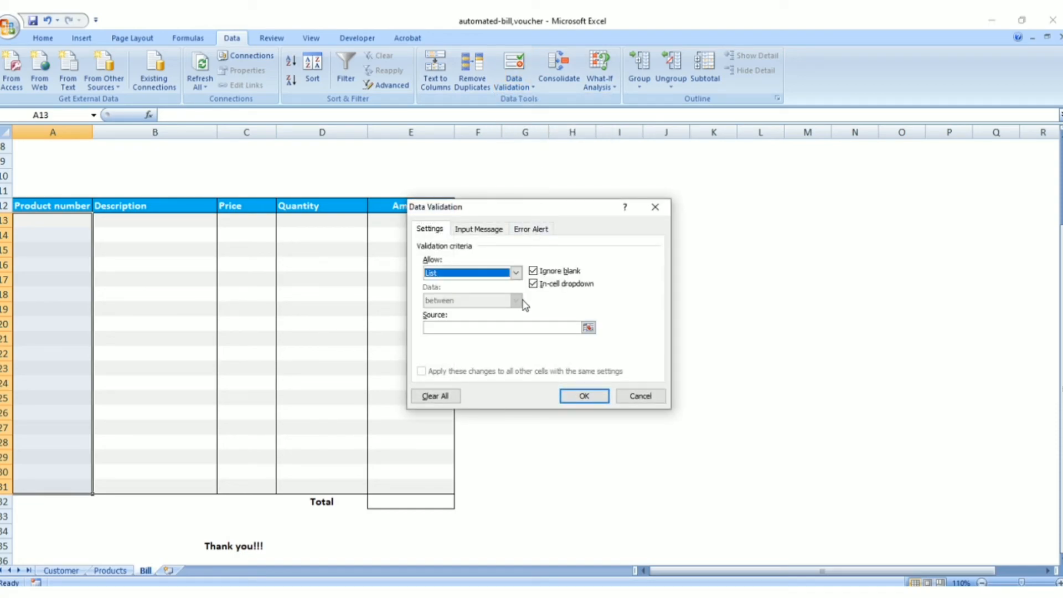
{"action": "left_click", "coordinate": [544, 328]}
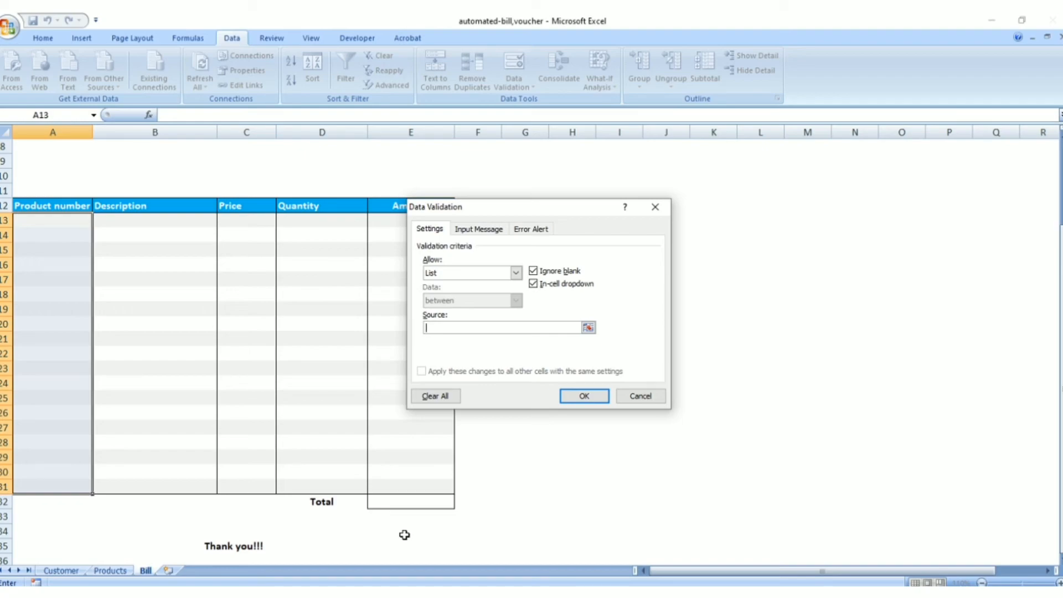
{"action": "type", "text": "=Products!$A$2:$A$5"}
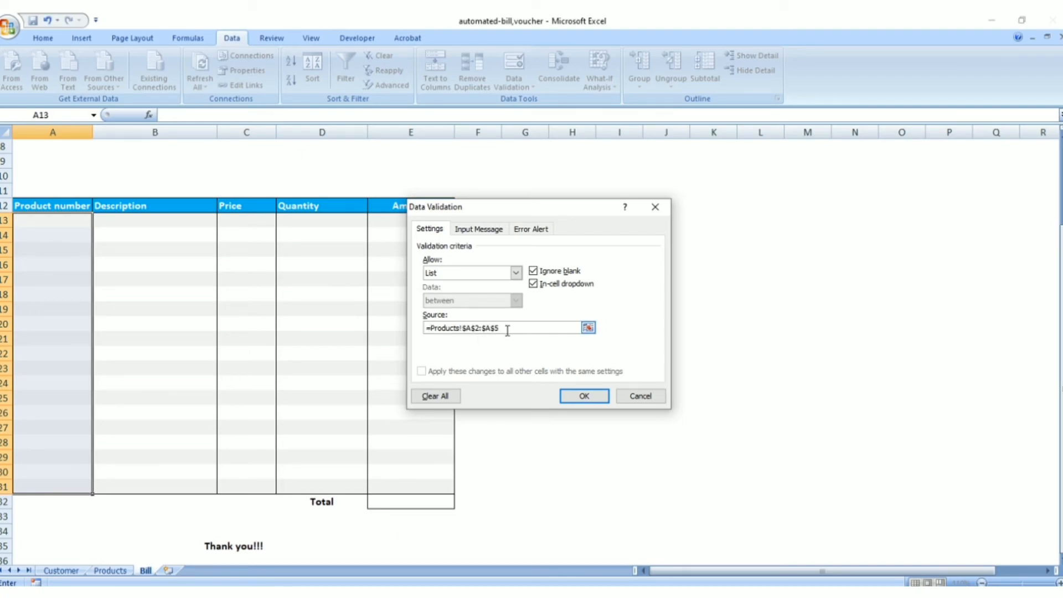
{"action": "left_click", "coordinate": [576, 397]}
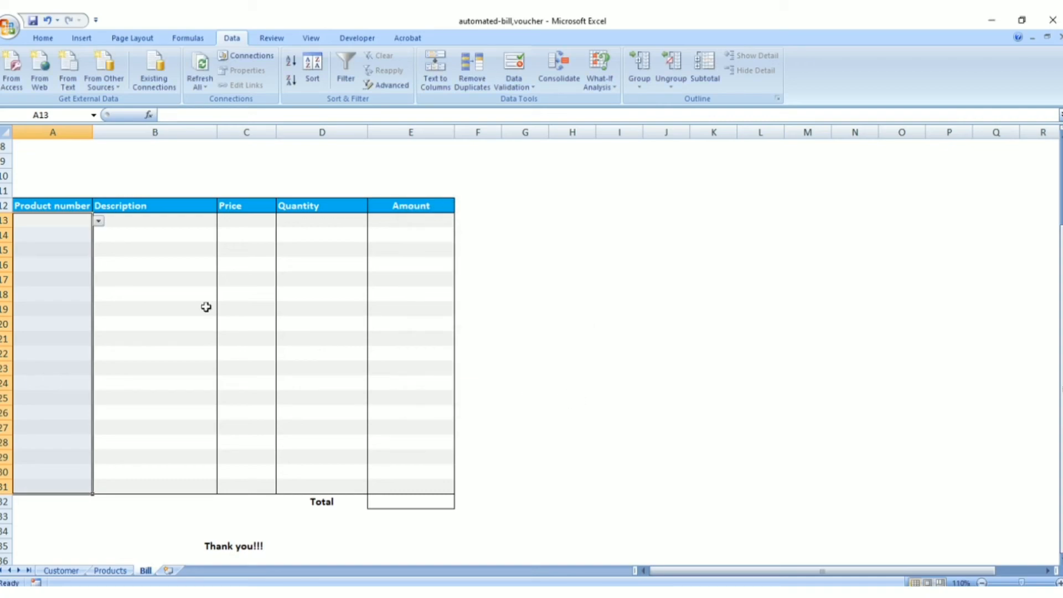
Choose product number 9001 from the validation list in cell A13 and check the list's available options
{"action": "left_click", "coordinate": [59, 222]}
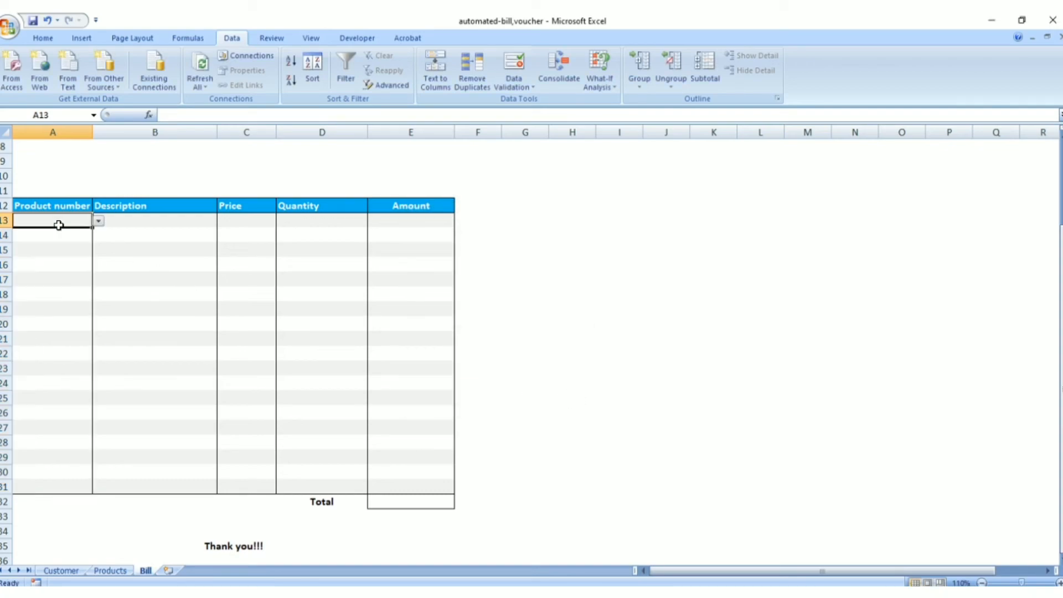
{"action": "left_click", "coordinate": [98, 221]}
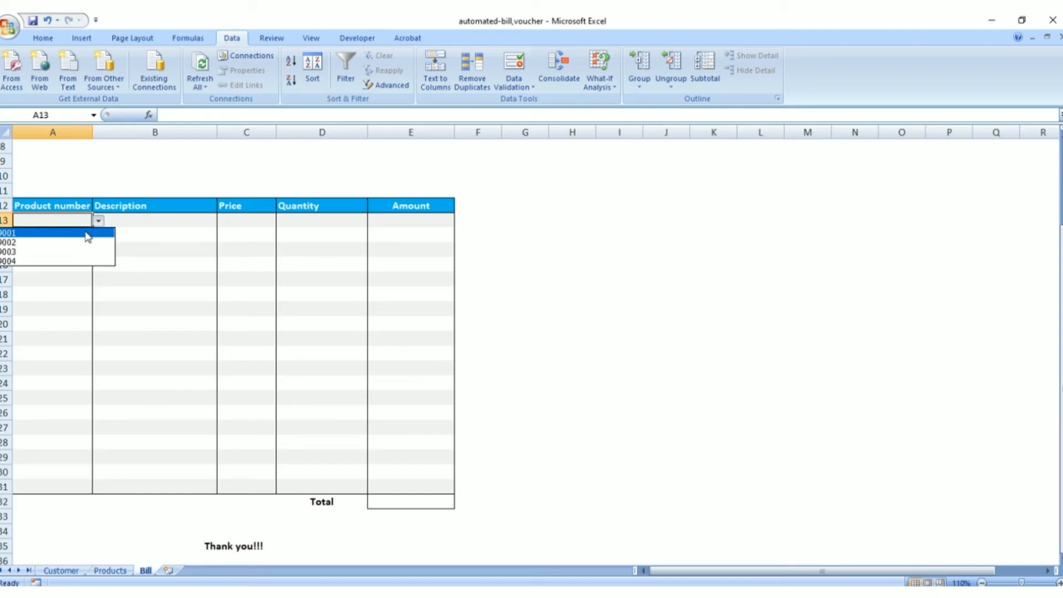
{"action": "left_click", "coordinate": [86, 233]}
{"action": "scroll", "coordinate": [138, 260], "scroll_direction": "up", "scroll_amount": 3}
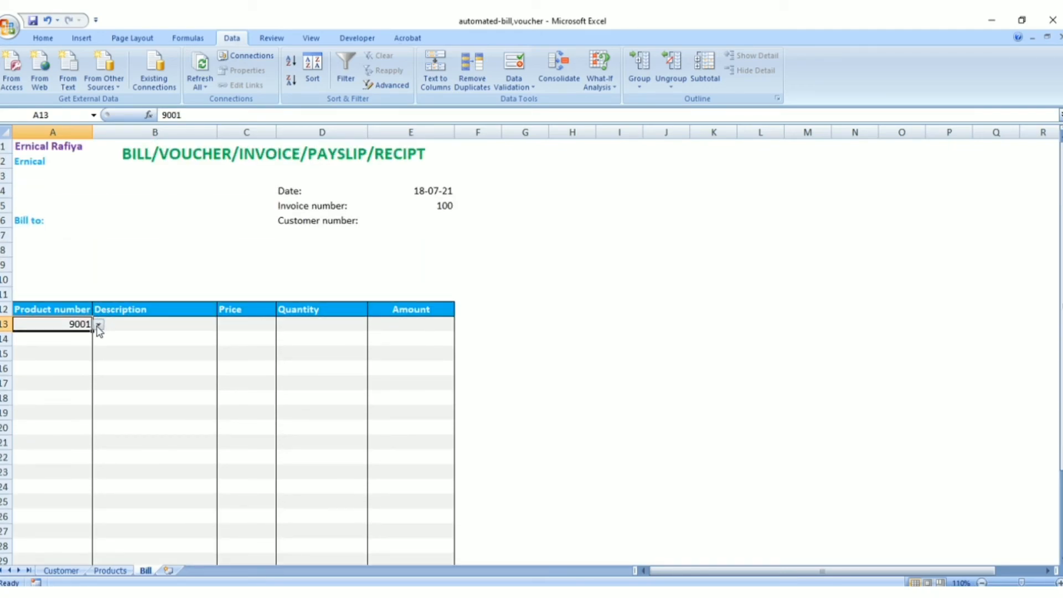
{"action": "left_click", "coordinate": [99, 327]}
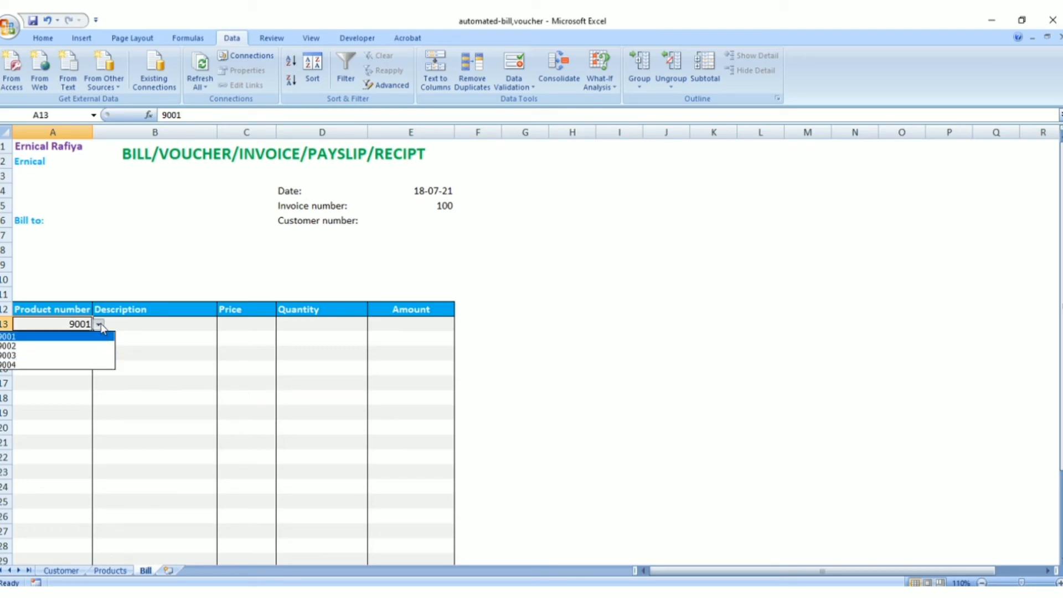
{"action": "left_click", "coordinate": [99, 326]}
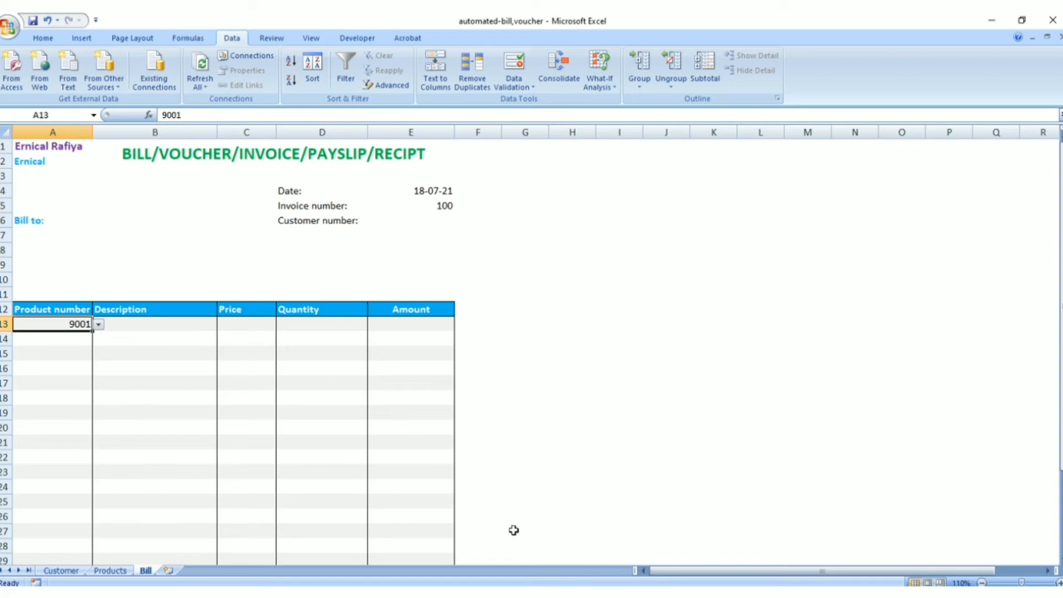
Review the prepared VLOOKUP formula in Notepad against the Products sheet's number, description and price in row 2
{"action": "left_click", "coordinate": [509, 587]}
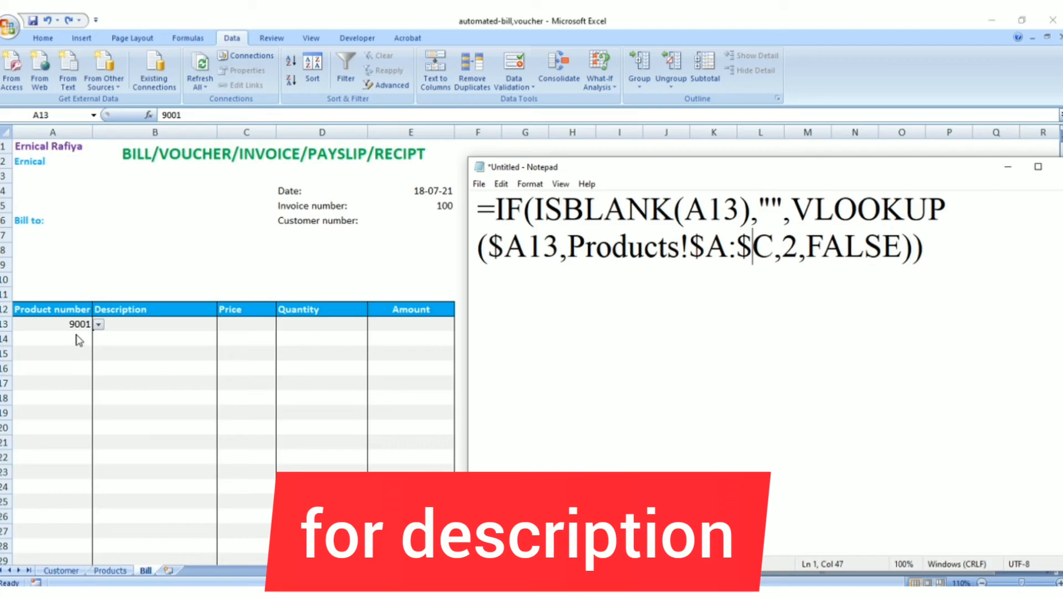
{"action": "left_click", "coordinate": [113, 570]}
{"action": "left_click", "coordinate": [112, 570]}
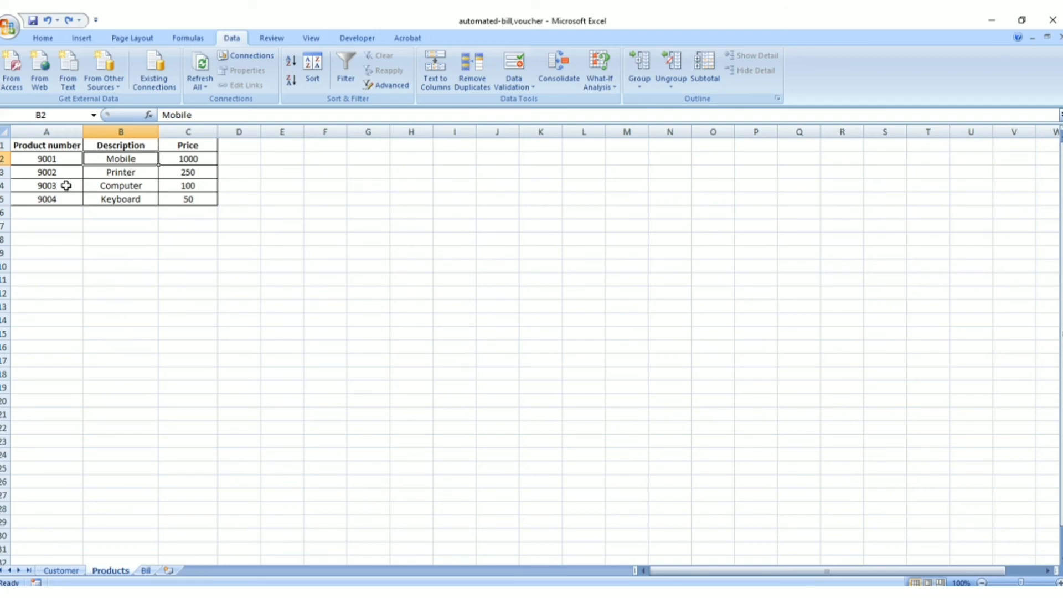
{"action": "left_click_drag", "start_coordinate": [72, 156], "coordinate": [187, 156]}
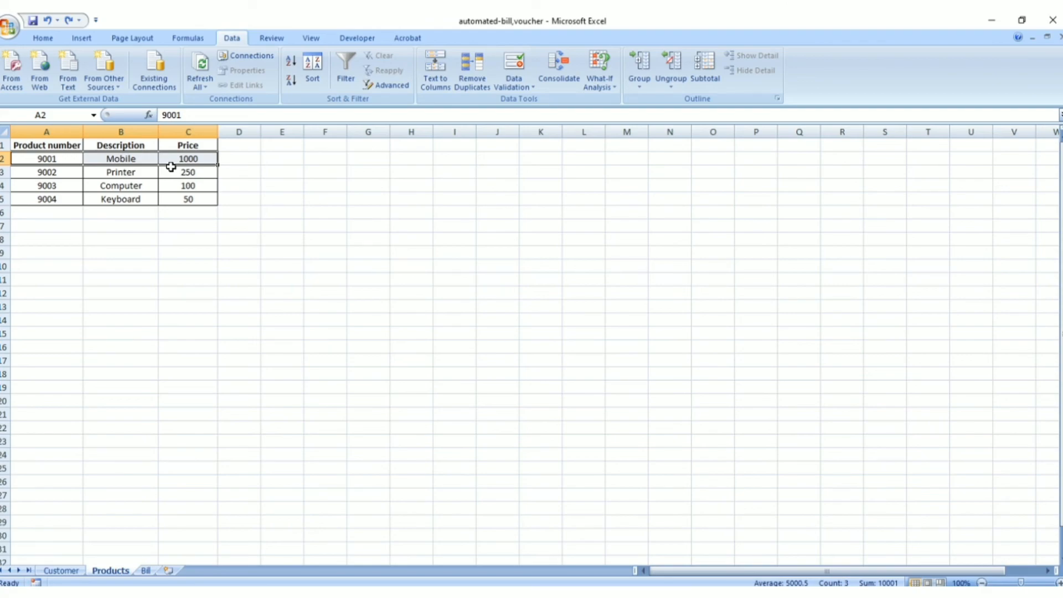
{"action": "left_click", "coordinate": [146, 570]}
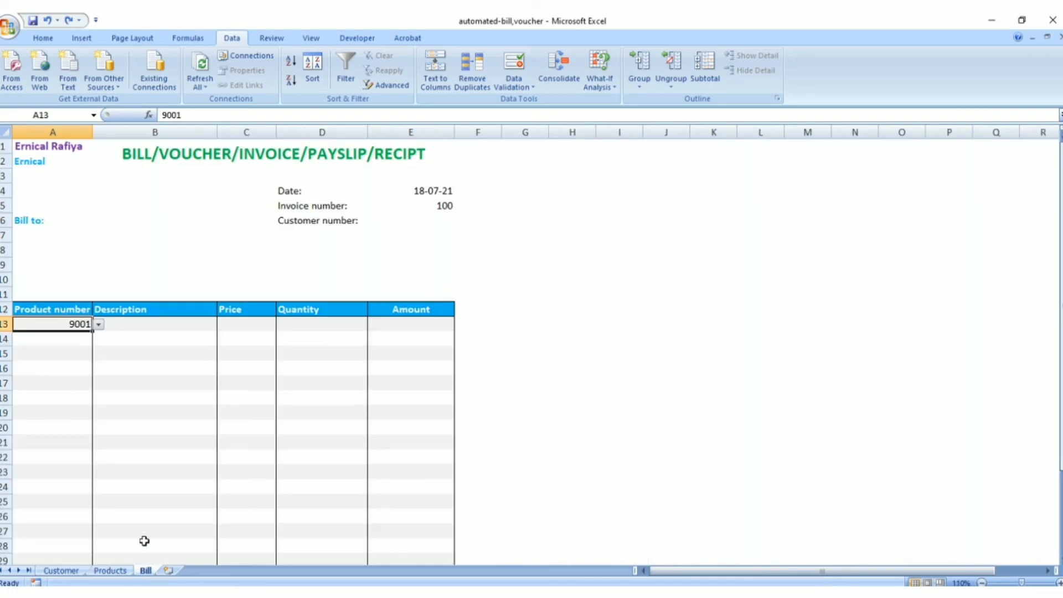
Copy the description formula from Notepad into Bill cell B13: =IF(ISBLANK(A13),"",VLOOKUP($A13,Products!$A:$C,2,FALSE))
{"action": "left_click", "coordinate": [141, 329]}
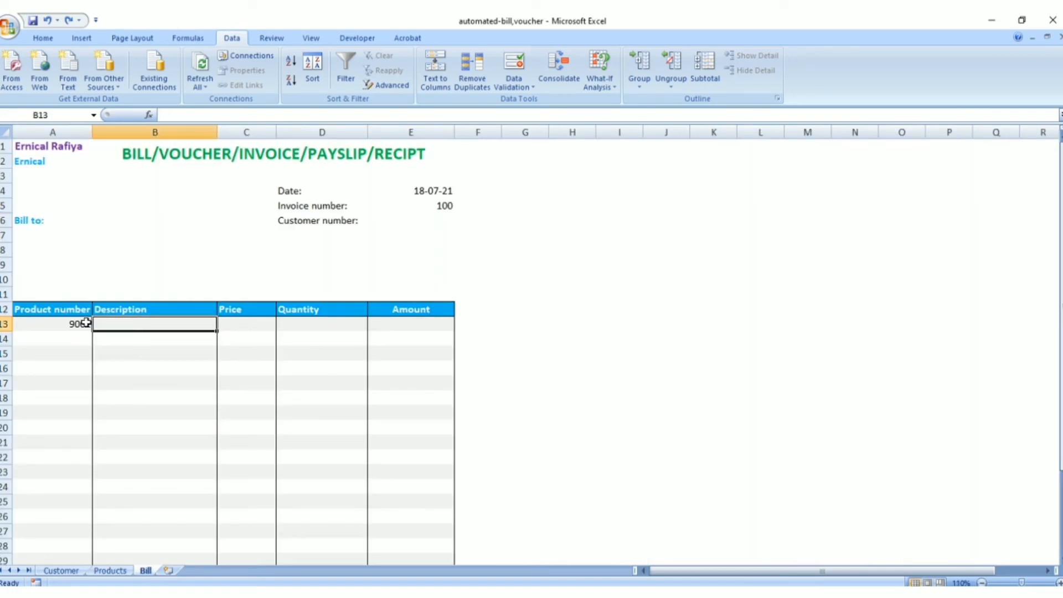
{"action": "left_click", "coordinate": [87, 323]}
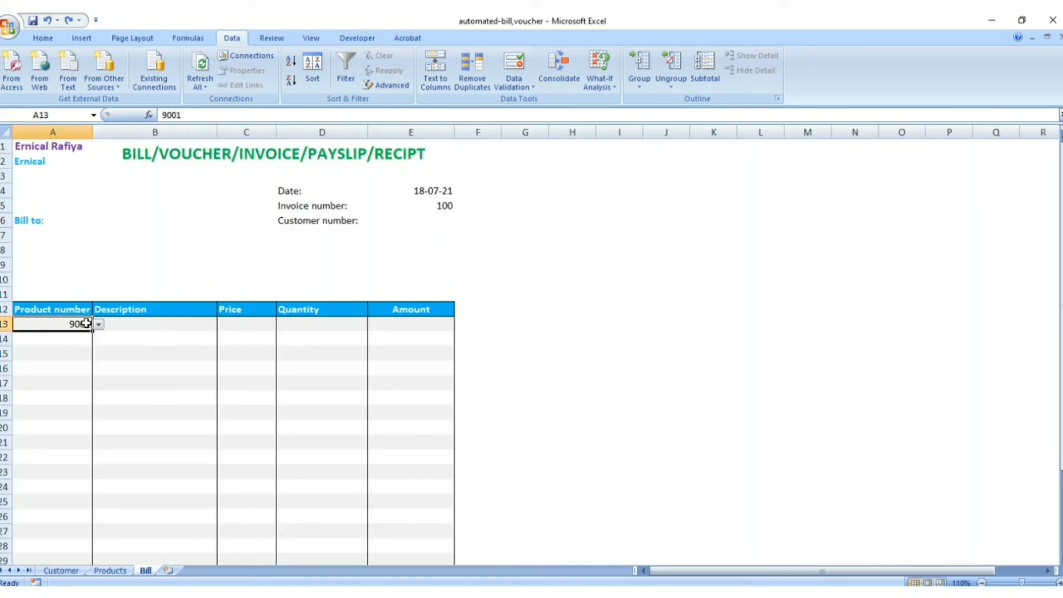
{"action": "left_click", "coordinate": [124, 325]}
{"action": "left_click", "coordinate": [620, 592]}
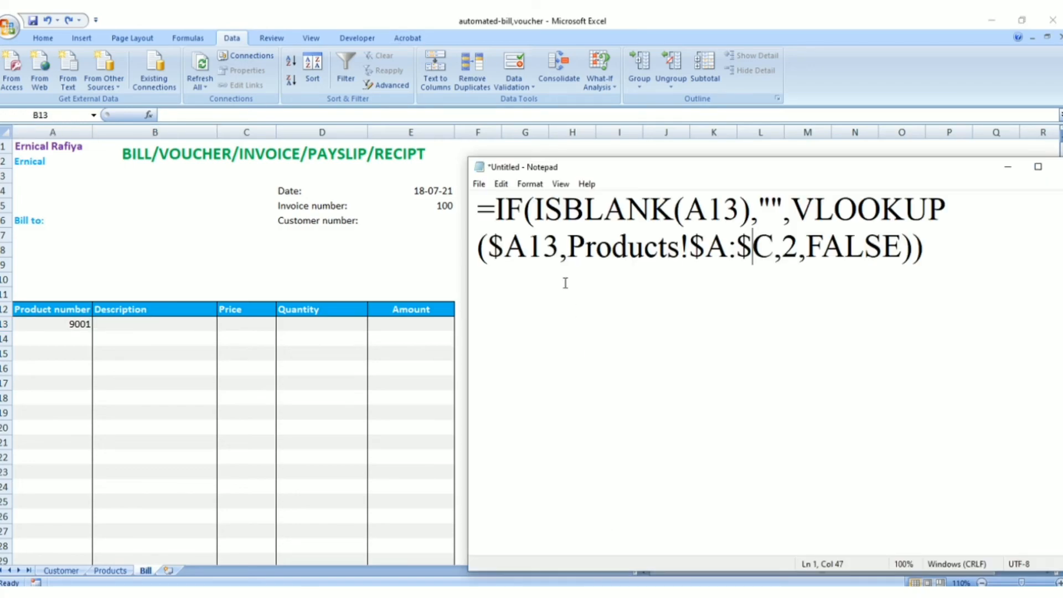
{"action": "left_click_drag", "start_coordinate": [477, 209], "coordinate": [943, 259]}
{"action": "key", "text": "ctrl+c"}
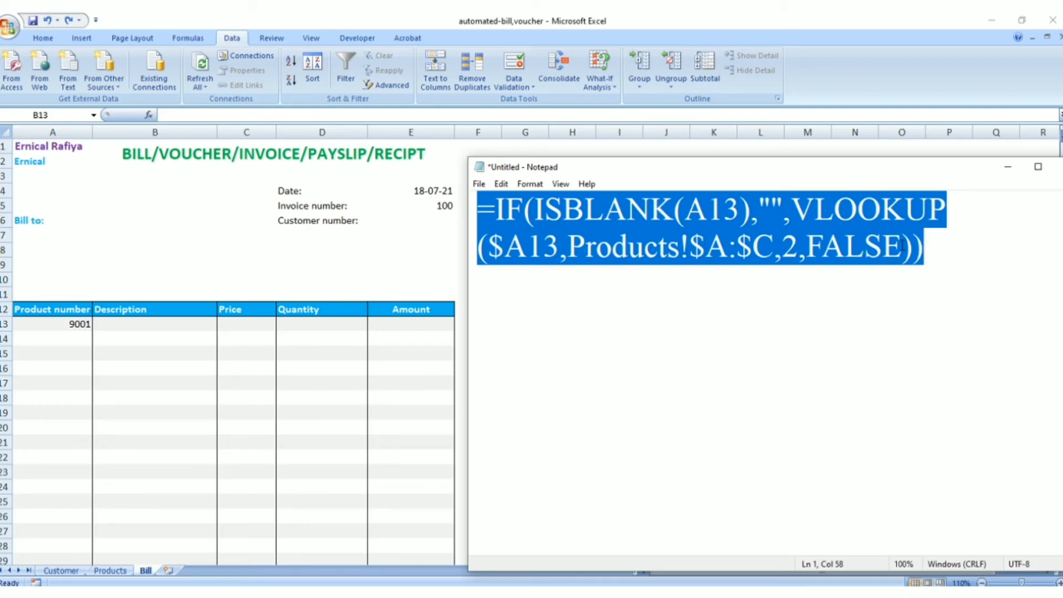
{"action": "left_click", "coordinate": [184, 331]}
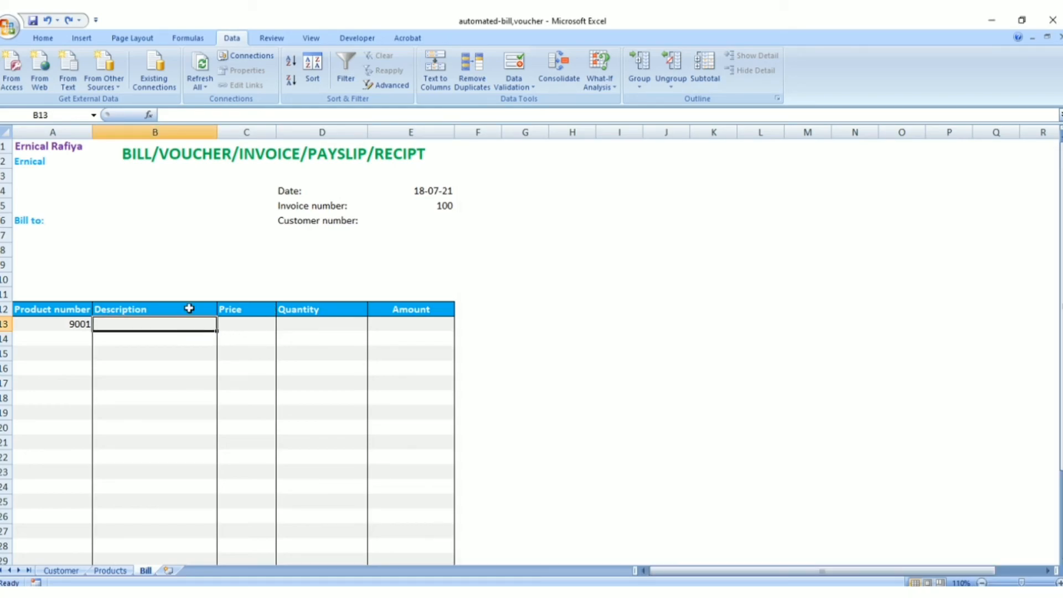
{"action": "left_click", "coordinate": [217, 116]}
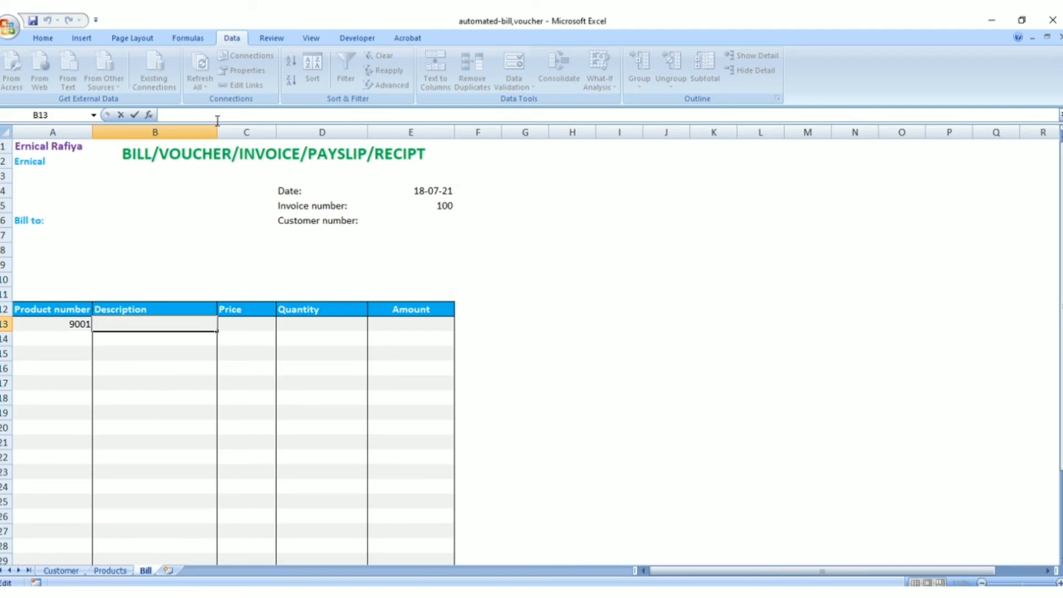
{"action": "key", "text": "ctrl+v"}
{"action": "key", "text": "ctrl+Return"}
Choose product number 9002 from the list in cell A13 and check the description in B13
{"action": "left_click", "coordinate": [74, 324]}
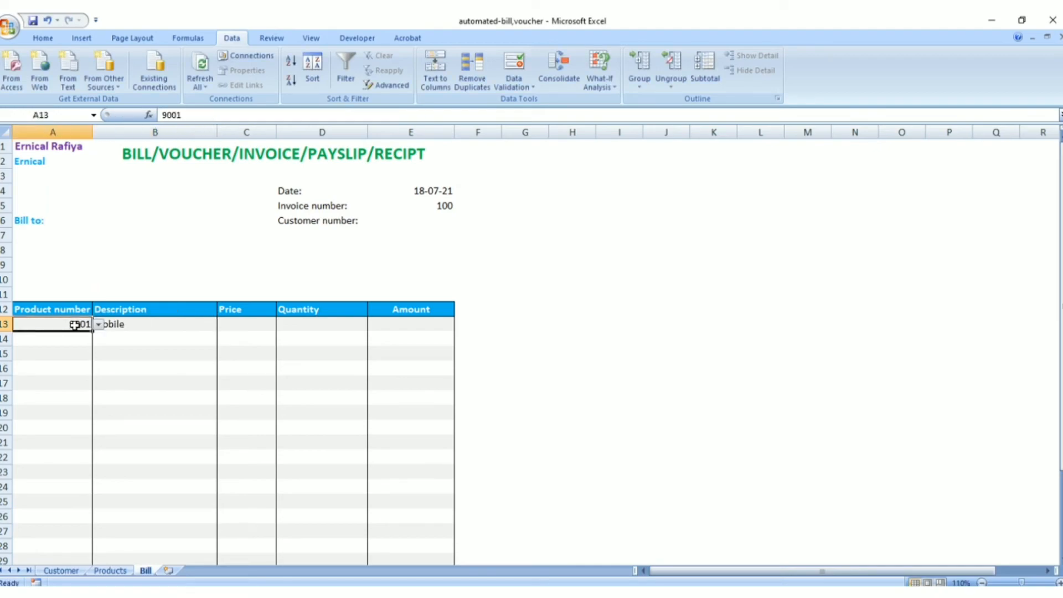
{"action": "left_click", "coordinate": [98, 324]}
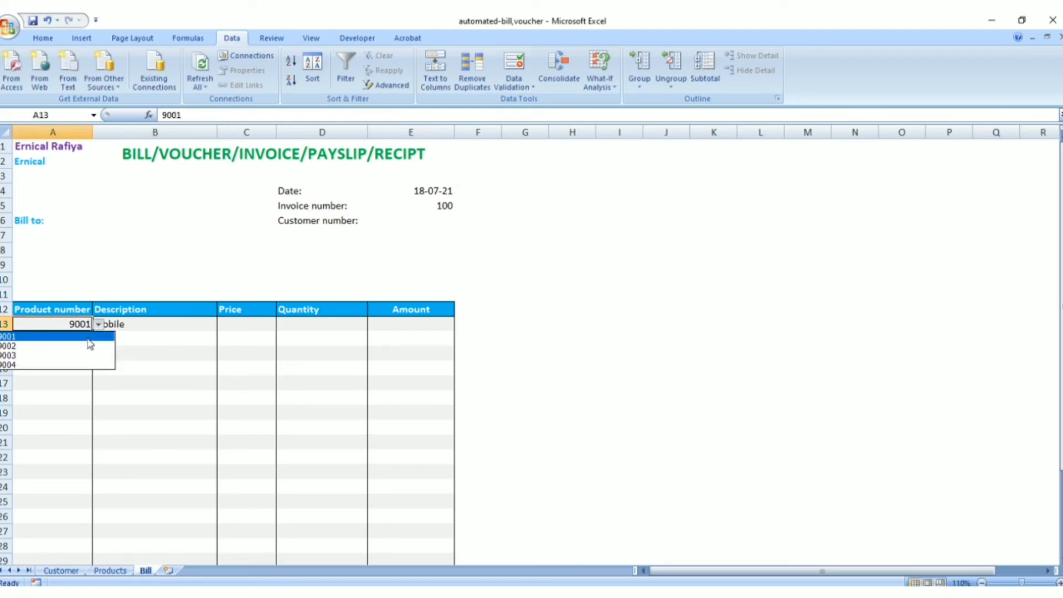
{"action": "left_click", "coordinate": [89, 346]}
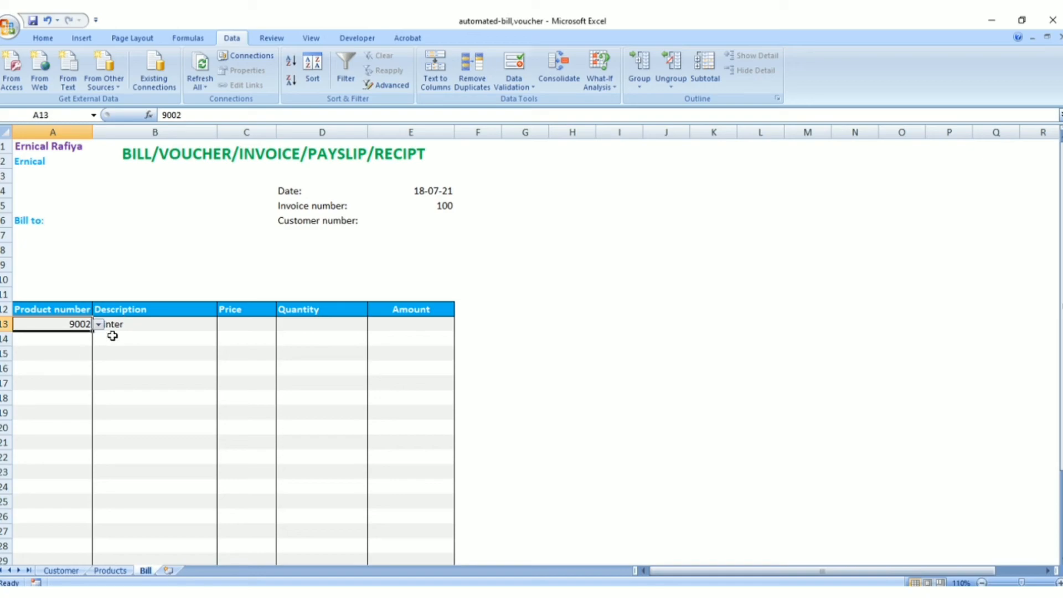
{"action": "left_click", "coordinate": [166, 325]}
Choose product number 9003 in cell A13 and check the description lookup in B13 again
{"action": "left_click", "coordinate": [81, 324]}
{"action": "left_click", "coordinate": [98, 325]}
{"action": "left_click", "coordinate": [89, 355]}
{"action": "left_click", "coordinate": [135, 322]}
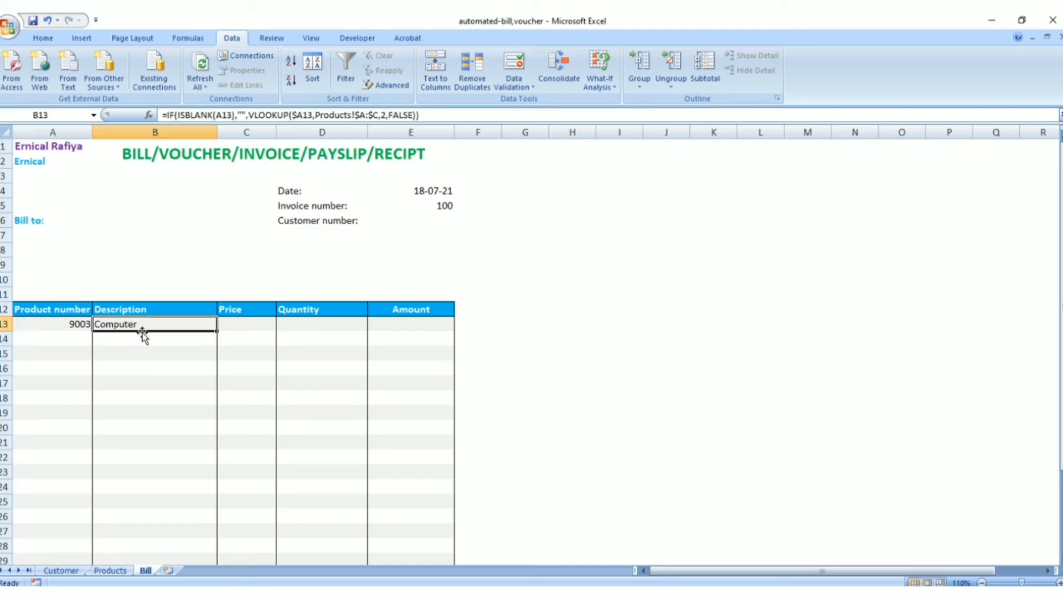
{"action": "left_click", "coordinate": [80, 324]}
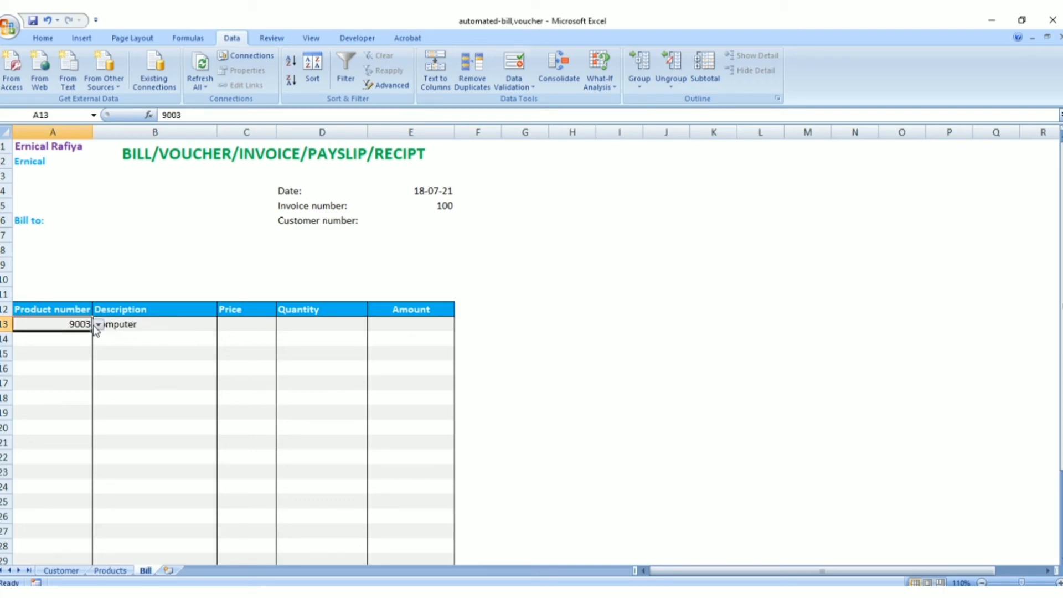
{"action": "left_click", "coordinate": [98, 325]}
{"action": "left_click", "coordinate": [93, 354]}
{"action": "left_click", "coordinate": [146, 326]}
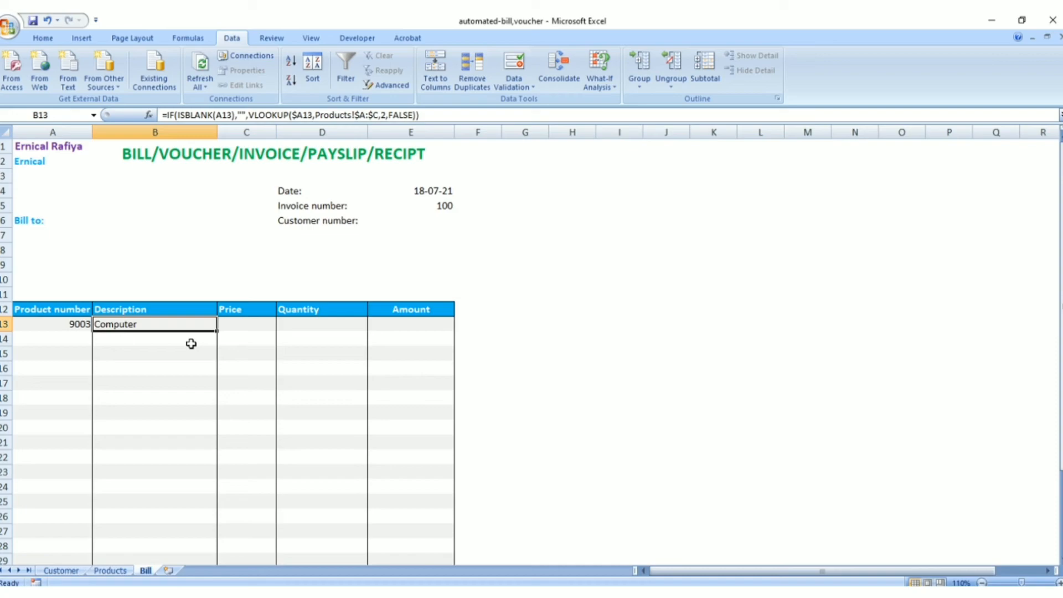
Compare the two VLOOKUP formulas in Notepad, focusing on their column index arguments 2 and 3
{"action": "key", "text": "alt+Tab"}
{"action": "left_click_drag", "start_coordinate": [479, 209], "coordinate": [930, 251]}
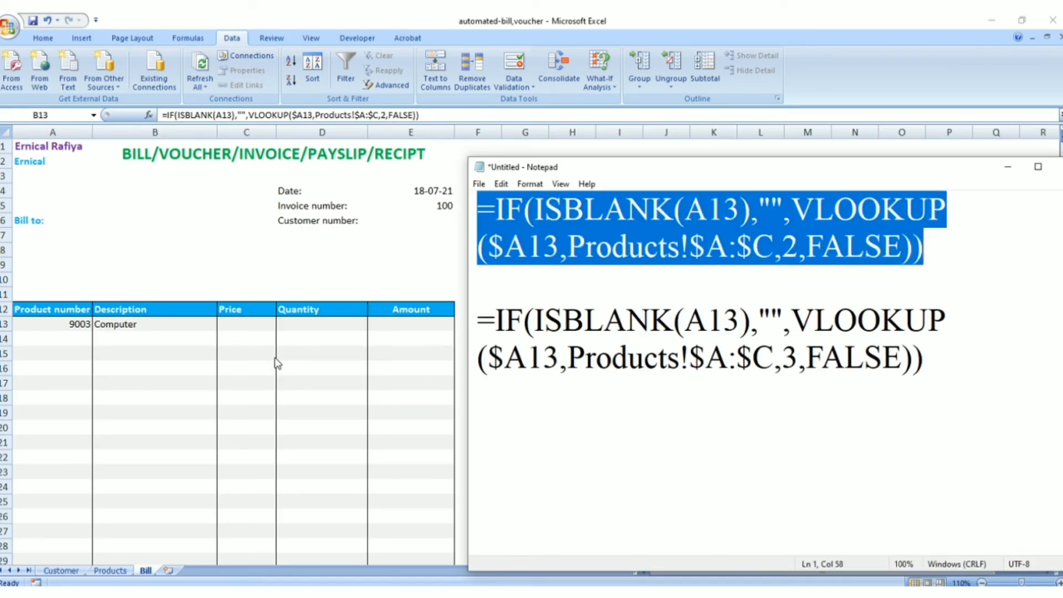
{"action": "left_click", "coordinate": [594, 330]}
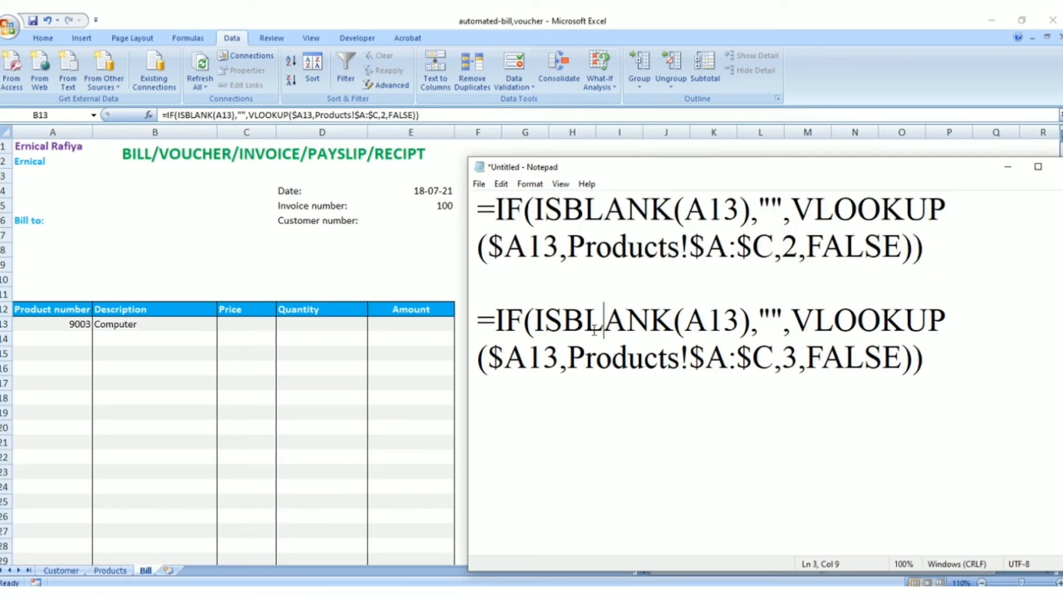
{"action": "left_click_drag", "start_coordinate": [478, 313], "coordinate": [933, 360]}
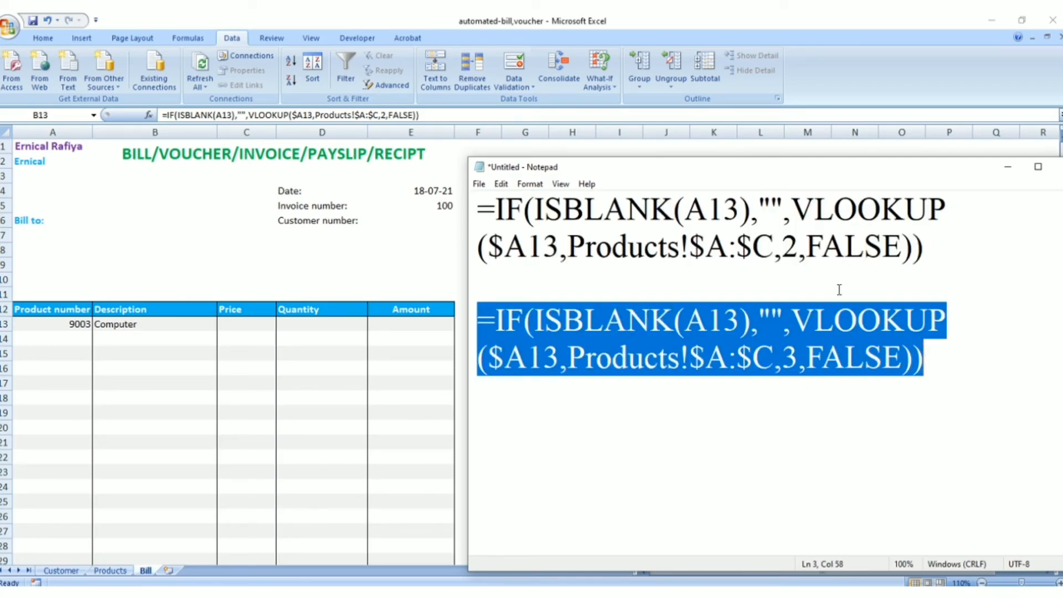
{"action": "double_click", "coordinate": [789, 246]}
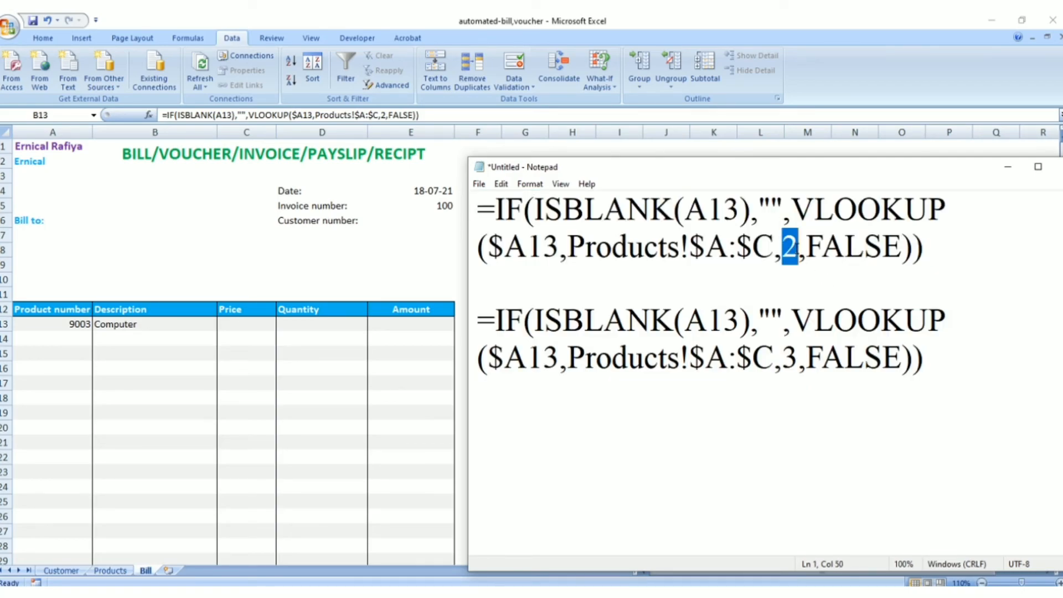
{"action": "double_click", "coordinate": [789, 357]}
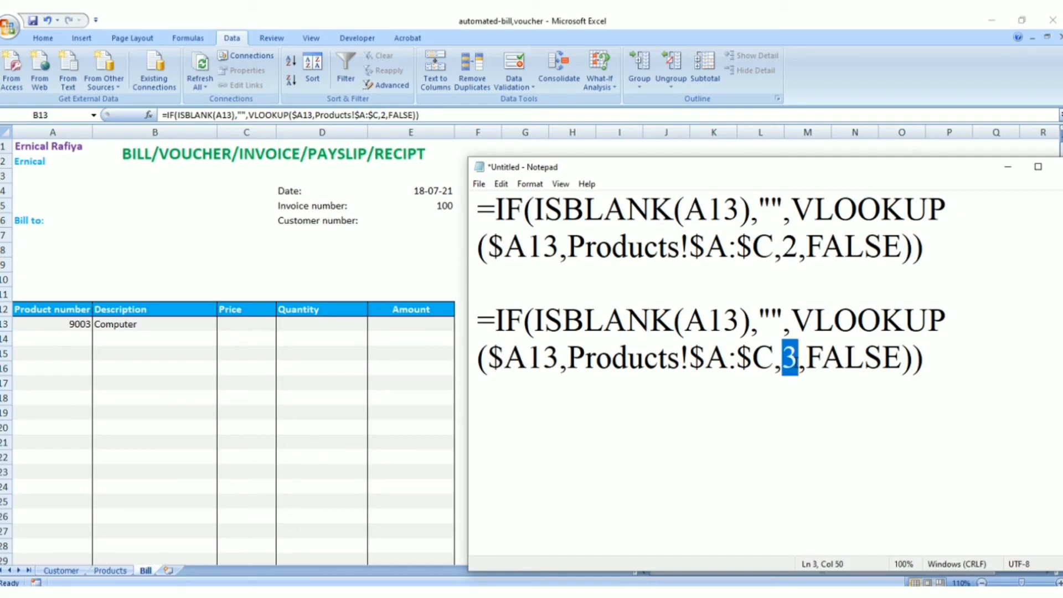
{"action": "left_click", "coordinate": [782, 246]}
Match the formulas' column indexes 2 and 3 with the Products sheet's Description and Price columns
{"action": "left_click", "coordinate": [118, 572]}
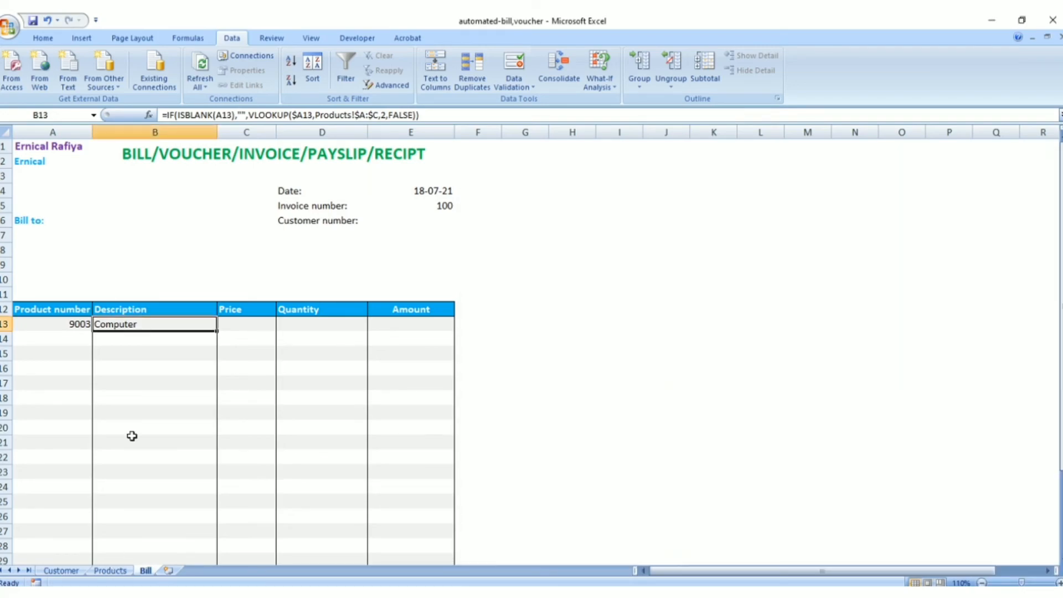
{"action": "left_click", "coordinate": [111, 569]}
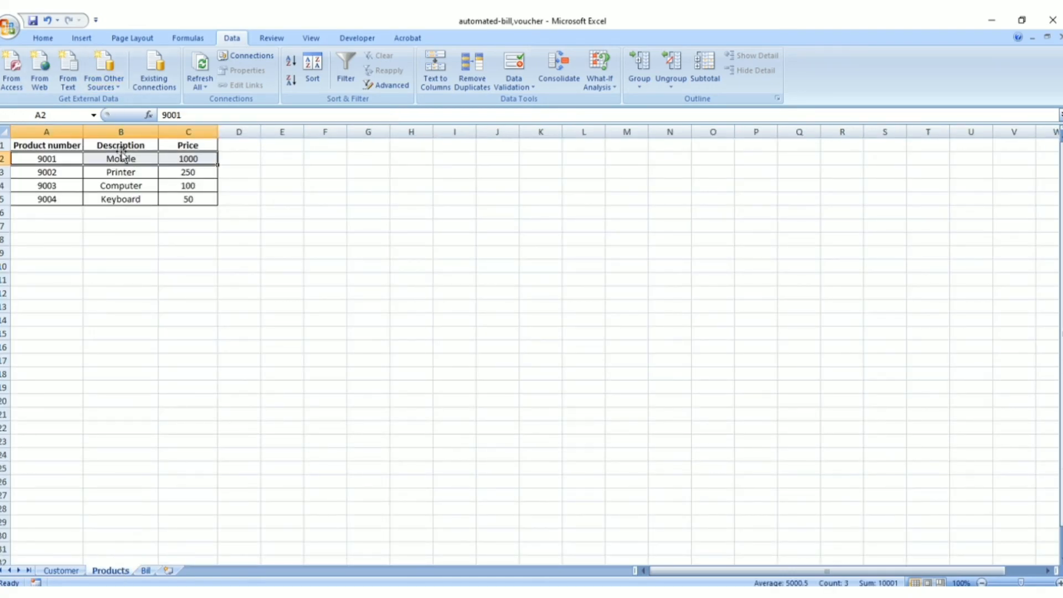
{"action": "left_click", "coordinate": [115, 131]}
{"action": "left_click", "coordinate": [172, 127]}
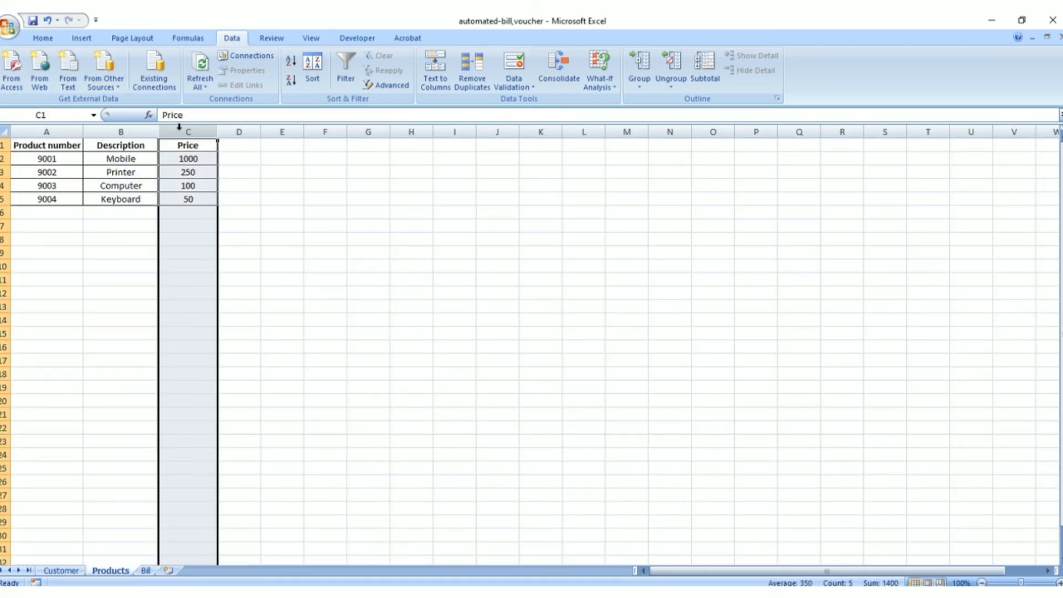
{"action": "left_click", "coordinate": [146, 570]}
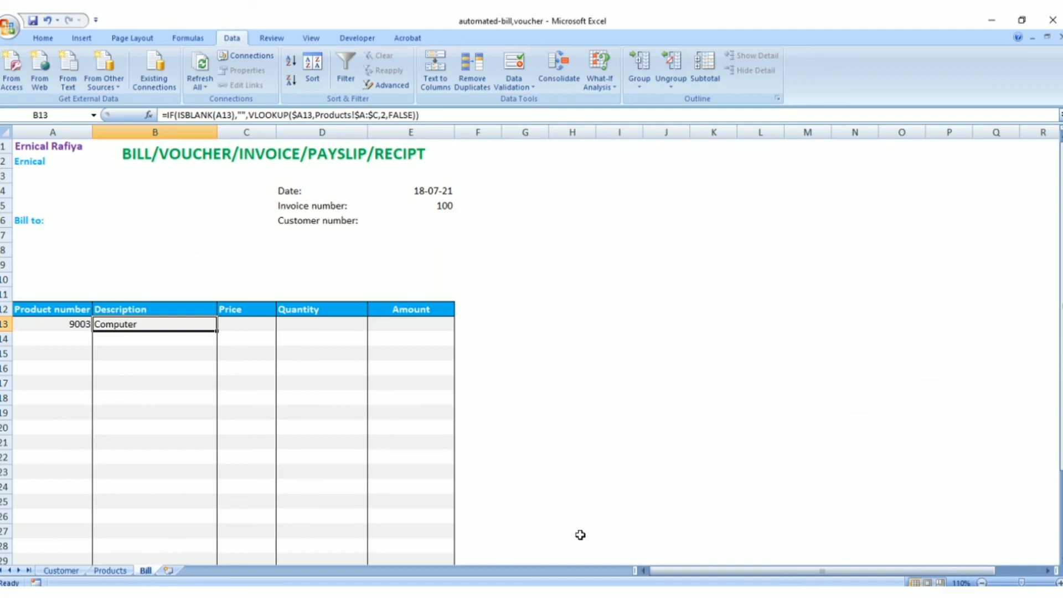
{"action": "key", "text": "alt+Tab"}
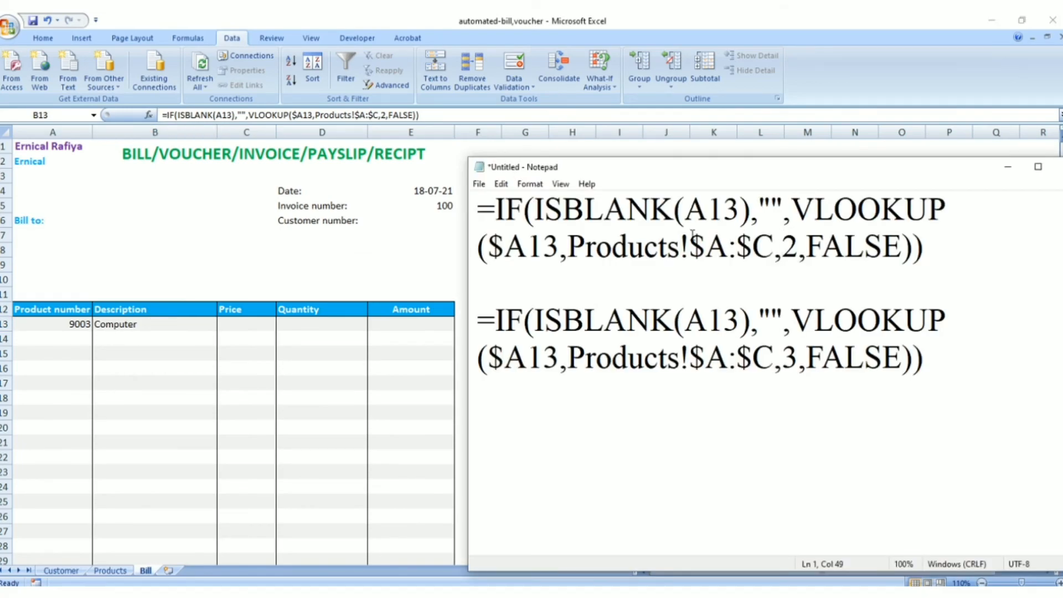
{"action": "double_click", "coordinate": [787, 247]}
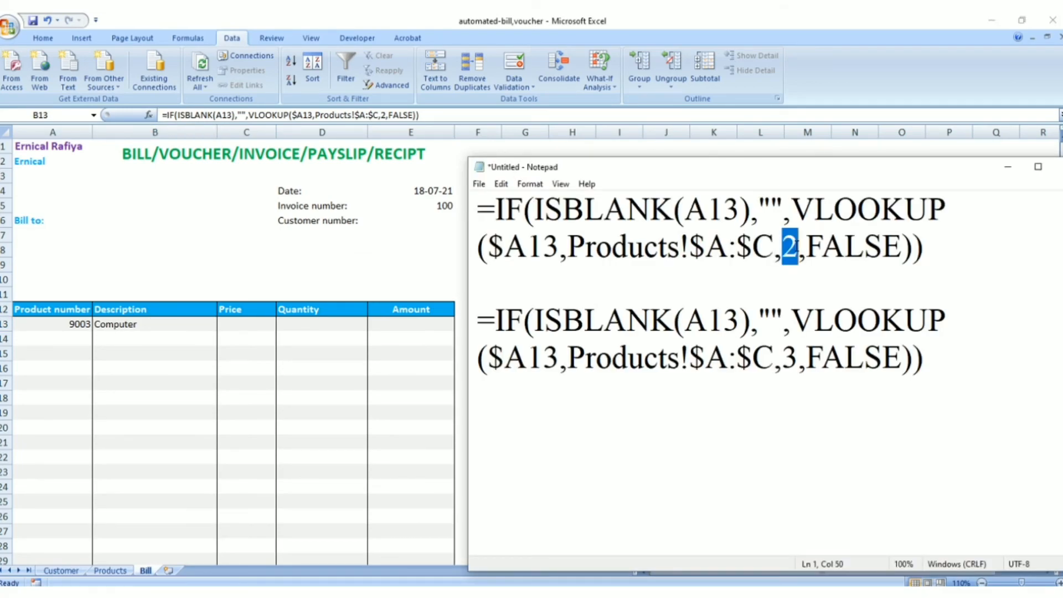
{"action": "left_click", "coordinate": [785, 357]}
{"action": "double_click", "coordinate": [786, 356]}
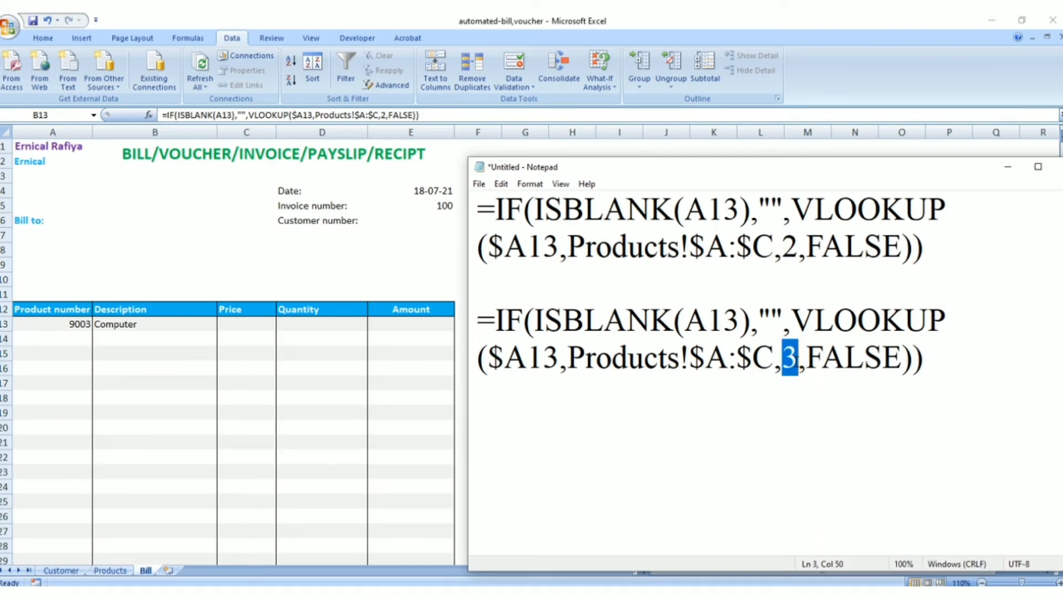
{"action": "left_click_drag", "start_coordinate": [479, 209], "coordinate": [850, 269]}
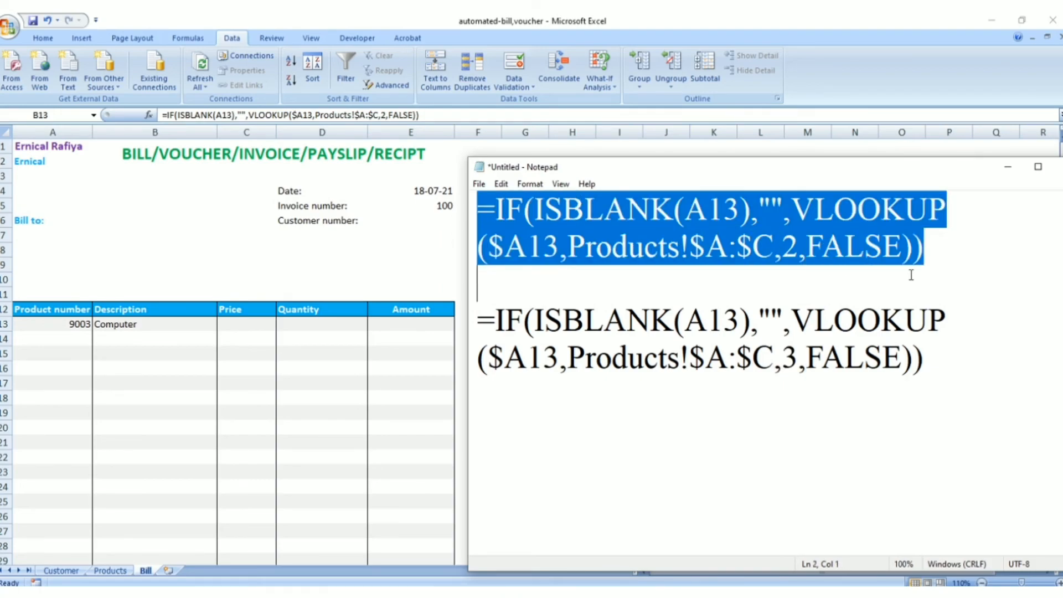
Copy the price formula from Notepad into Bill cell C13: =IF(ISBLANK(A13),"",VLOOKUP($A13,Products!$A:$C,3,FALSE))
{"action": "left_click_drag", "start_coordinate": [478, 321], "coordinate": [925, 370]}
{"action": "key", "text": "ctrl+c"}
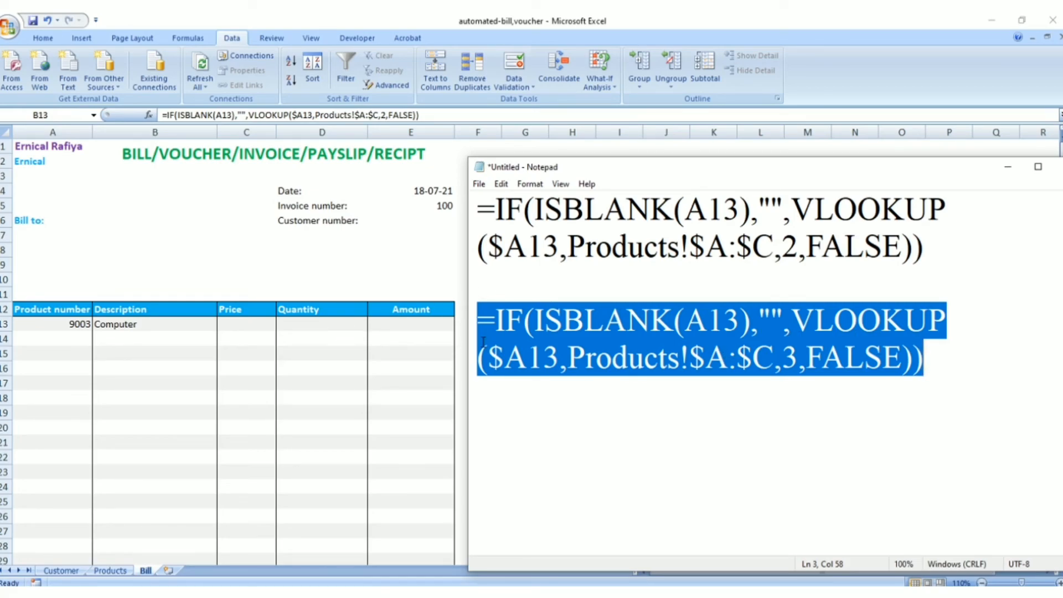
{"action": "key", "text": "alt+Tab"}
{"action": "left_click", "coordinate": [246, 324]}
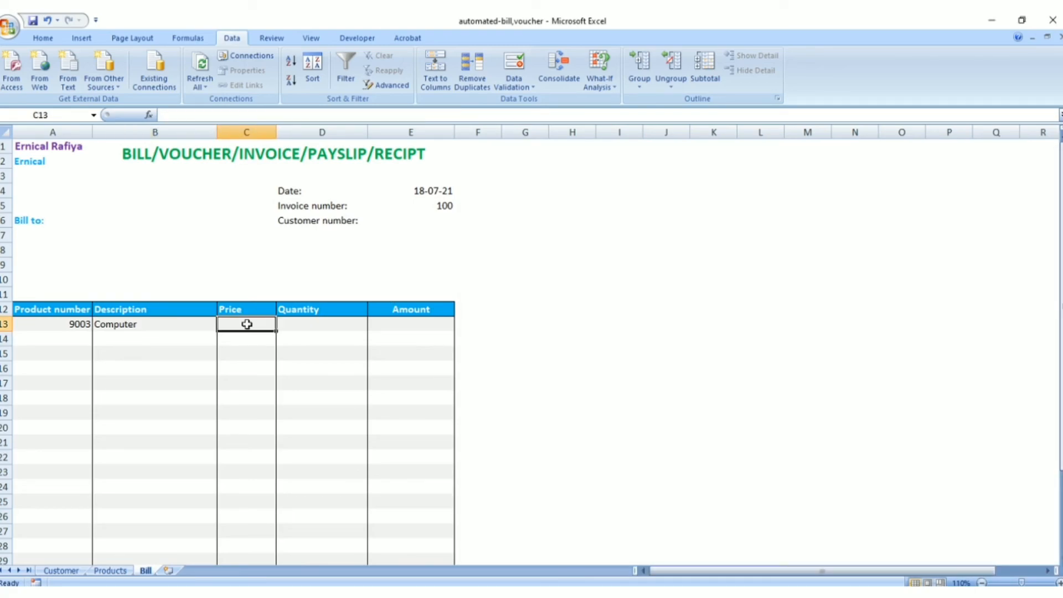
{"action": "key", "text": "ctrl+v"}
{"action": "key", "text": "Return"}
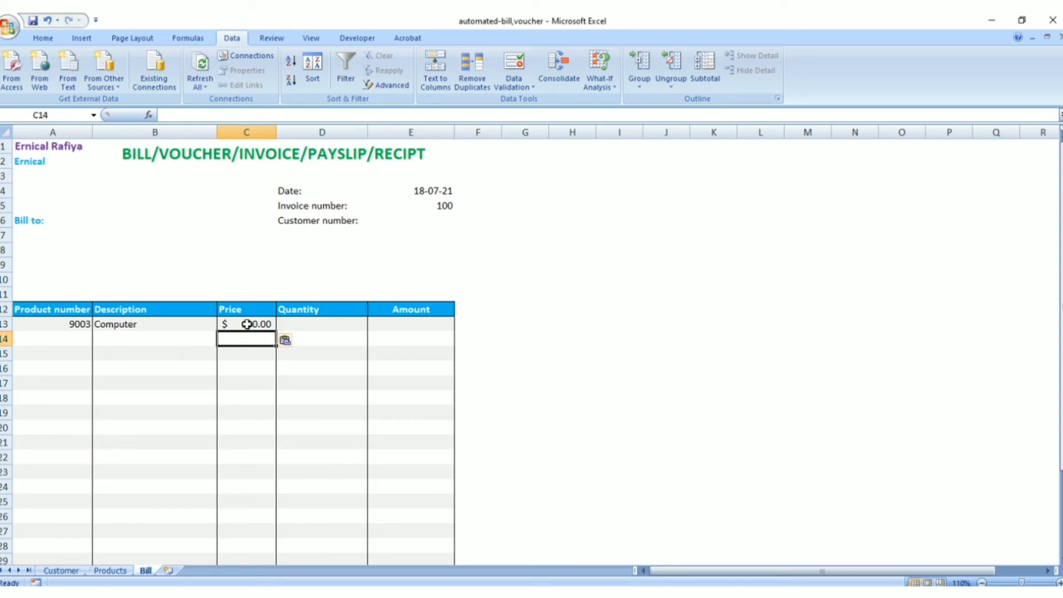
Choose product number 9001 in cell A13 and check the looked-up description and price in that row
{"action": "left_click", "coordinate": [78, 324]}
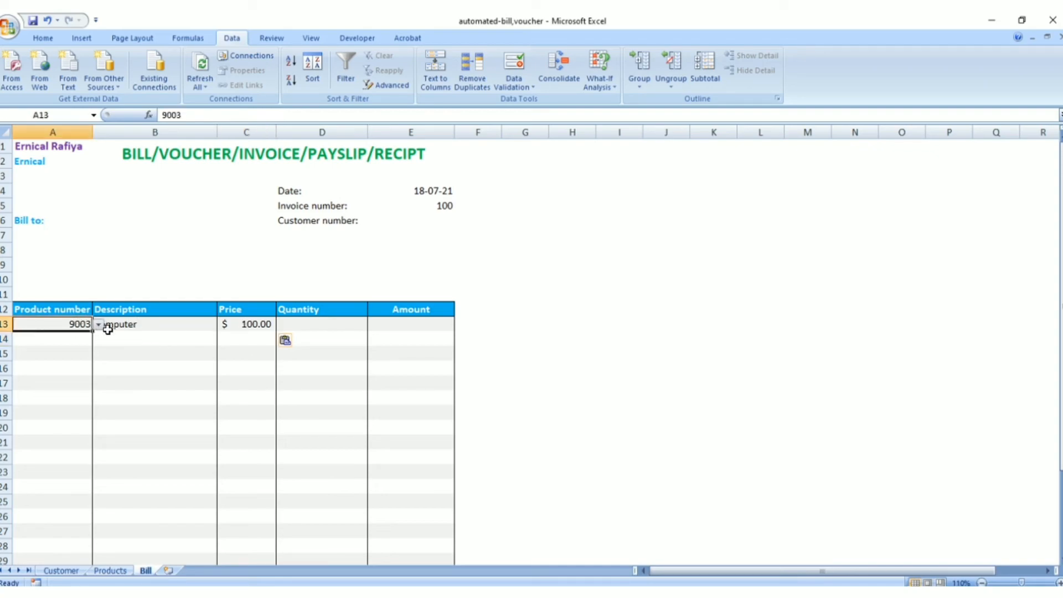
{"action": "left_click", "coordinate": [98, 325]}
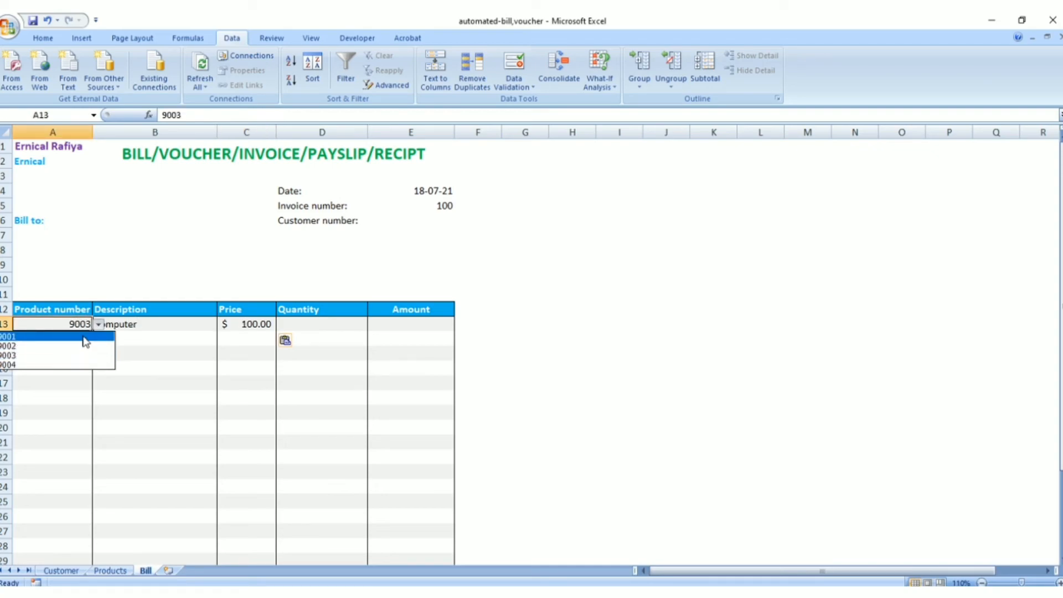
{"action": "left_click", "coordinate": [84, 337]}
{"action": "left_click", "coordinate": [179, 326]}
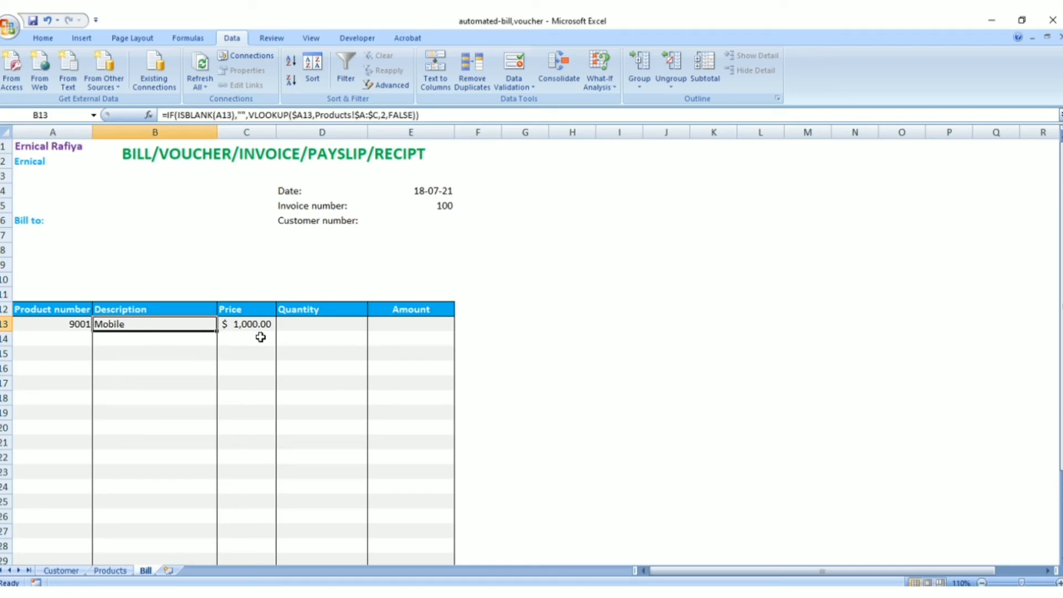
Enter a quantity of 2 in cell D13 of the Bill sheet
{"action": "key", "text": "alt+Tab"}
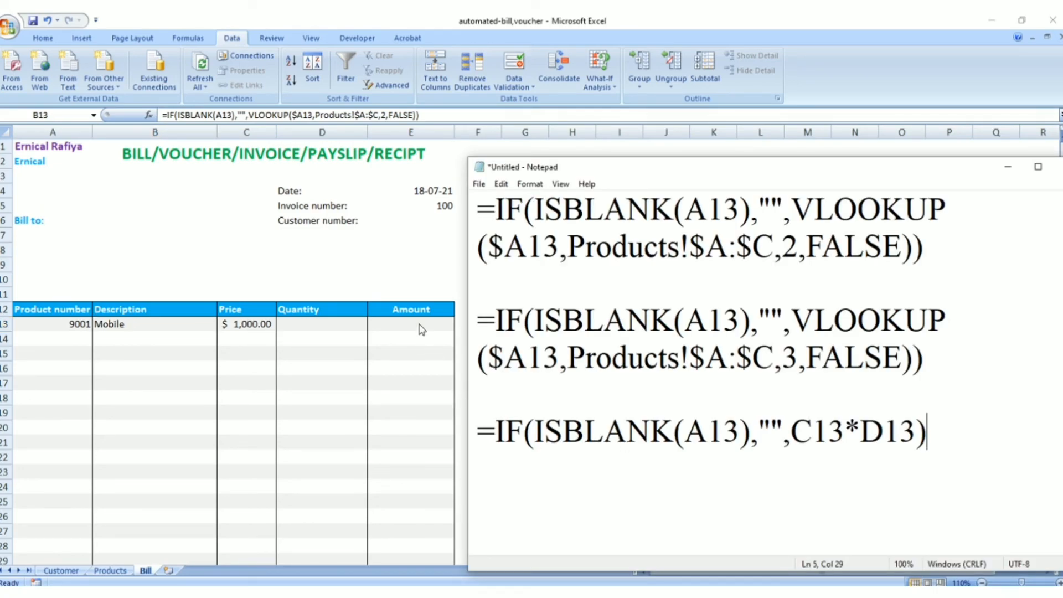
{"action": "key", "text": "alt+Tab"}
{"action": "left_click", "coordinate": [344, 322]}
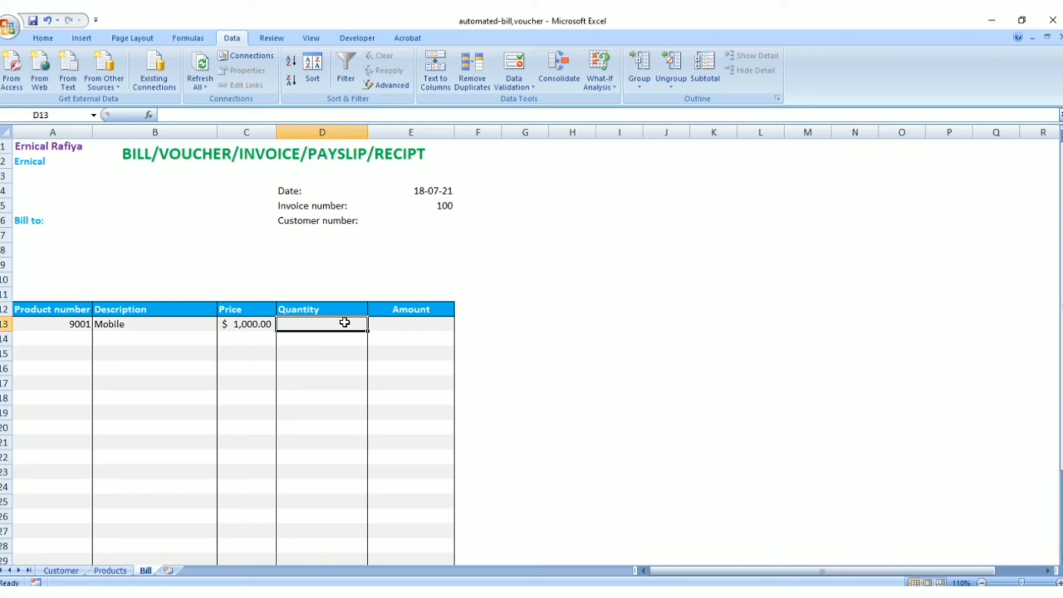
{"action": "type", "text": "2"}
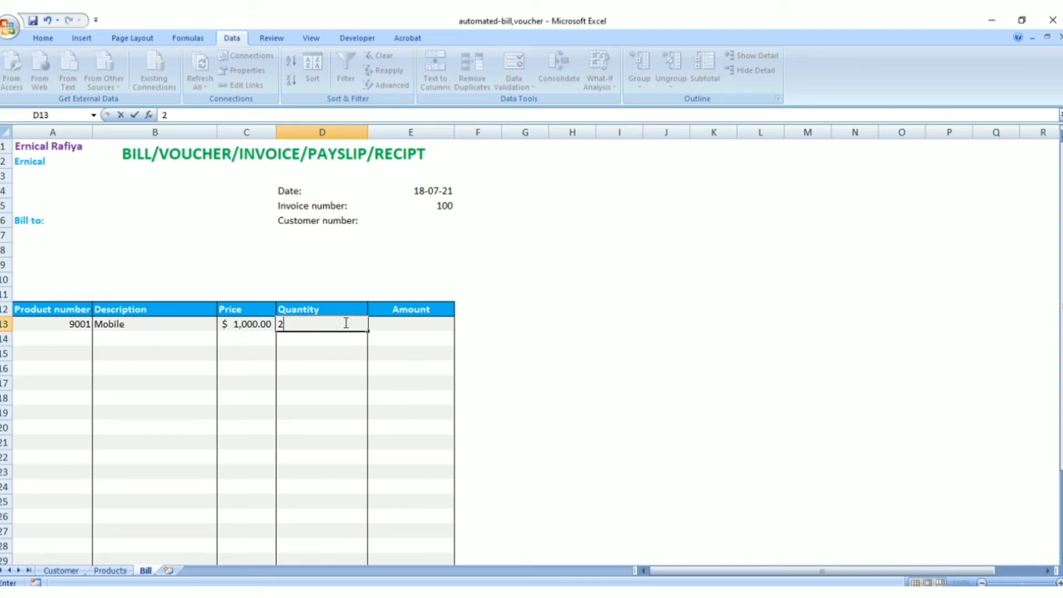
{"action": "key", "text": "Return"}
Copy the amount formula from Notepad into Bill cell E13: =IF(ISBLANK(A13),"",C13*D13)
{"action": "left_click", "coordinate": [429, 329]}
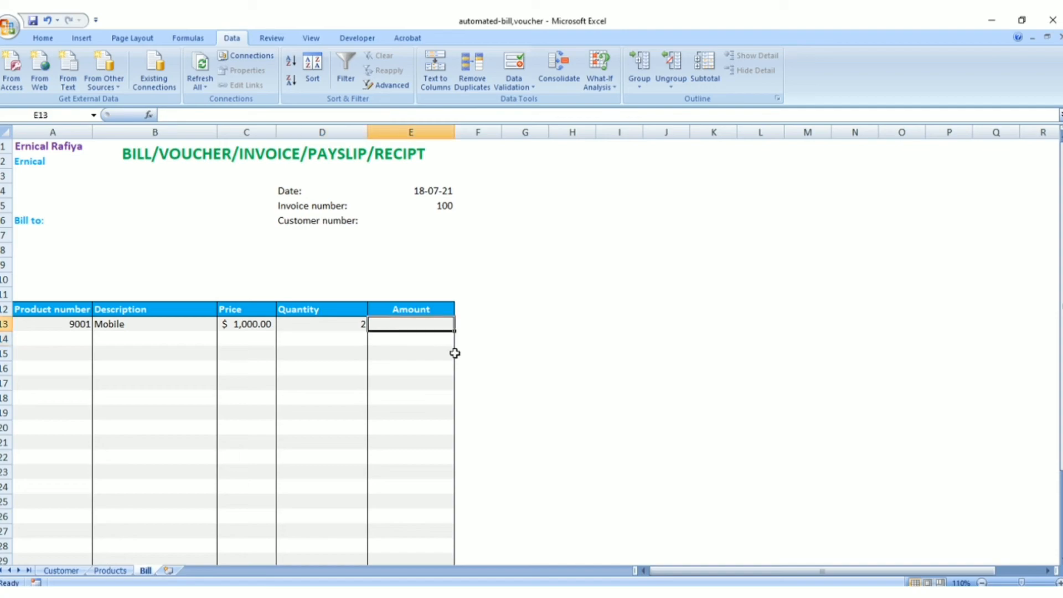
{"action": "left_click", "coordinate": [614, 592]}
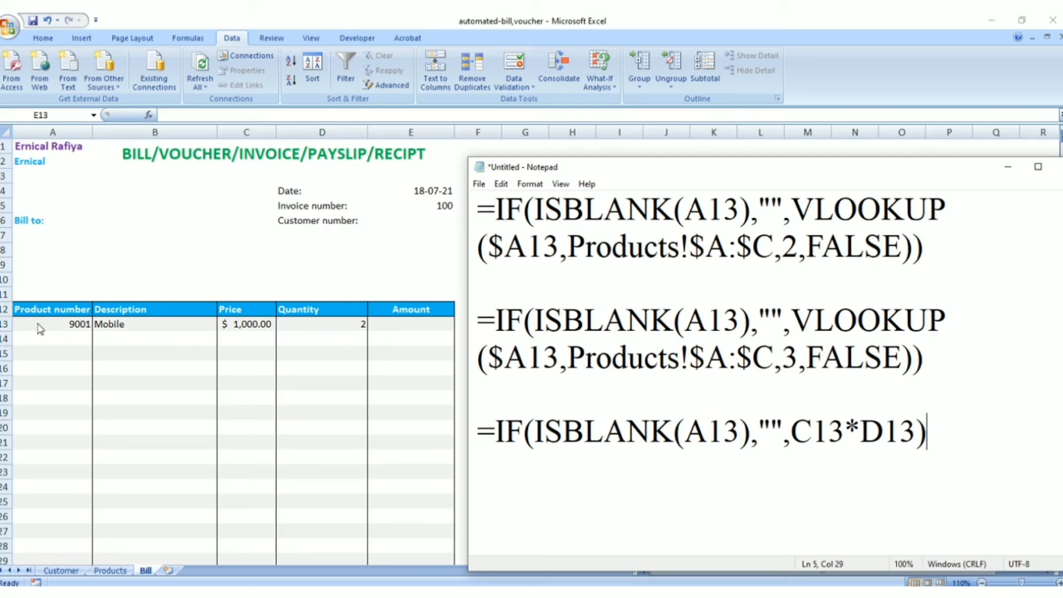
{"action": "left_click_drag", "start_coordinate": [783, 435], "coordinate": [912, 432]}
{"action": "left_click", "coordinate": [742, 433]}
{"action": "left_click_drag", "start_coordinate": [477, 427], "coordinate": [929, 426]}
{"action": "key", "text": "ctrl+c"}
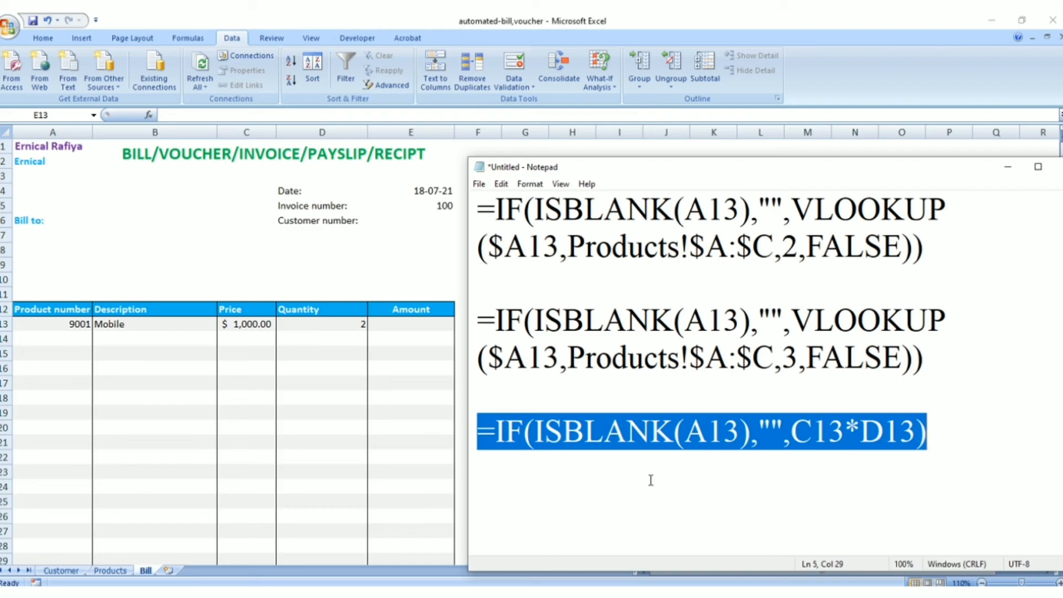
{"action": "left_click", "coordinate": [422, 323]}
{"action": "key", "text": "ctrl+v"}
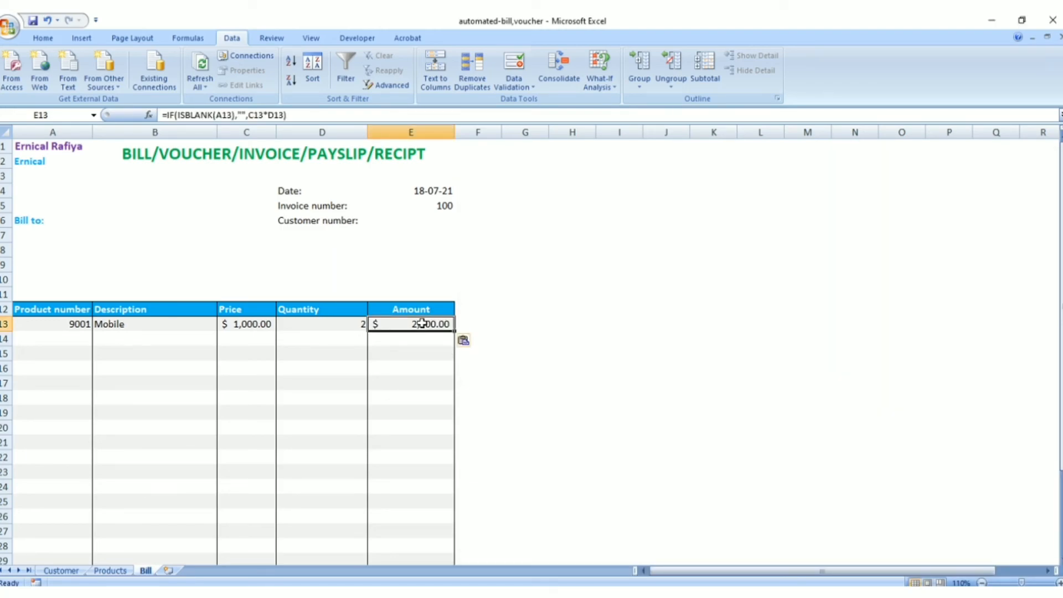
{"action": "key", "text": "Return"}
Review the entries and formulas across row 13, from product number and description to price, quantity and amount
{"action": "left_click", "coordinate": [422, 323]}
{"action": "left_click", "coordinate": [250, 324]}
{"action": "left_click", "coordinate": [136, 324]}
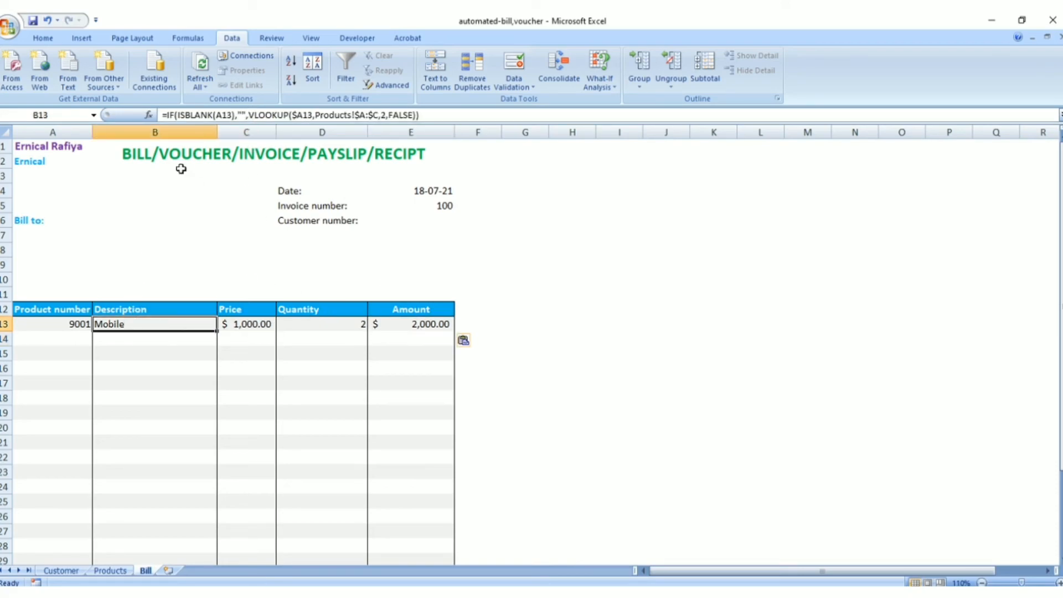
{"action": "left_click", "coordinate": [72, 324]}
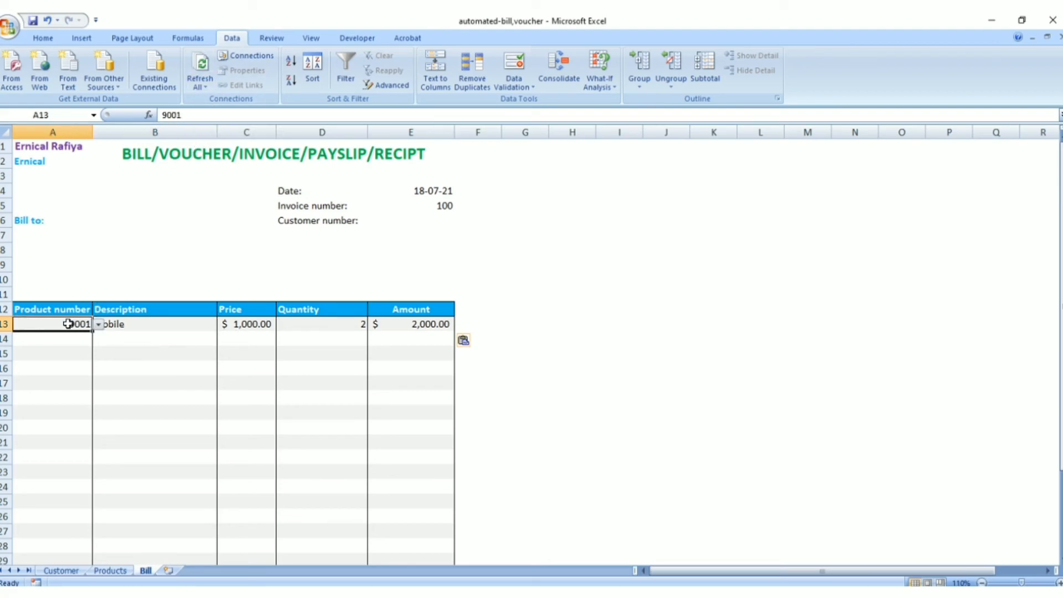
{"action": "left_click", "coordinate": [280, 323]}
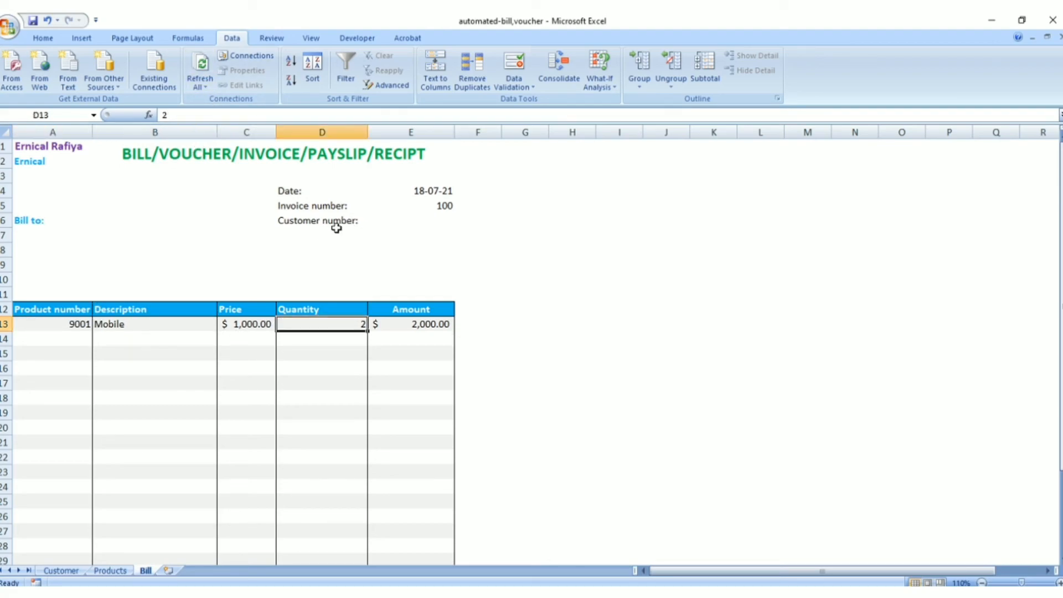
Add list data validation to the customer number cell E6 with the source =Customer!$A$2:$A$5
{"action": "left_click", "coordinate": [407, 219]}
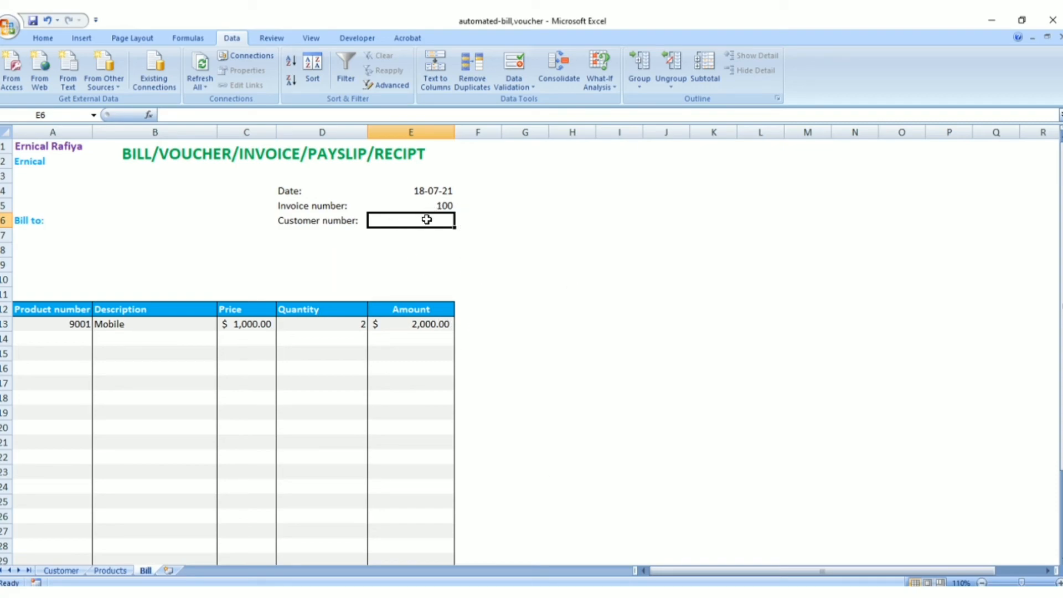
{"action": "left_click", "coordinate": [516, 84]}
{"action": "left_click", "coordinate": [531, 101]}
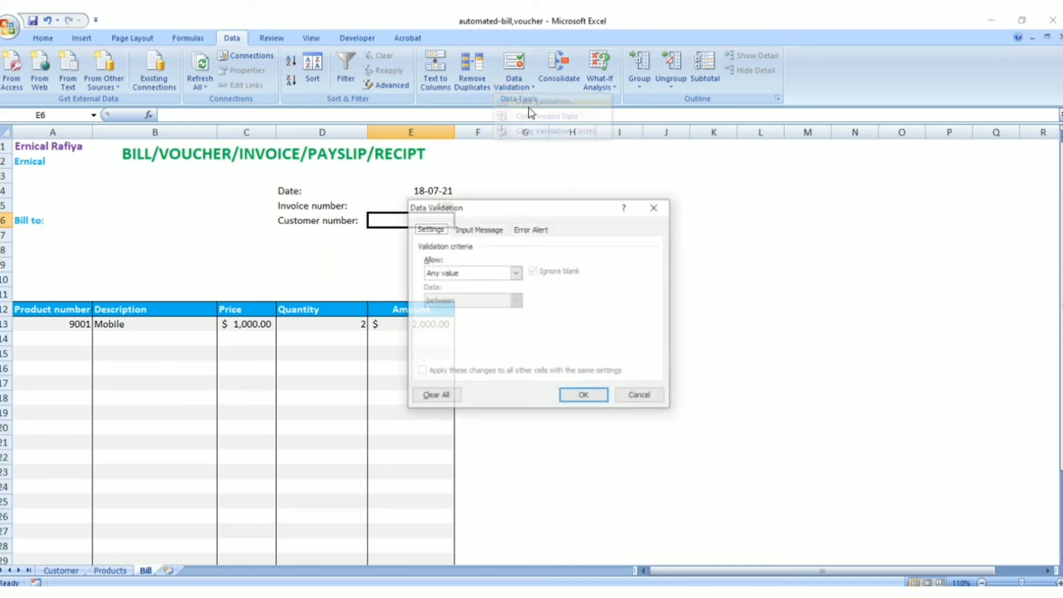
{"action": "left_click", "coordinate": [516, 272]}
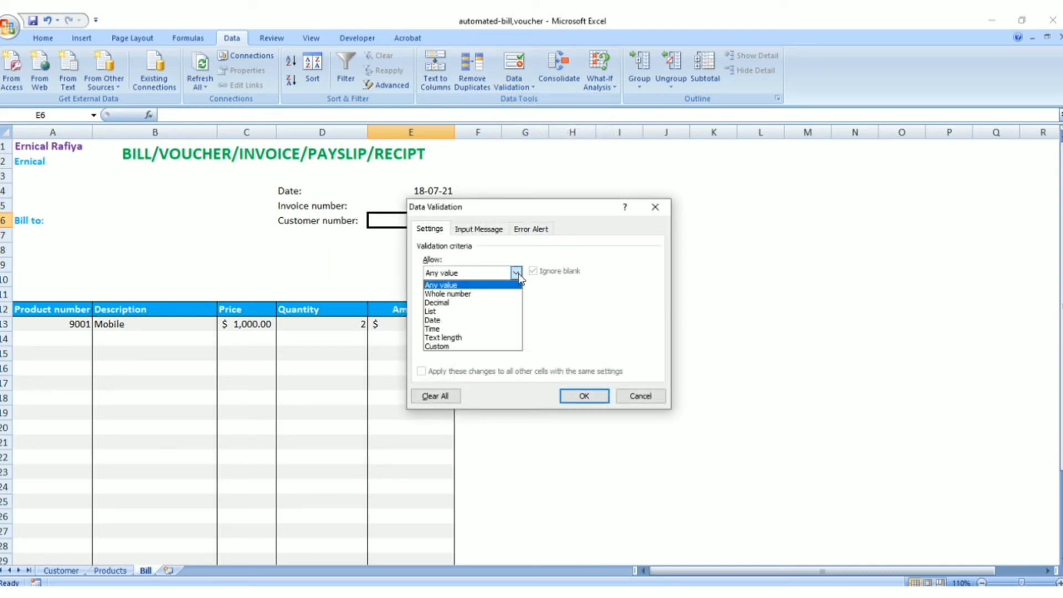
{"action": "left_click", "coordinate": [462, 312]}
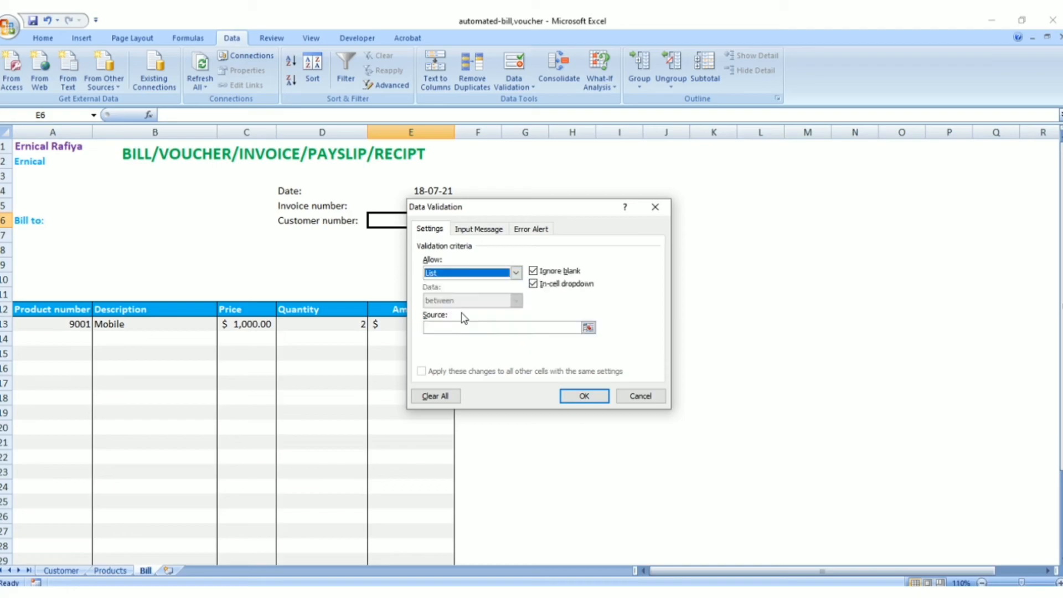
{"action": "left_click", "coordinate": [588, 328]}
{"action": "left_click", "coordinate": [662, 222]}
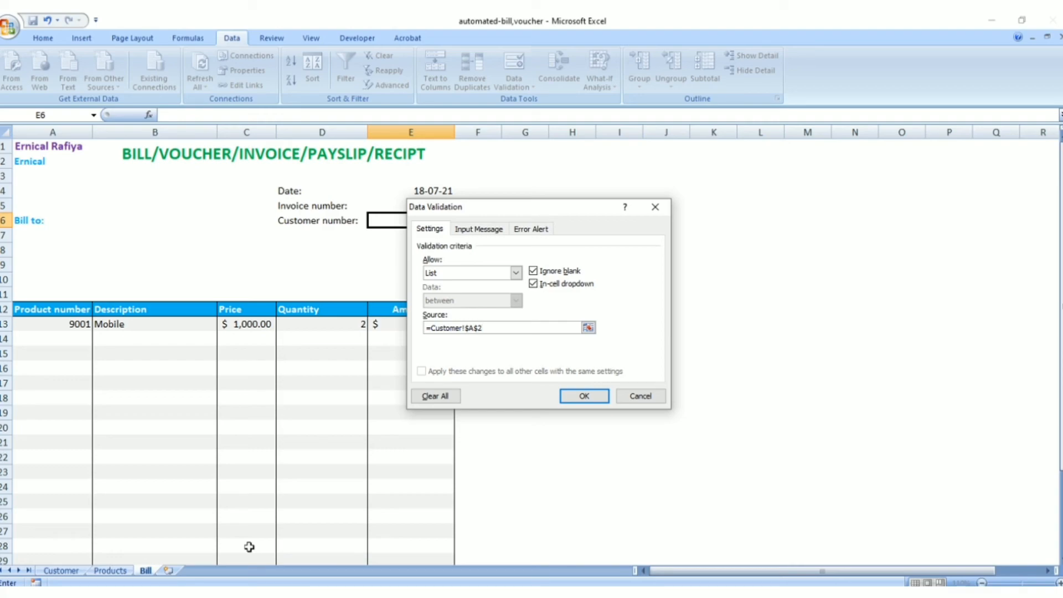
{"action": "type", "text": ":$A$5"}
{"action": "left_click", "coordinate": [581, 394]}
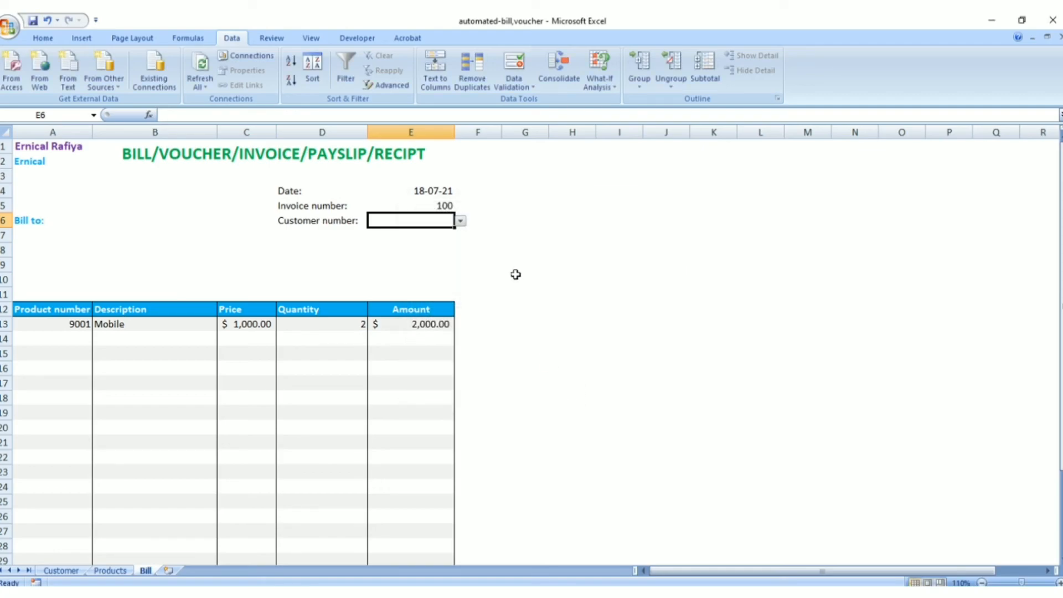
Choose the first customer number from the list in cell E6 and compare it with the Customer sheet's entries
{"action": "left_click", "coordinate": [461, 221]}
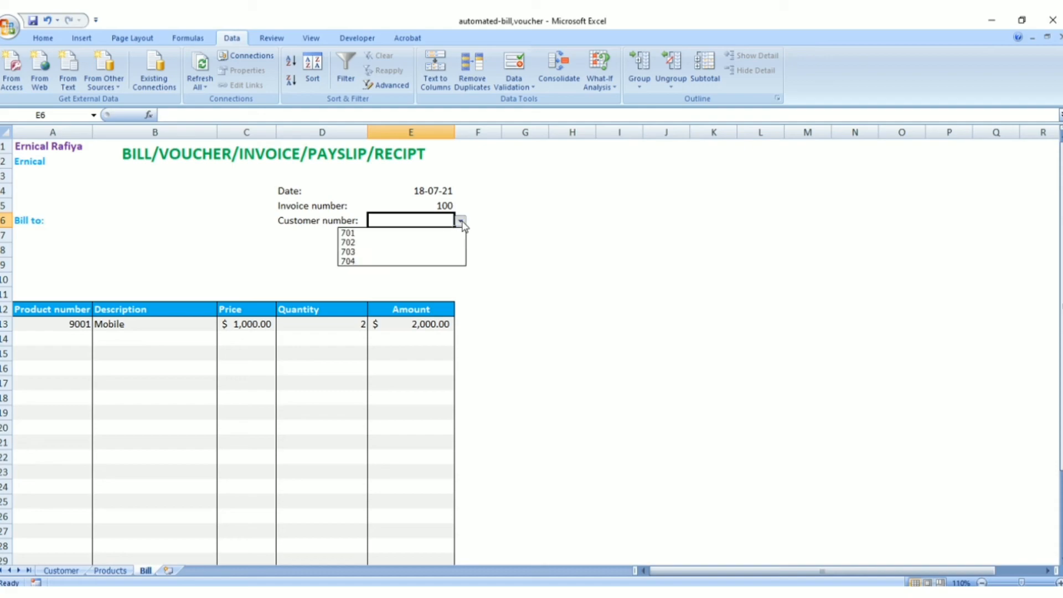
{"action": "left_click", "coordinate": [435, 234]}
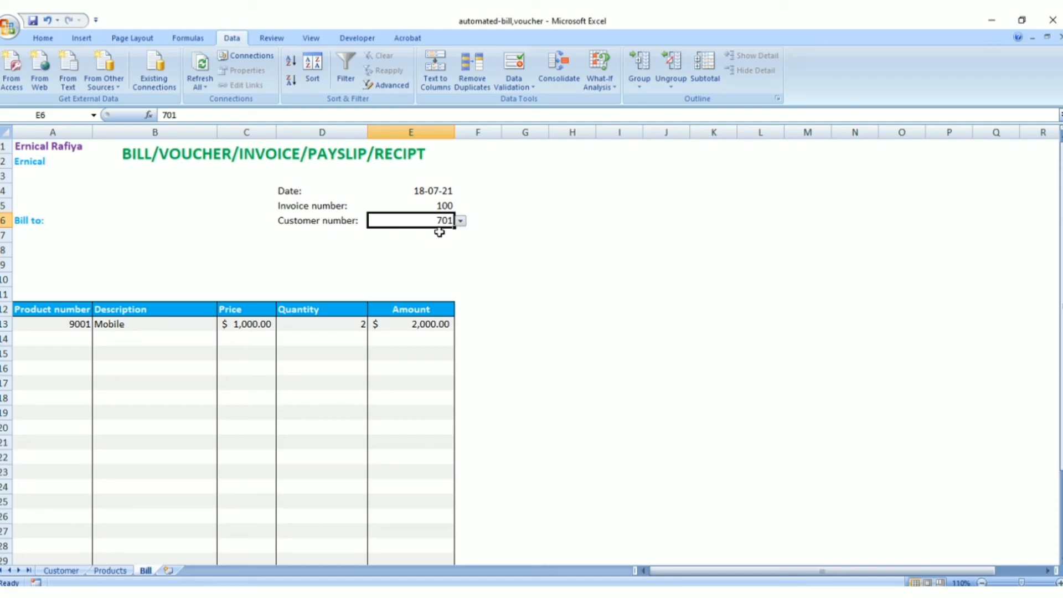
{"action": "left_click", "coordinate": [64, 570]}
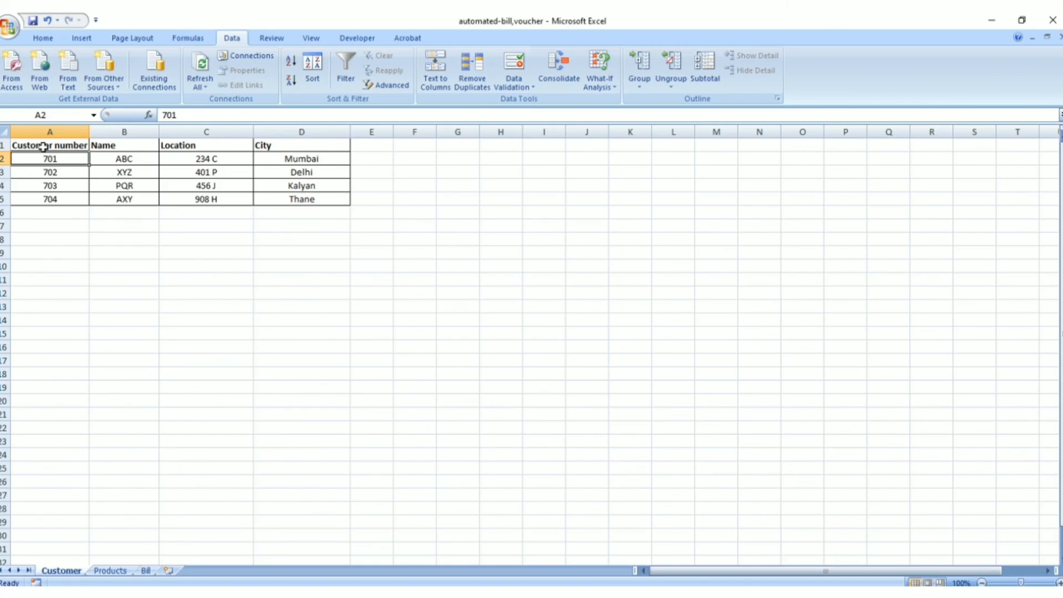
{"action": "left_click", "coordinate": [145, 571]}
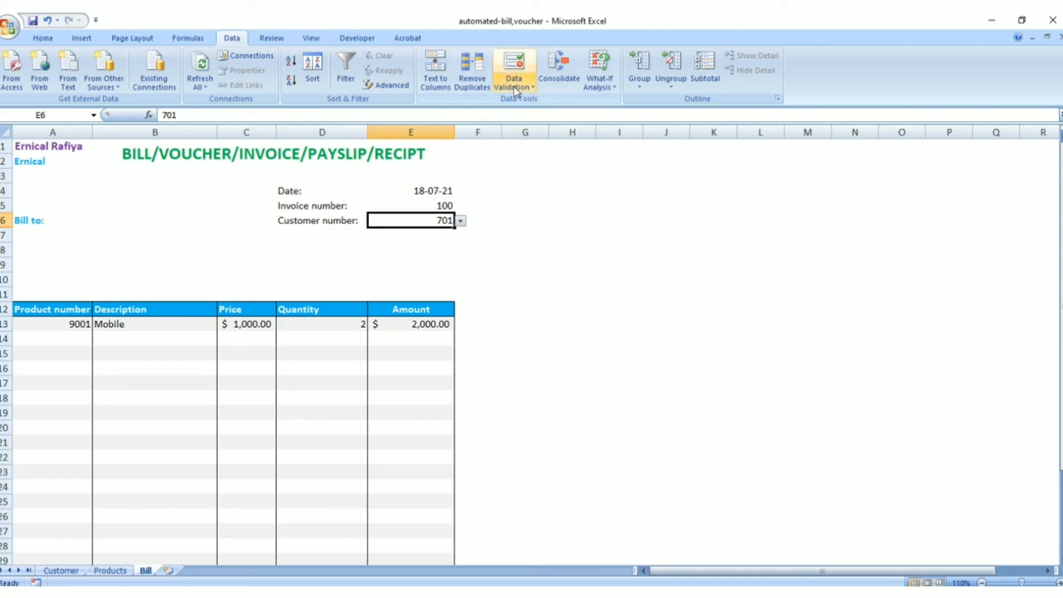
Check the last filled row of the Customer sheet and extend E6's validation source to =Customer!$A$2:$A$10
{"action": "left_click", "coordinate": [61, 570]}
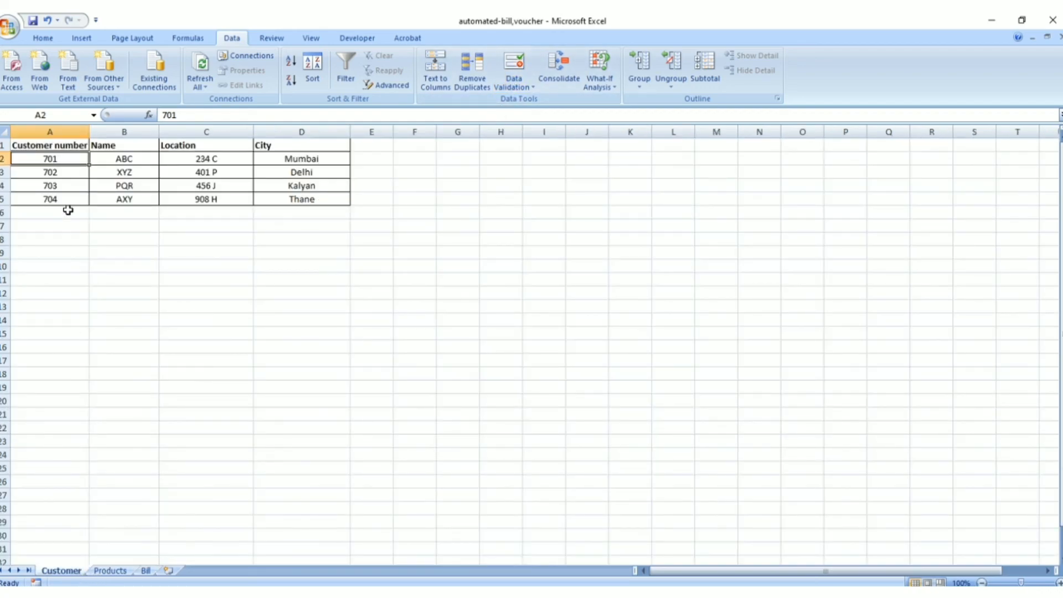
{"action": "left_click", "coordinate": [56, 200]}
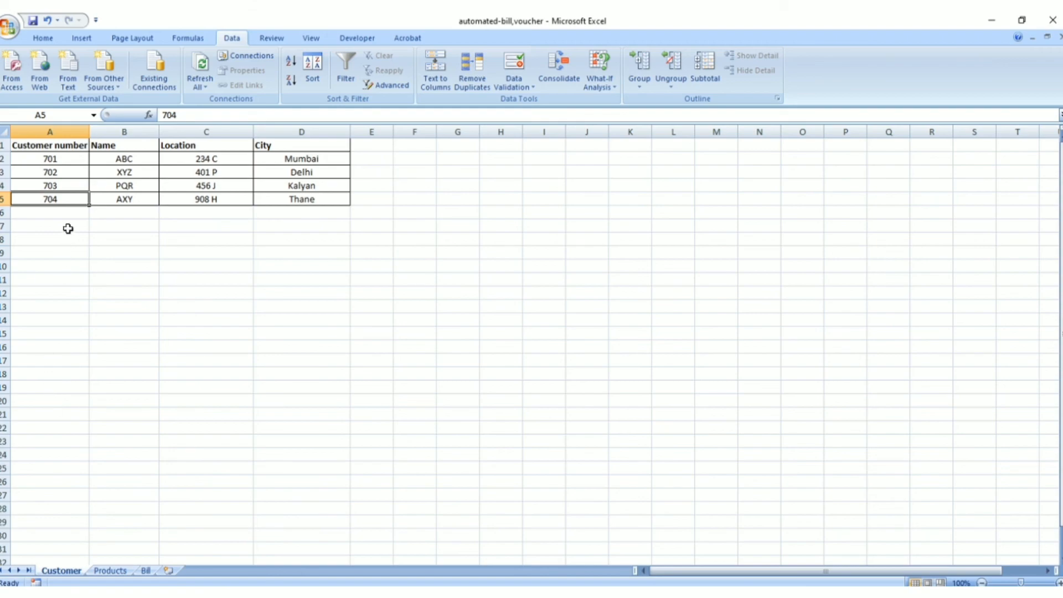
{"action": "left_click", "coordinate": [145, 570]}
{"action": "left_click", "coordinate": [528, 83]}
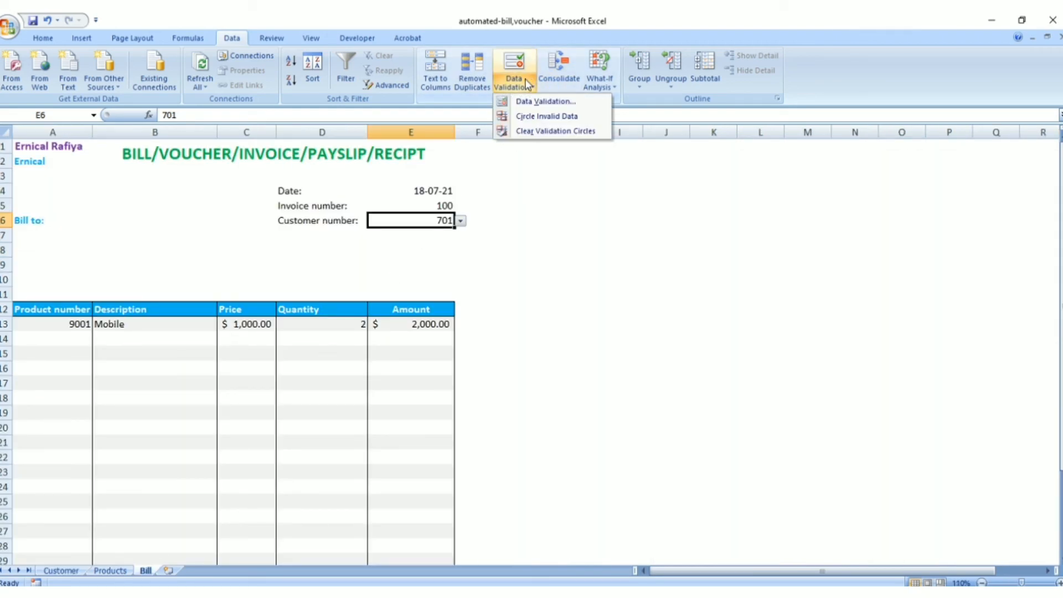
{"action": "left_click", "coordinate": [530, 102]}
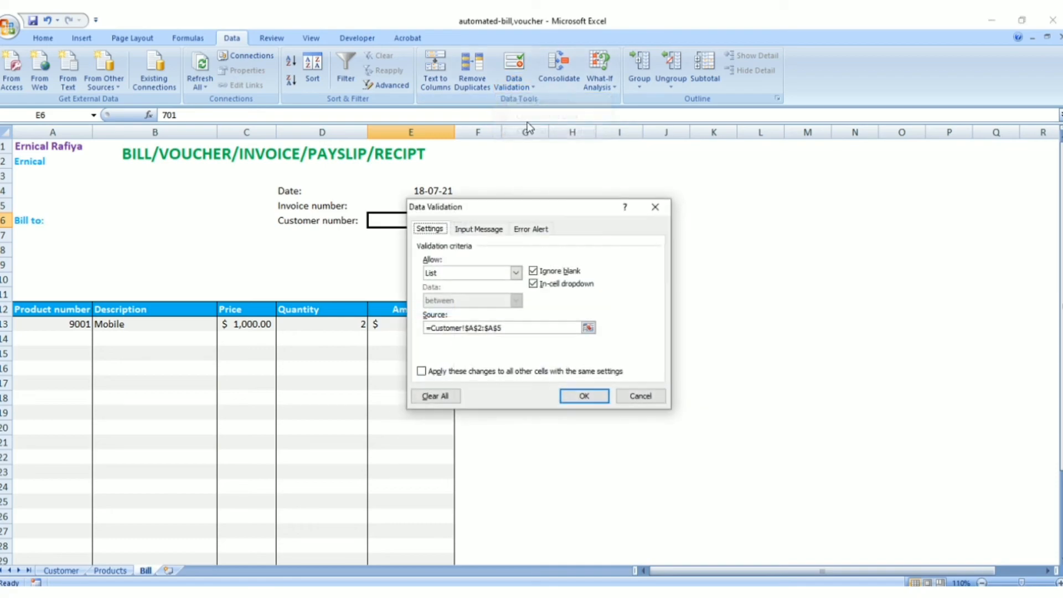
{"action": "left_click", "coordinate": [515, 329]}
{"action": "key", "text": "BackSpace"}
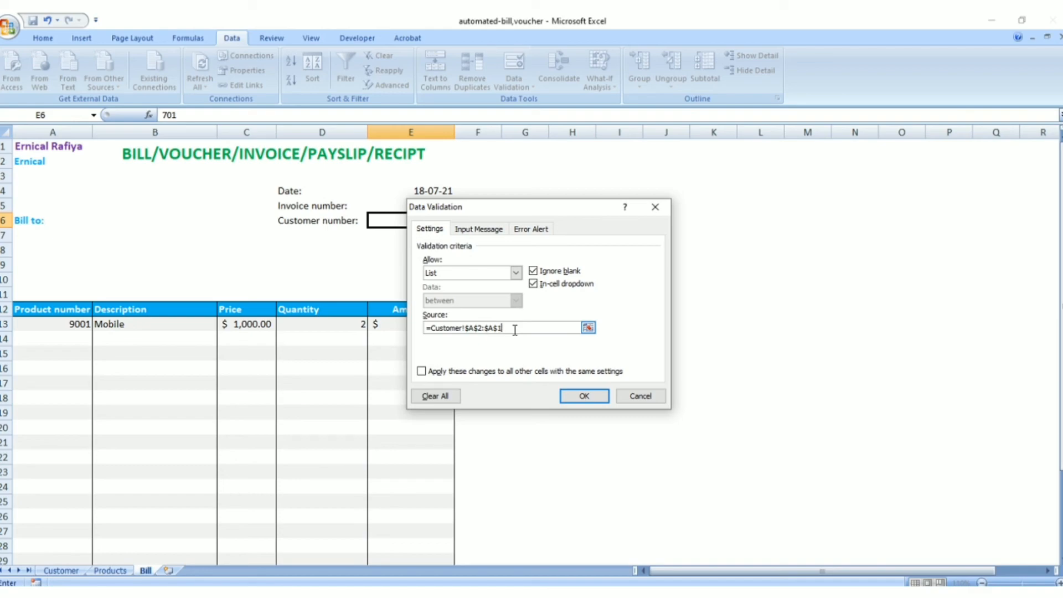
{"action": "left_click", "coordinate": [575, 396]}
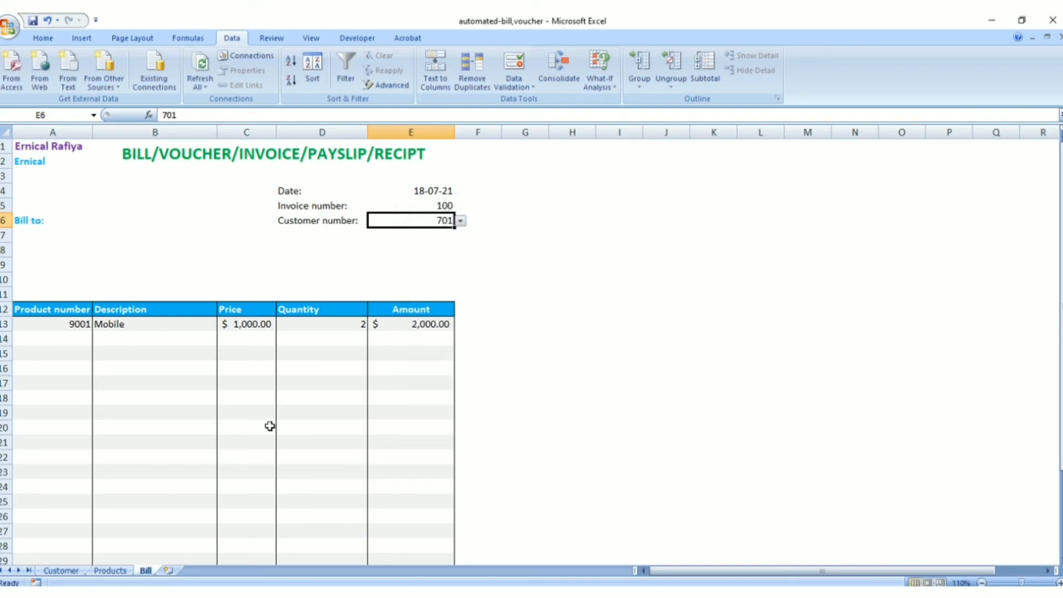
Check the first free row below the Customer table and reselect the first customer number in Bill cell E6
{"action": "left_click", "coordinate": [60, 570]}
{"action": "left_click", "coordinate": [60, 215]}
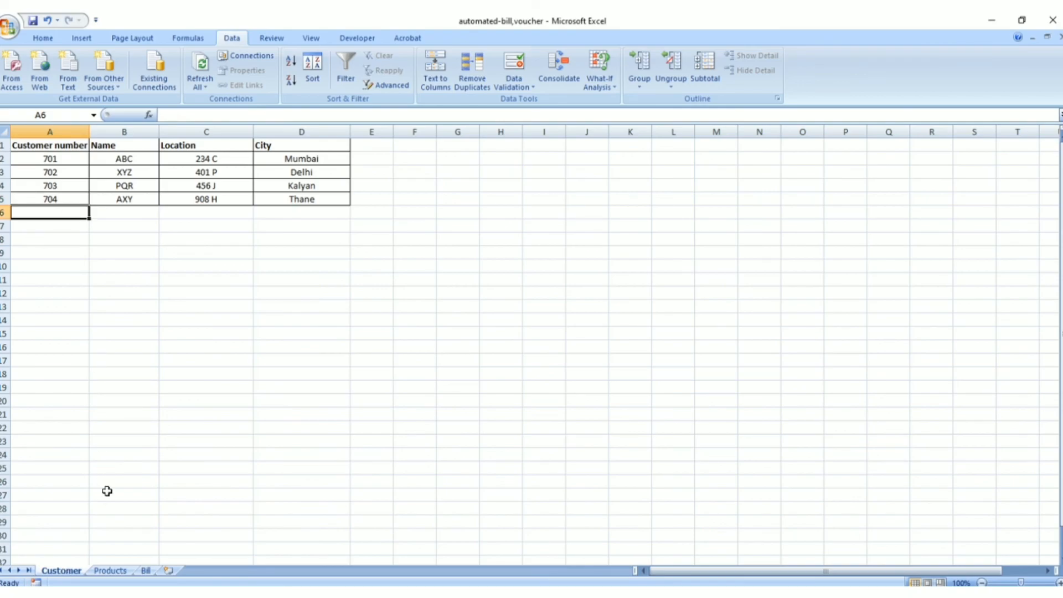
{"action": "left_click", "coordinate": [145, 570]}
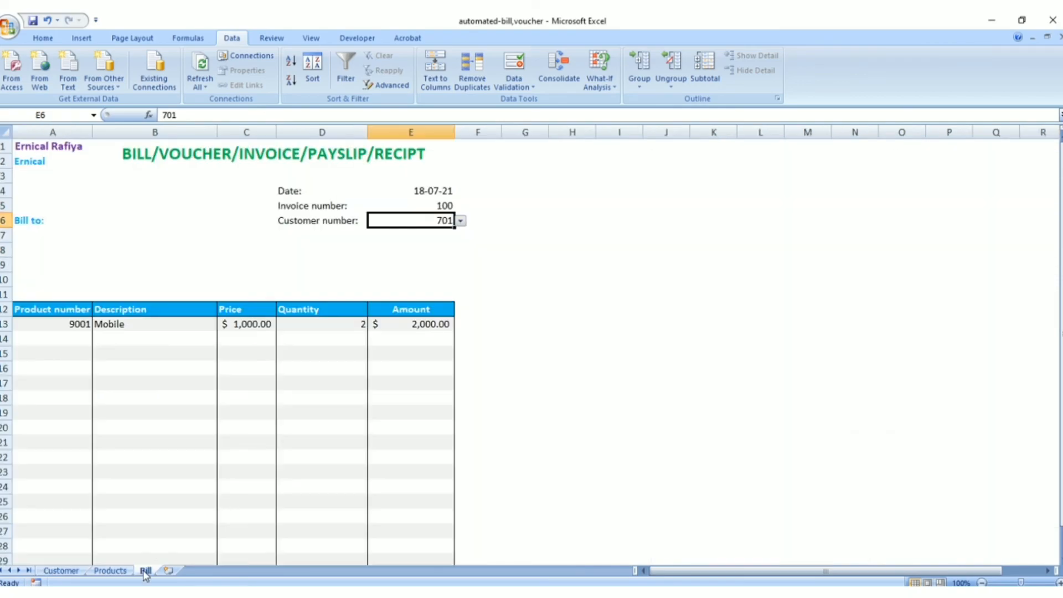
{"action": "left_click", "coordinate": [460, 221]}
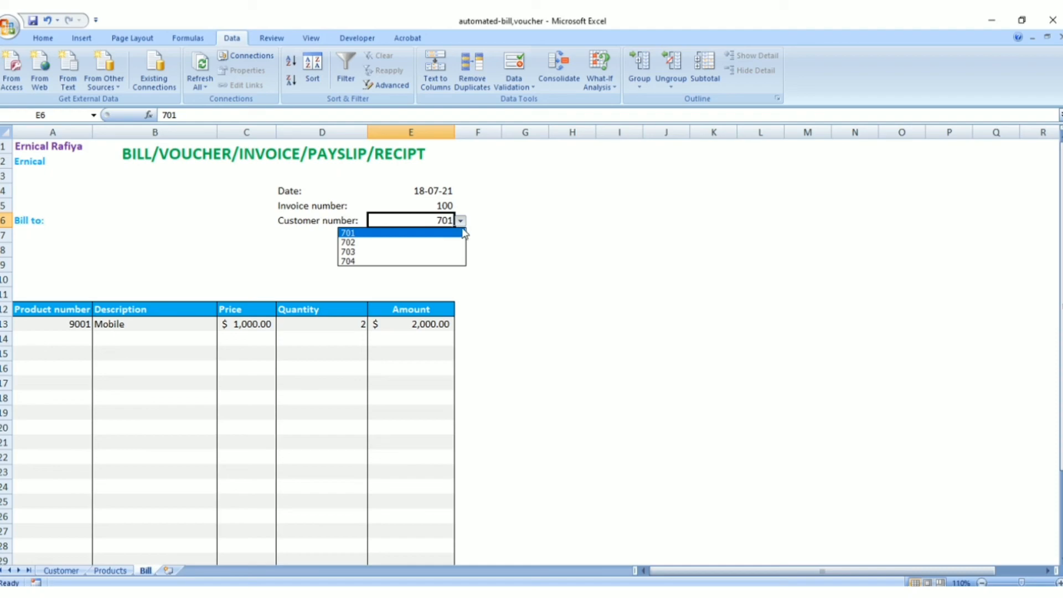
{"action": "left_click", "coordinate": [463, 233]}
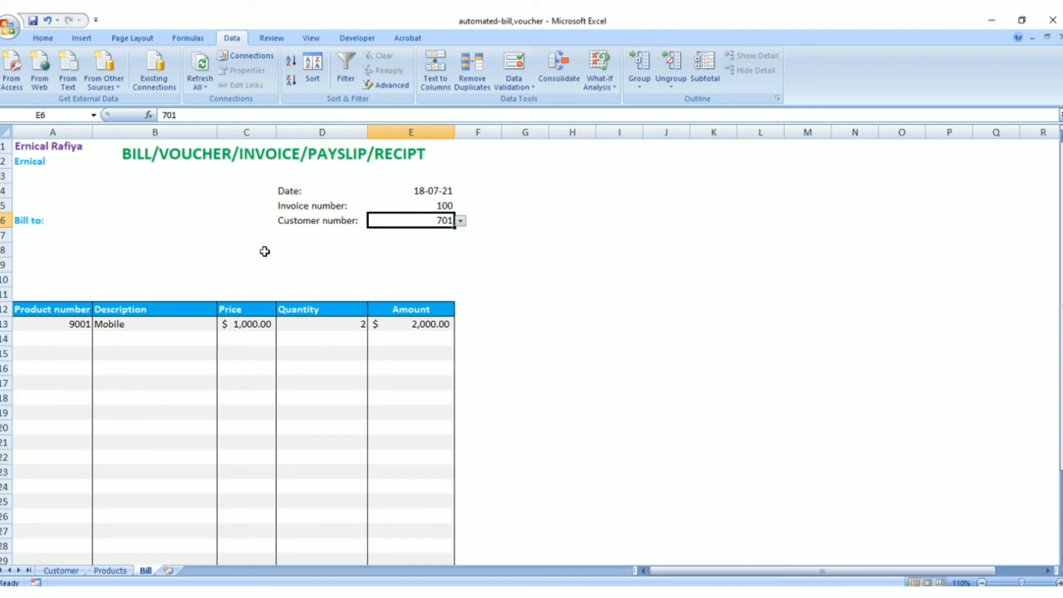
Match the range Customer!$A:$D and column index 2 of the VLOOKUP formula in Notepad with the Customer sheet's columns and Name column
{"action": "left_click", "coordinate": [59, 229]}
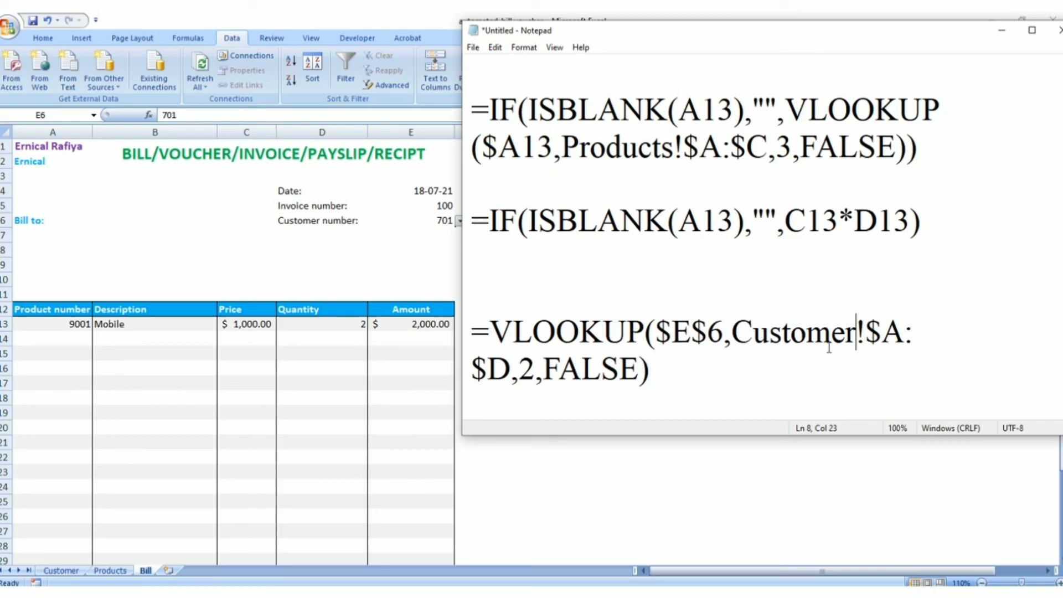
{"action": "left_click", "coordinate": [68, 572]}
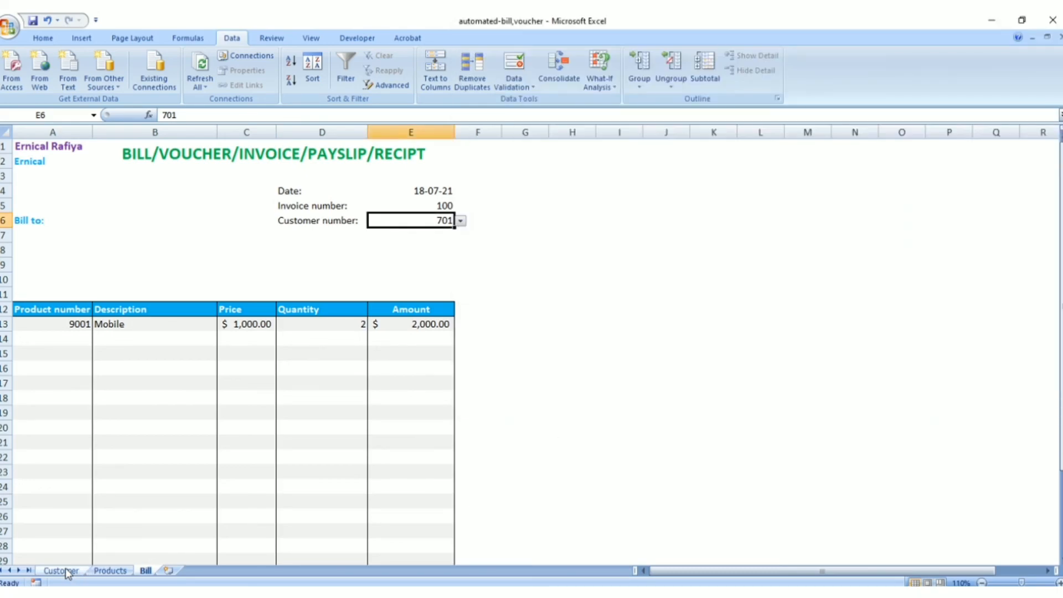
{"action": "left_click", "coordinate": [65, 571]}
{"action": "left_click", "coordinate": [58, 148]}
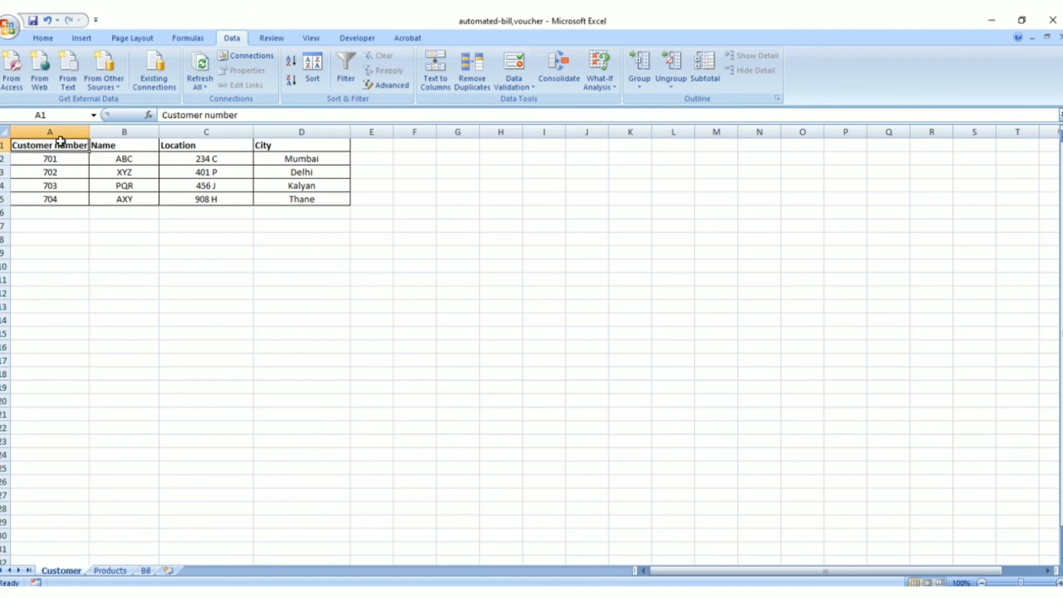
{"action": "left_click", "coordinate": [298, 143]}
{"action": "left_click", "coordinate": [58, 146]}
{"action": "left_click", "coordinate": [324, 149]}
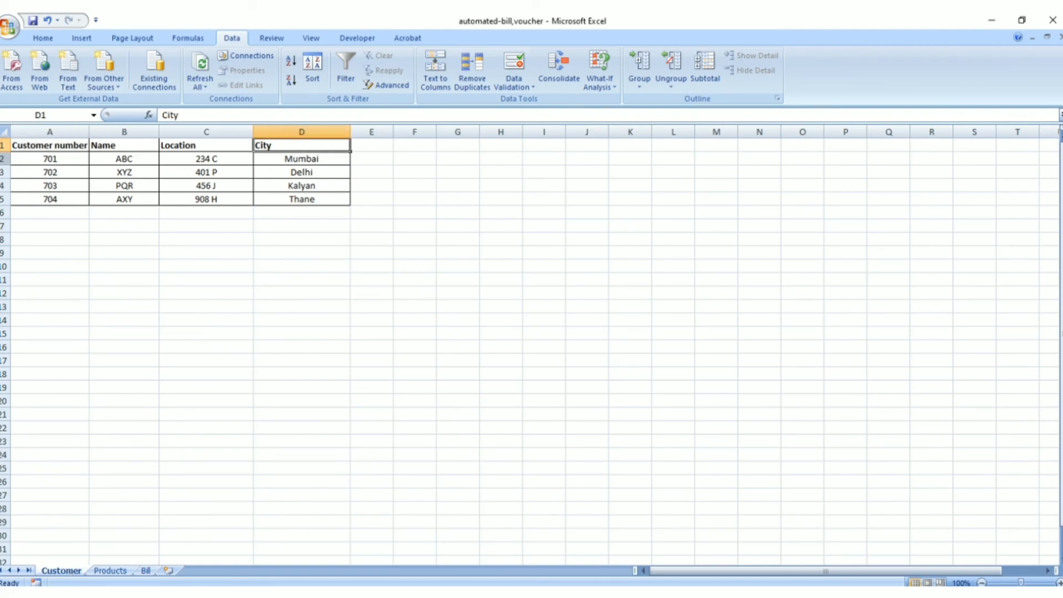
{"action": "left_click", "coordinate": [114, 160]}
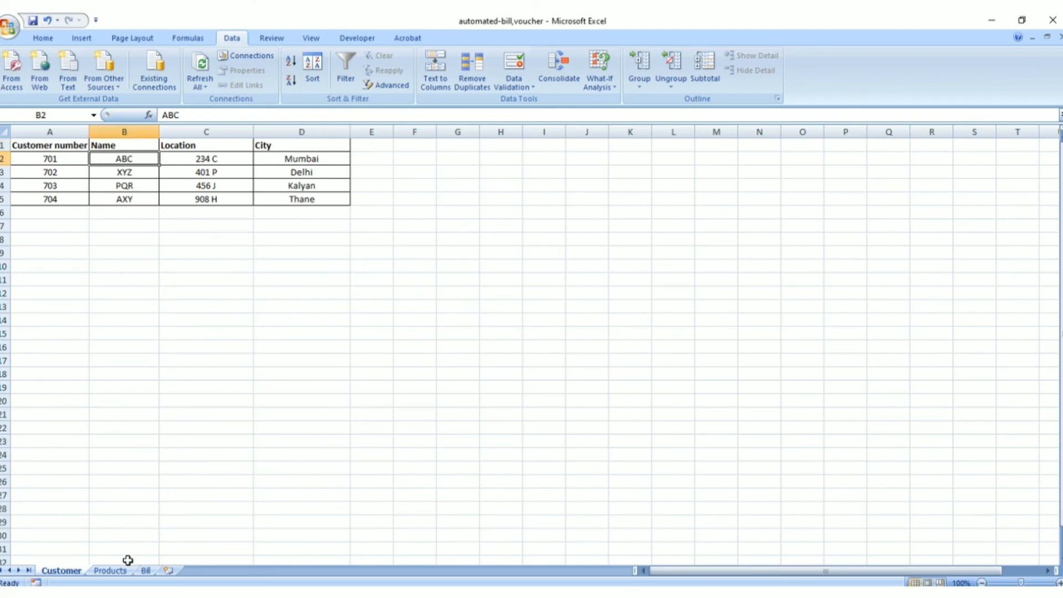
Compare the column index in Notepad's customer VLOOKUP formula with the Location and City columns of the Customer sheet
{"action": "left_click", "coordinate": [146, 570]}
{"action": "key", "text": "alt+Tab"}
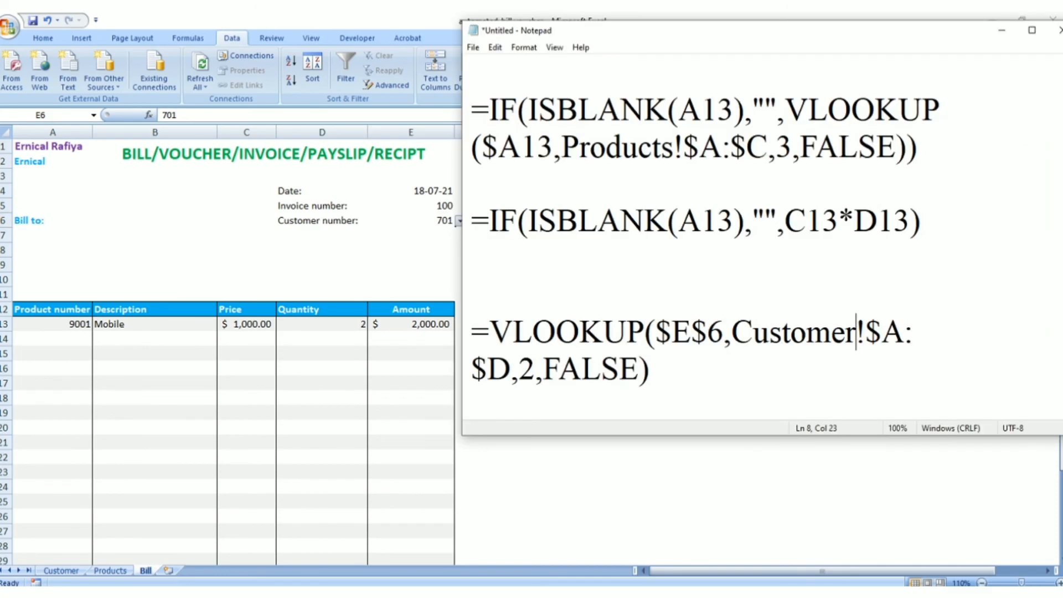
{"action": "left_click_drag", "start_coordinate": [518, 368], "coordinate": [535, 368]}
{"action": "left_click", "coordinate": [72, 570]}
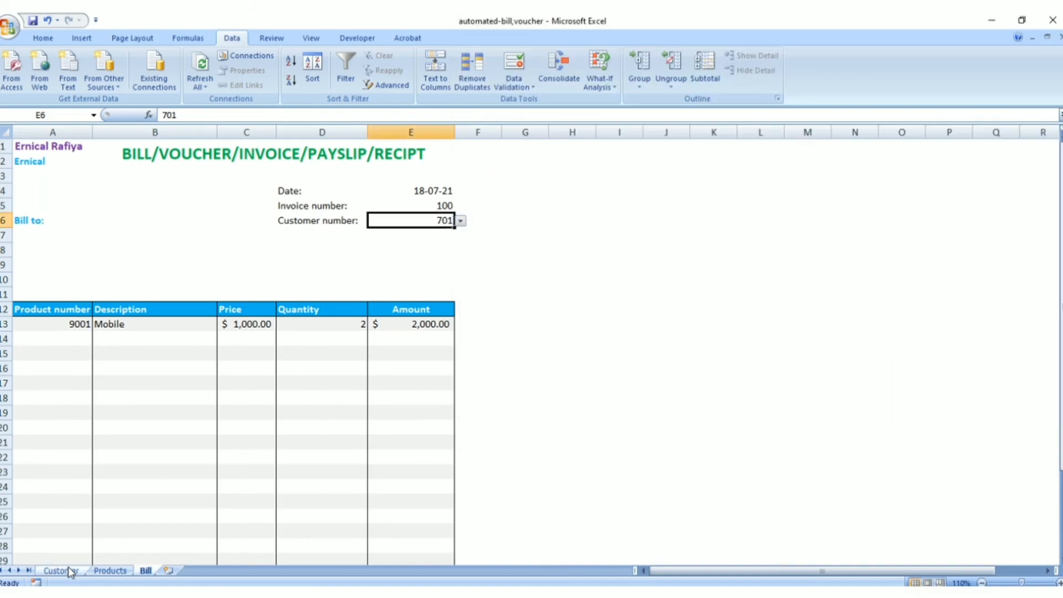
{"action": "left_click", "coordinate": [71, 570]}
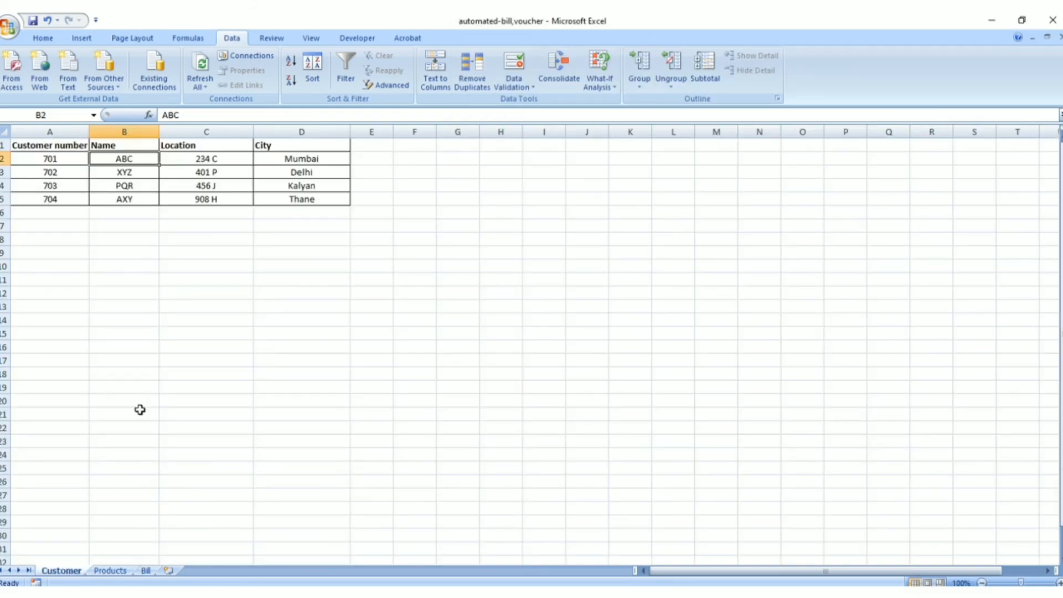
{"action": "left_click", "coordinate": [201, 157]}
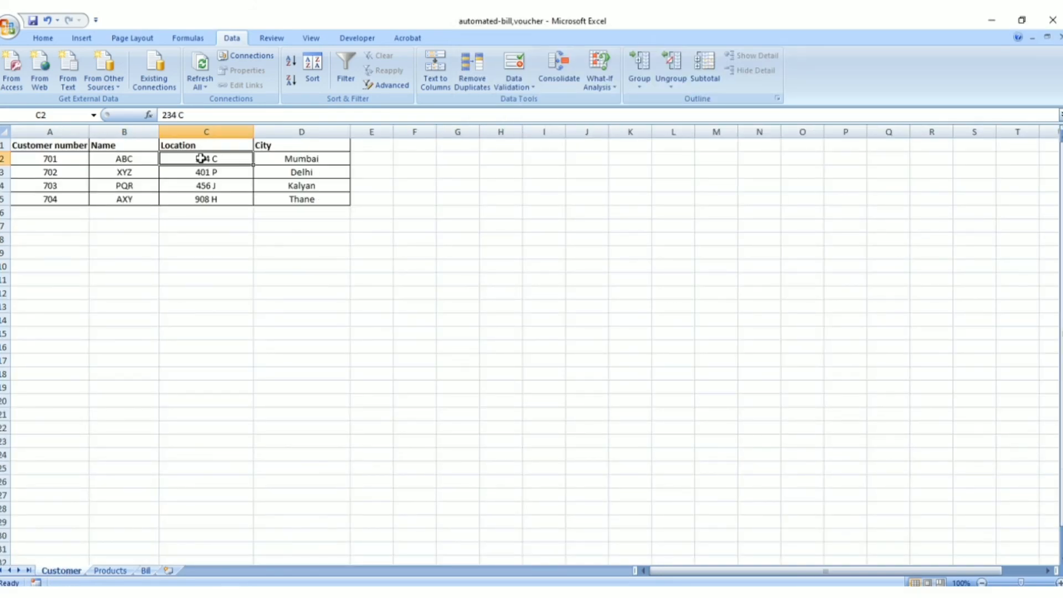
{"action": "left_click", "coordinate": [309, 159]}
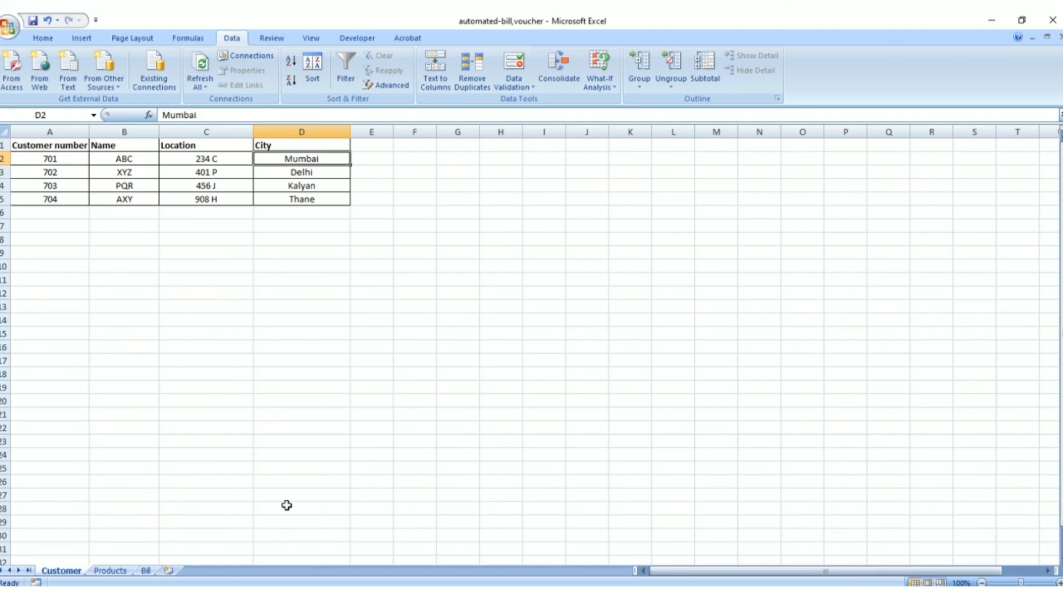
{"action": "left_click", "coordinate": [145, 570]}
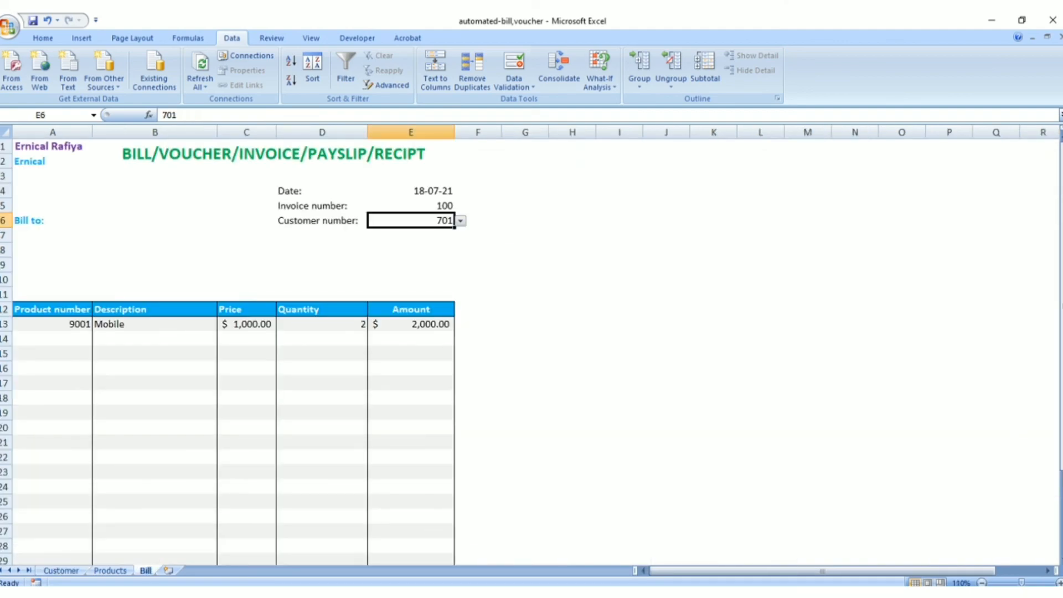
Copy the customer VLOOKUP from Notepad and enter =VLOOKUP($E$6,Customer!$A:$D,2,FALSE) in Bill cell A7 below "Bill to:"
{"action": "left_click", "coordinate": [664, 592]}
{"action": "left_click_drag", "start_coordinate": [477, 336], "coordinate": [649, 377]}
{"action": "key", "text": "ctrl+c"}
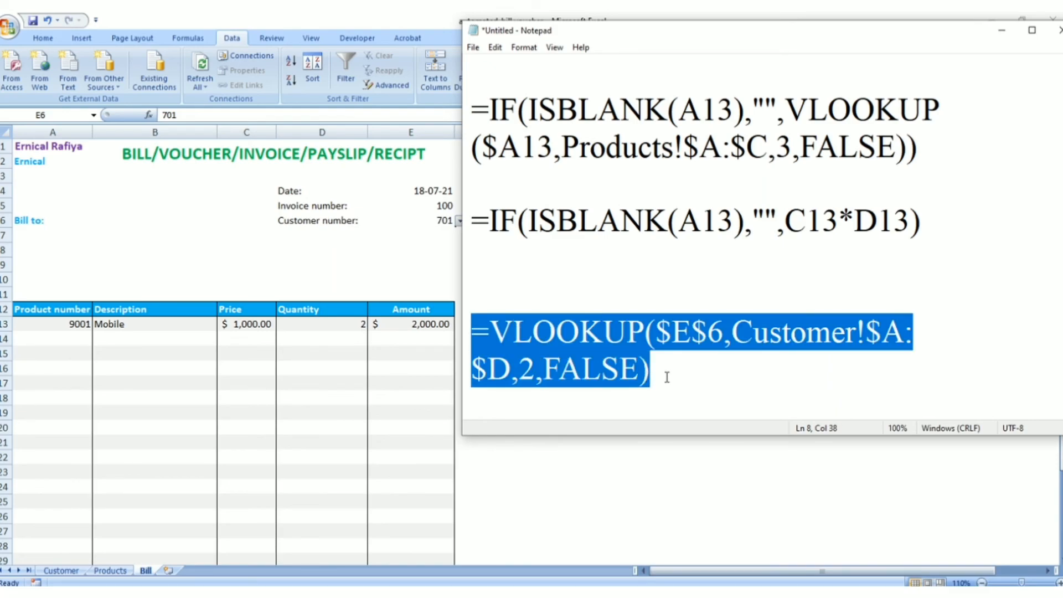
{"action": "left_click", "coordinate": [33, 230]}
{"action": "left_click", "coordinate": [32, 229]}
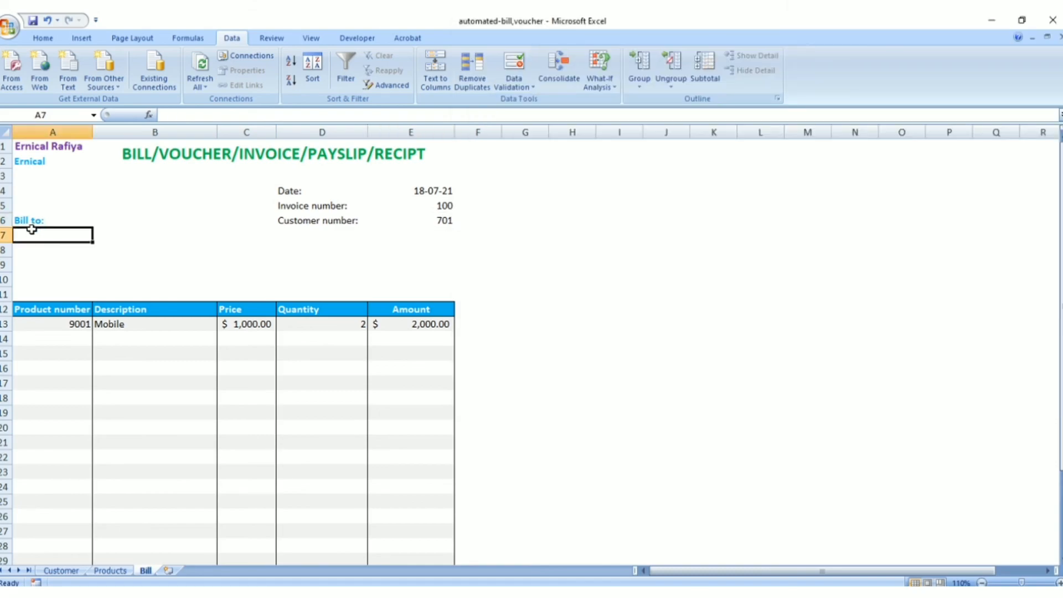
{"action": "type", "text": "="}
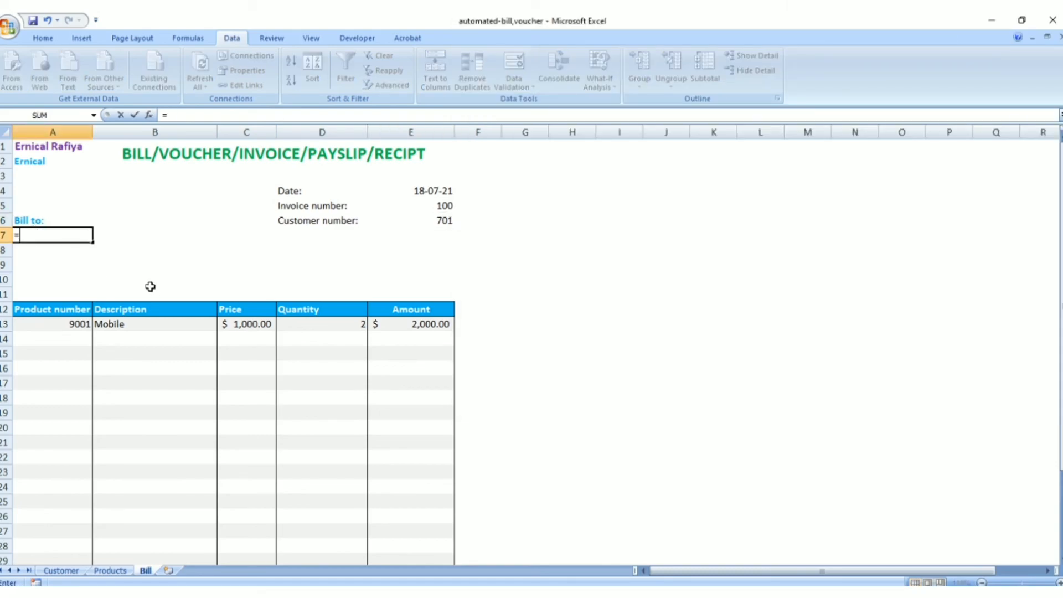
{"action": "key", "text": "ctrl+v"}
{"action": "key", "text": "Return"}
{"action": "left_click", "coordinate": [68, 233]}
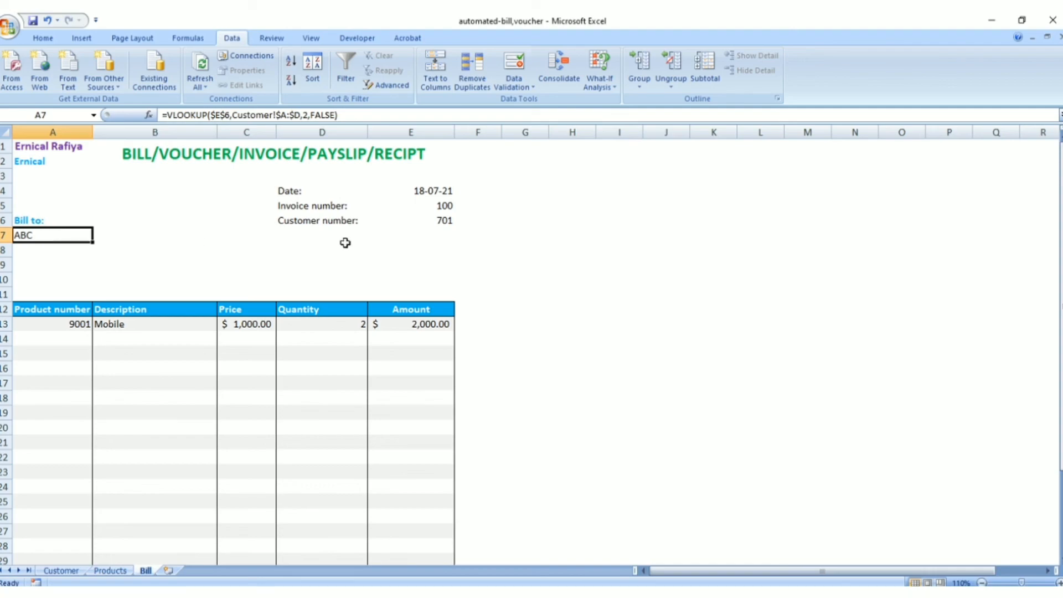
Choose the second customer number from the list in cell E6 to test the name lookup
{"action": "left_click", "coordinate": [427, 221]}
{"action": "left_click", "coordinate": [460, 221]}
{"action": "left_click", "coordinate": [449, 237]}
{"action": "left_click", "coordinate": [459, 220]}
{"action": "left_click", "coordinate": [434, 240]}
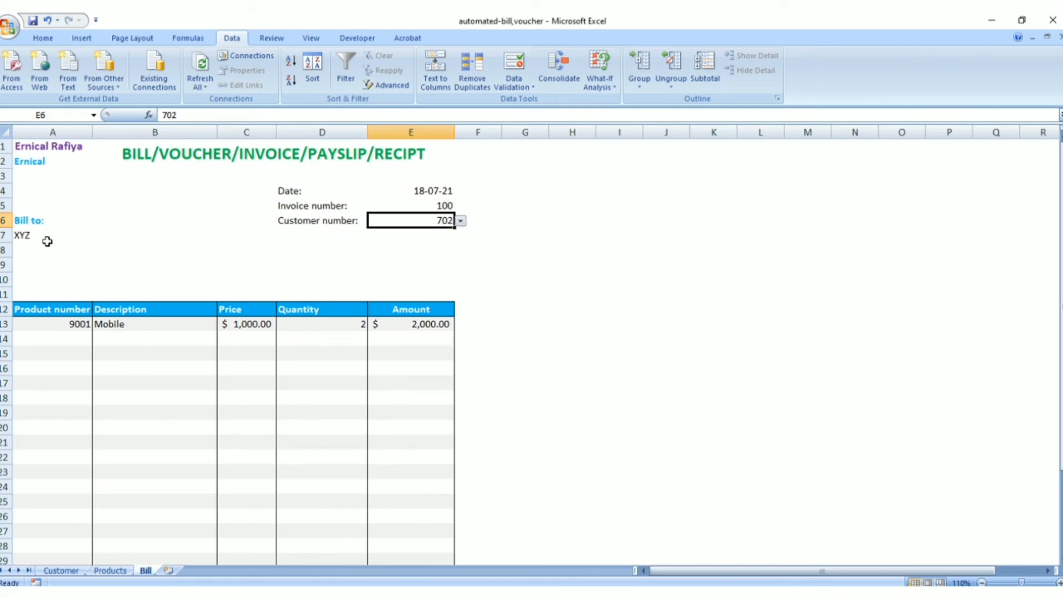
Change the column index of the customer VLOOKUP in Notepad to 3 and copy the whole formula
{"action": "left_click", "coordinate": [25, 247]}
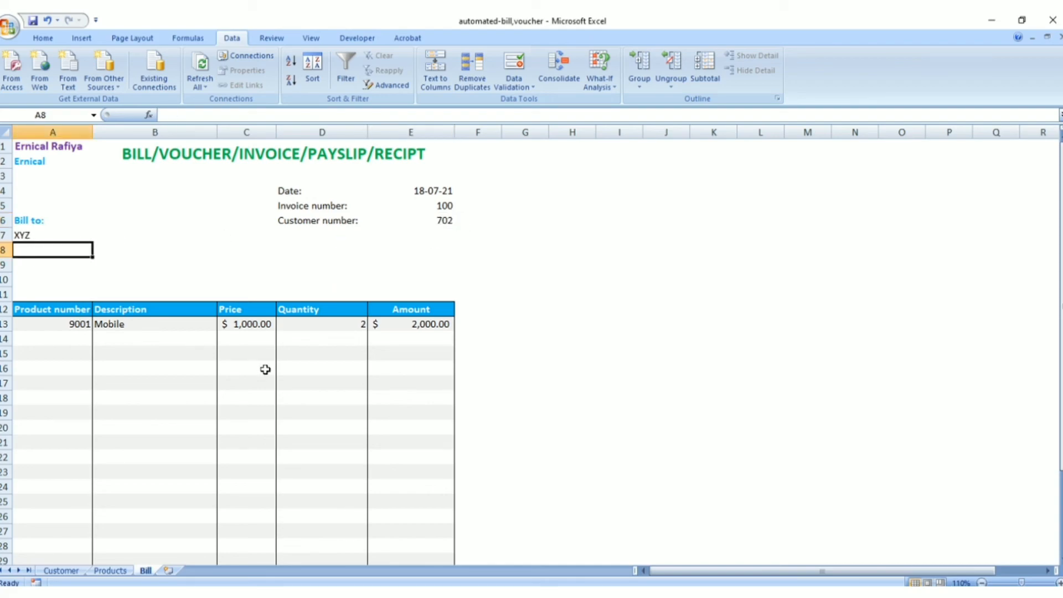
{"action": "mouse_move", "coordinate": [636, 595]}
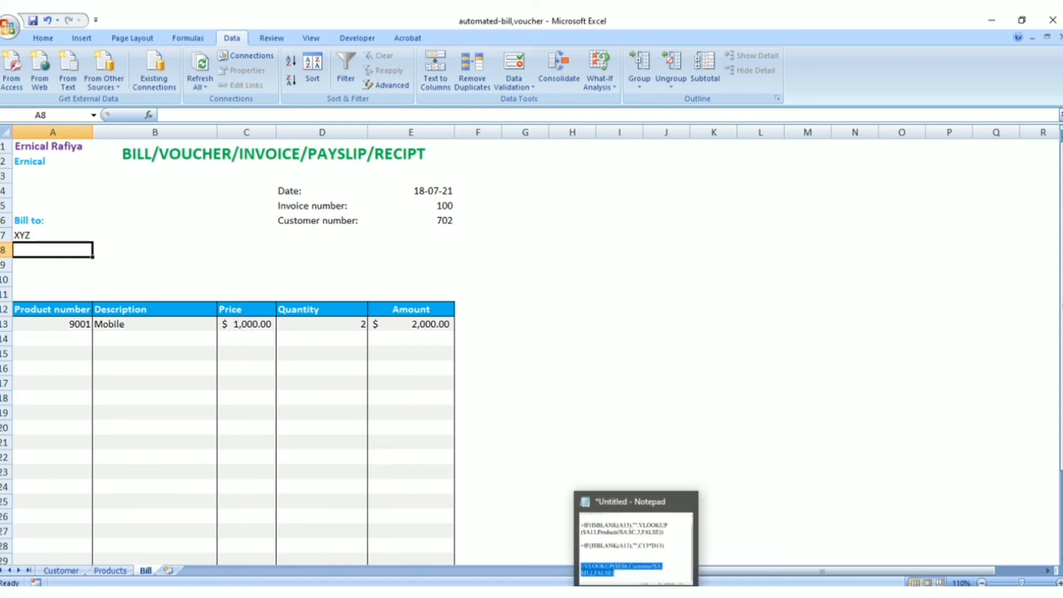
{"action": "left_click", "coordinate": [642, 570]}
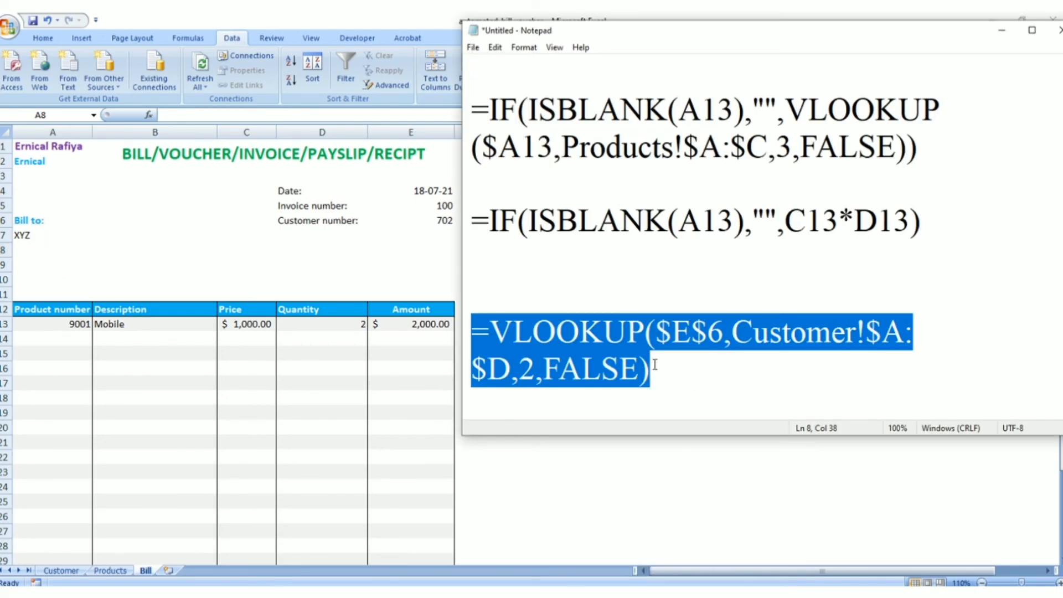
{"action": "left_click", "coordinate": [534, 370]}
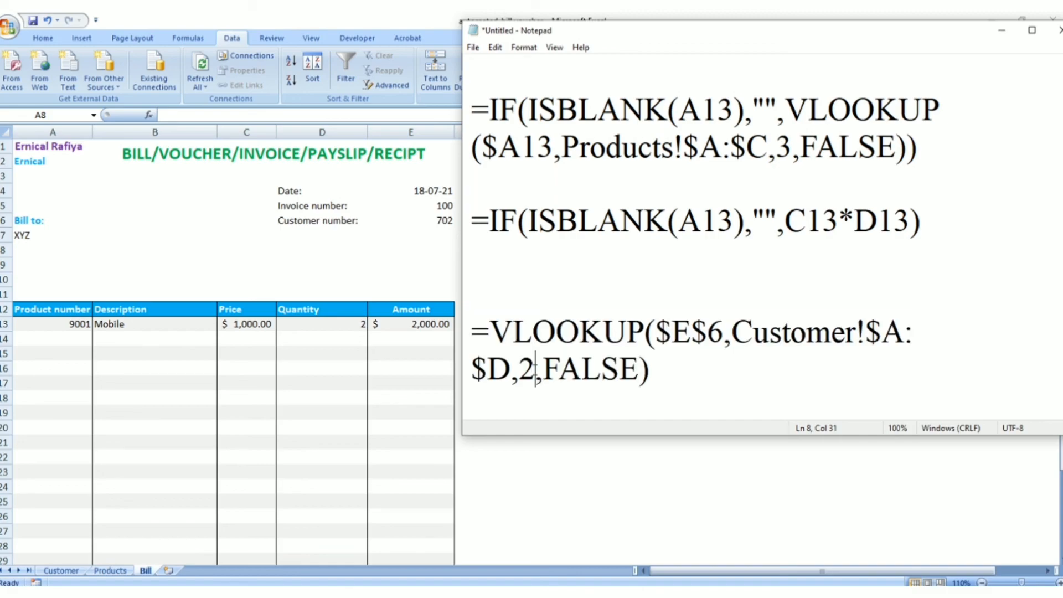
{"action": "type", "text": "3"}
{"action": "left_click_drag", "start_coordinate": [471, 331], "coordinate": [649, 377]}
{"action": "key", "text": "ctrl+c"}
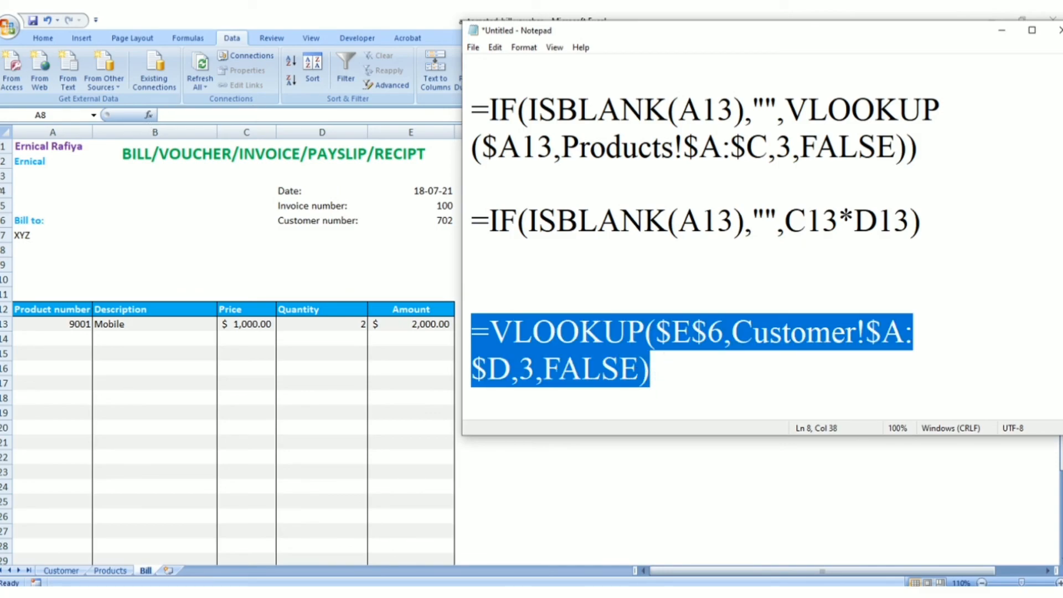
Enter the location lookup =VLOOKUP($E$6,Customer!$A:$D,3,FALSE) in Bill cell A8 and check the formula
{"action": "left_click", "coordinate": [24, 254]}
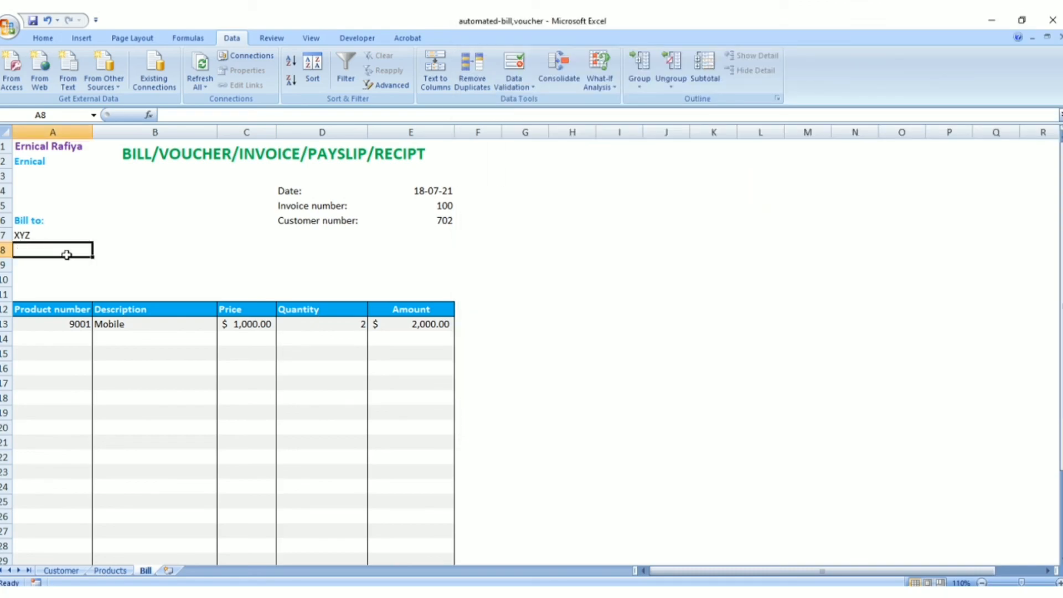
{"action": "key", "text": "ctrl+v"}
{"action": "key", "text": "Return"}
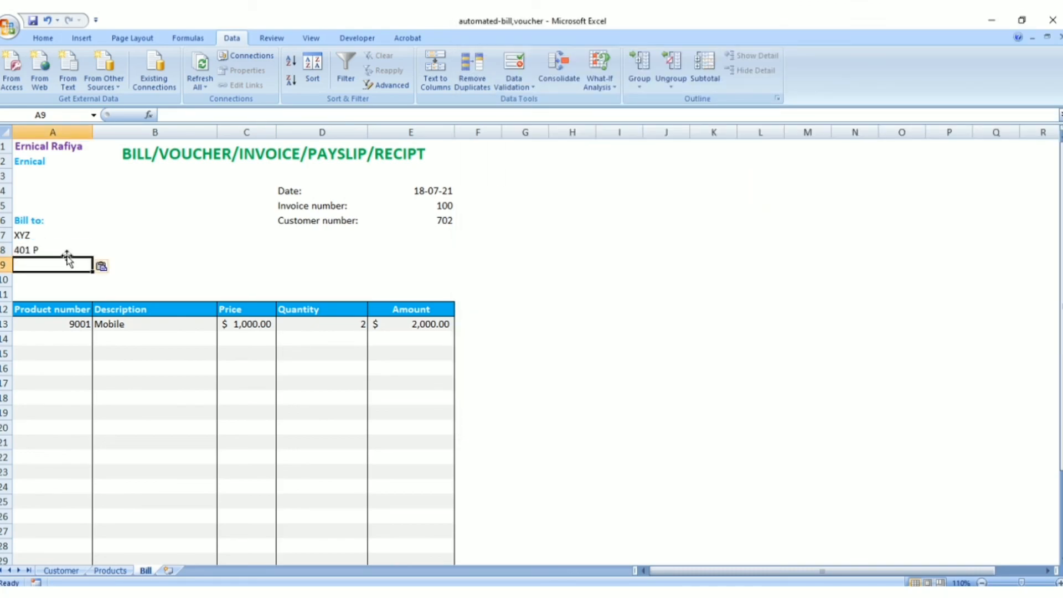
{"action": "left_click", "coordinate": [68, 250]}
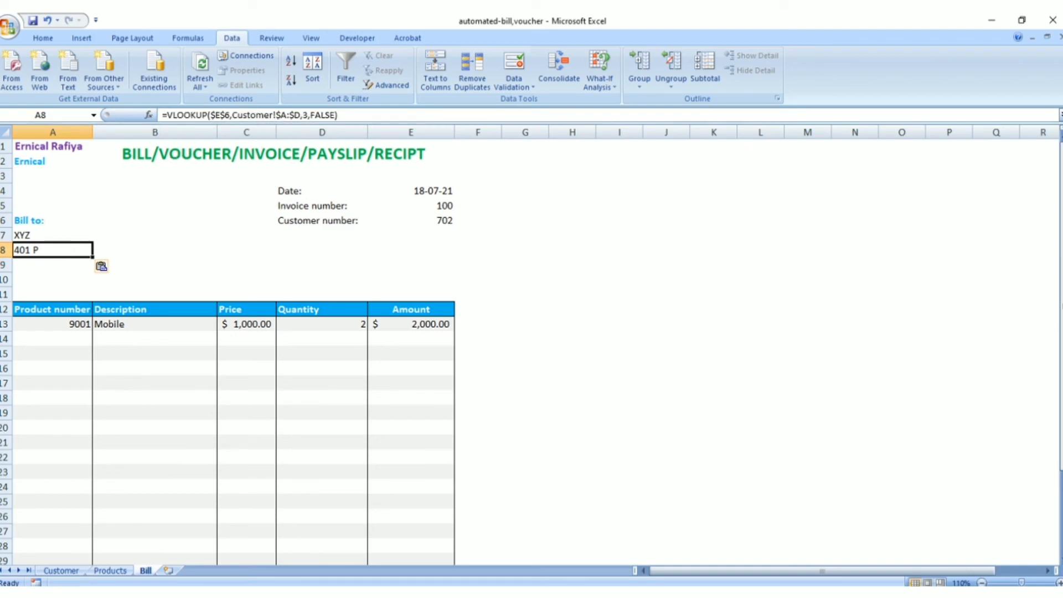
Check the City column on the Customer sheet, set the Notepad VLOOKUP's column index to 4 and copy the formula
{"action": "left_click", "coordinate": [61, 570]}
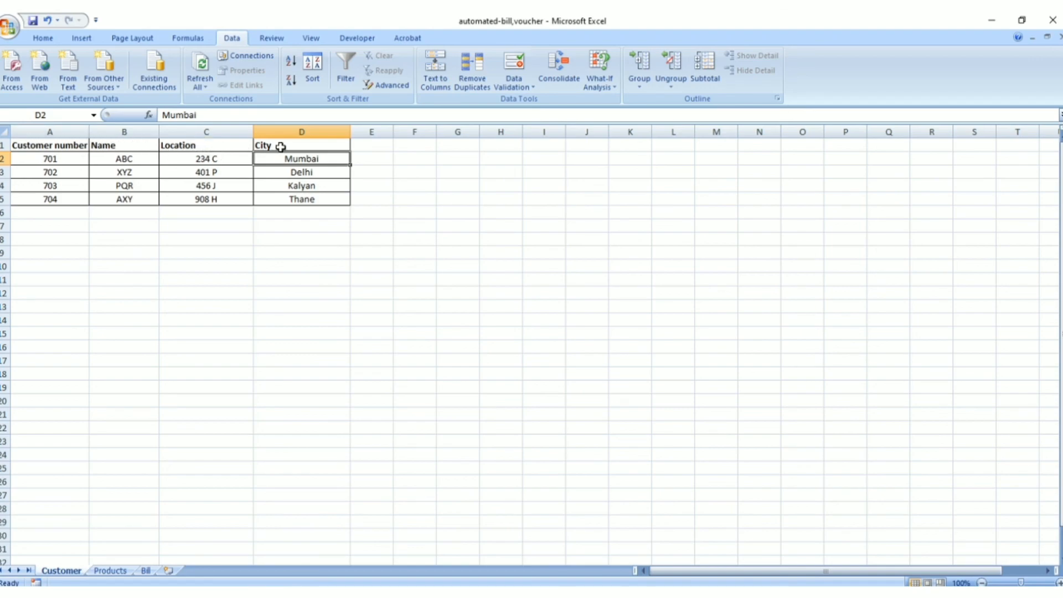
{"action": "left_click", "coordinate": [146, 570]}
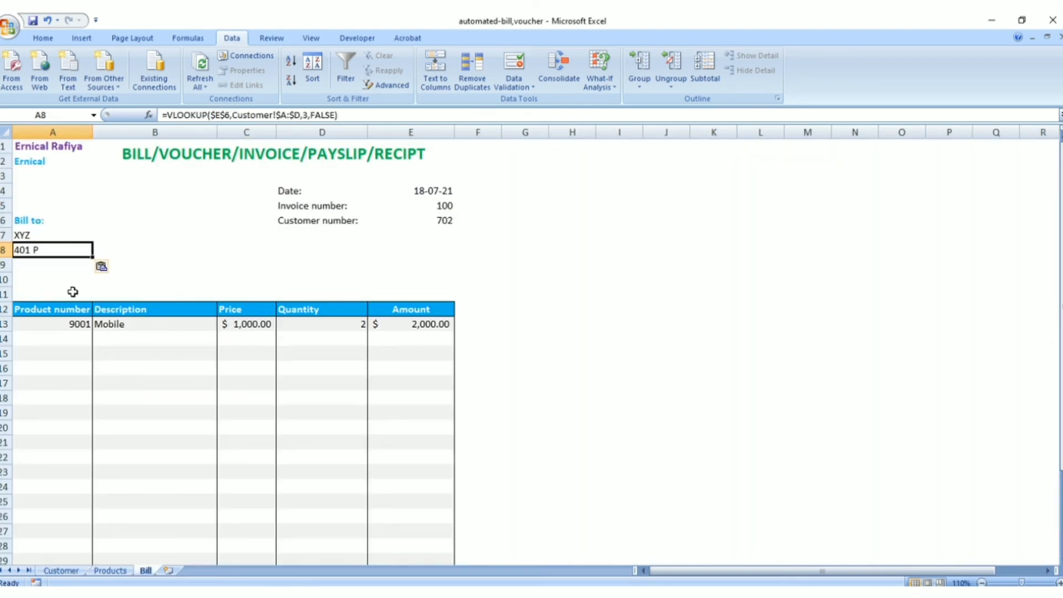
{"action": "key", "text": "alt+Tab"}
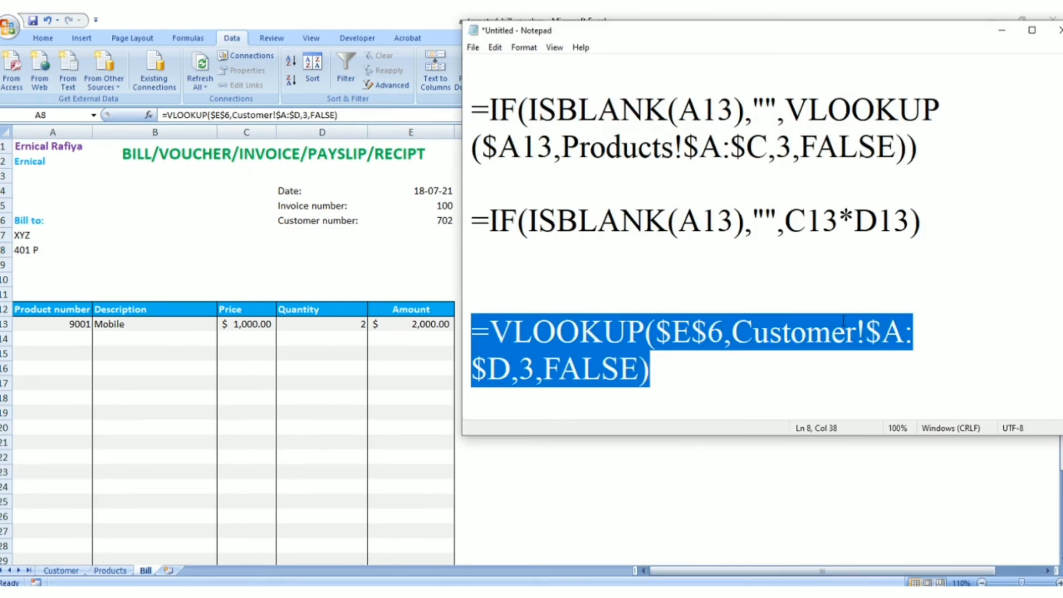
{"action": "left_click", "coordinate": [540, 367]}
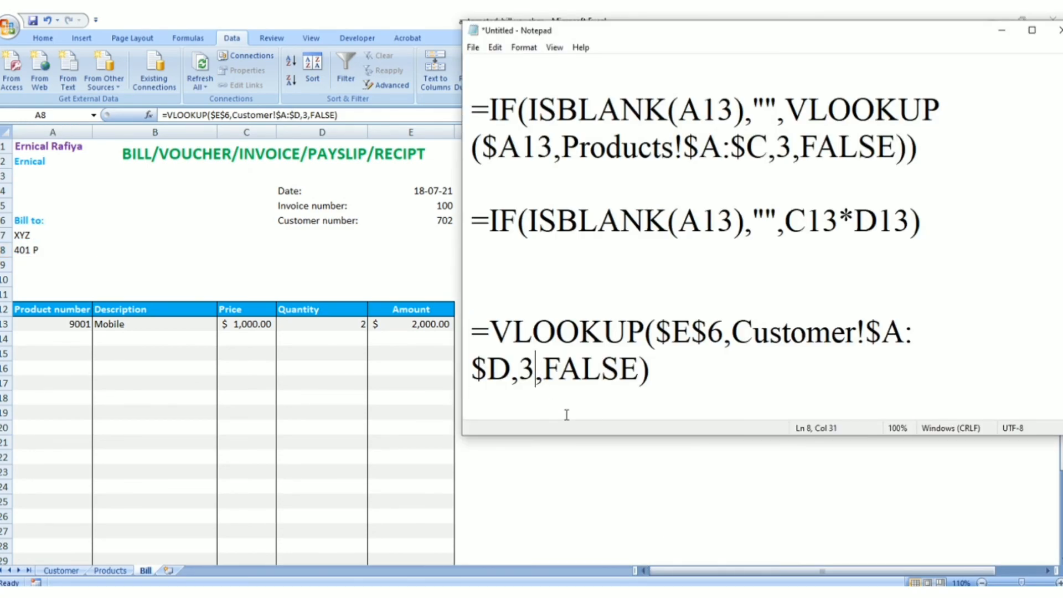
{"action": "key", "text": "BackSpace"}
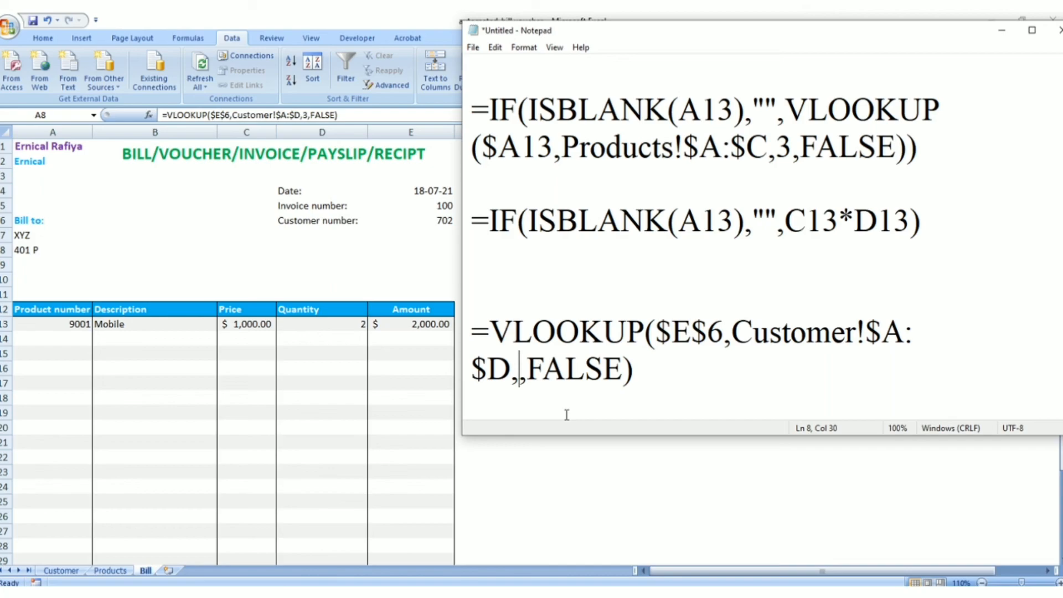
{"action": "type", "text": "4"}
{"action": "left_click_drag", "start_coordinate": [468, 334], "coordinate": [677, 386]}
{"action": "key", "text": "ctrl+c"}
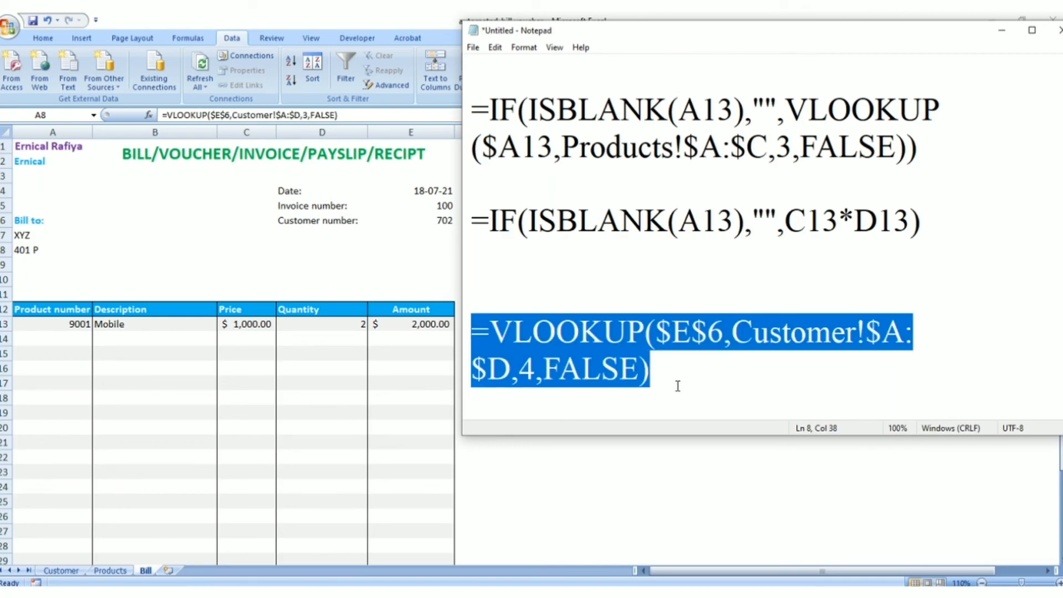
Enter the city lookup =VLOOKUP($E$6,Customer!$A:$D,4,FALSE) in Bill cell A9
{"action": "left_click", "coordinate": [29, 262]}
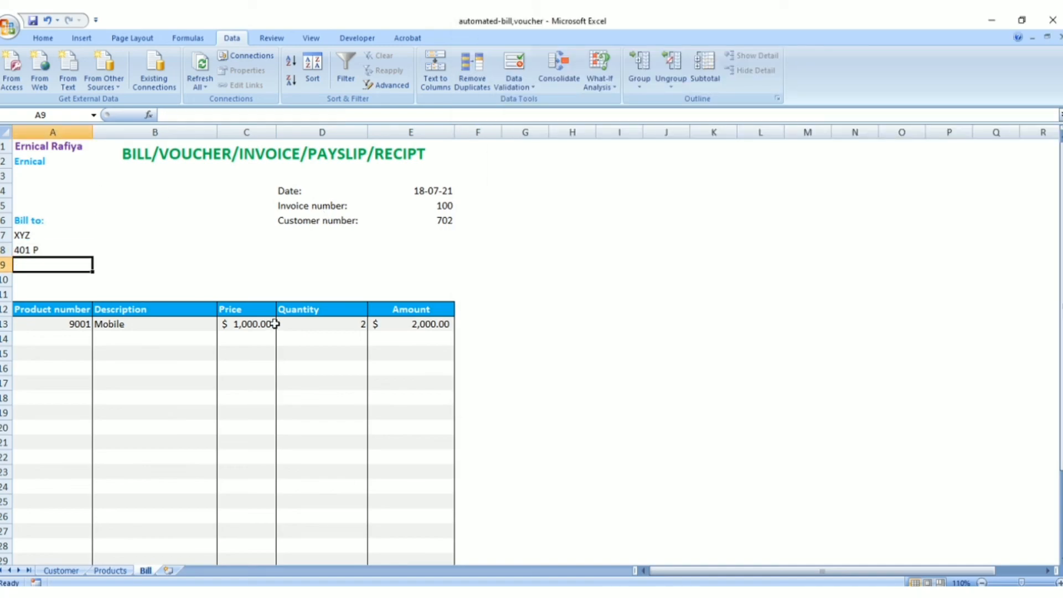
{"action": "key", "text": "ctrl+v"}
{"action": "key", "text": "Return"}
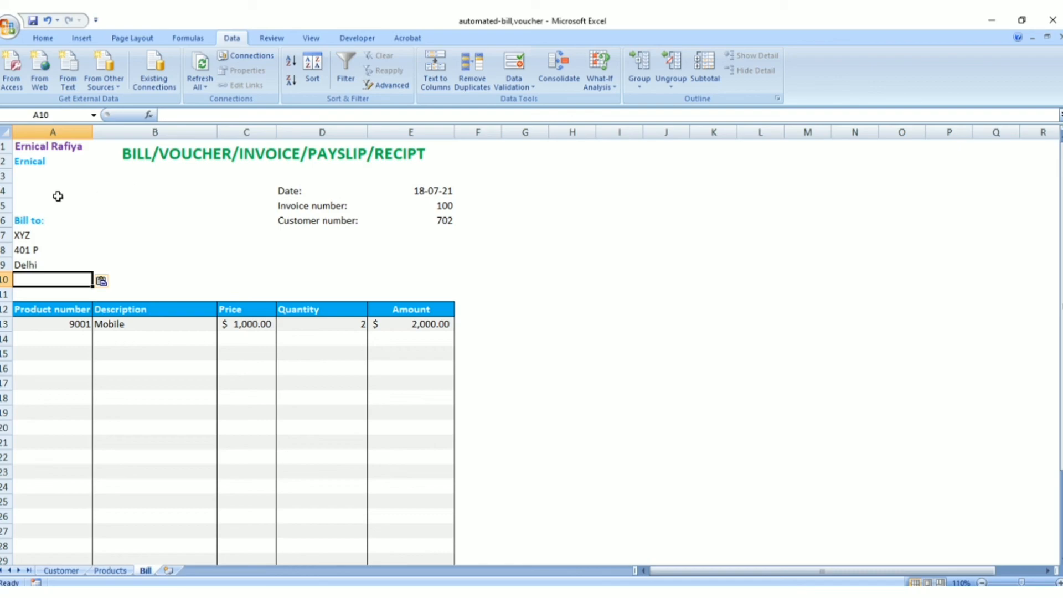
Review the Bill sheet's header: the name lookup in A7, the seller details, the title, the date formula and the invoice number
{"action": "left_click", "coordinate": [47, 234]}
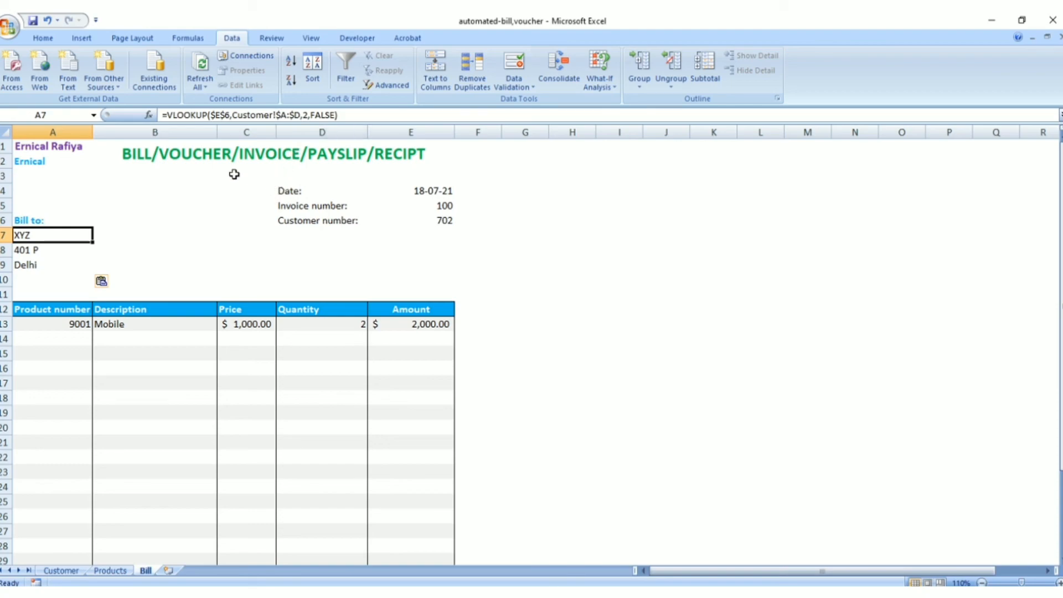
{"action": "left_click_drag", "start_coordinate": [27, 148], "coordinate": [84, 171]}
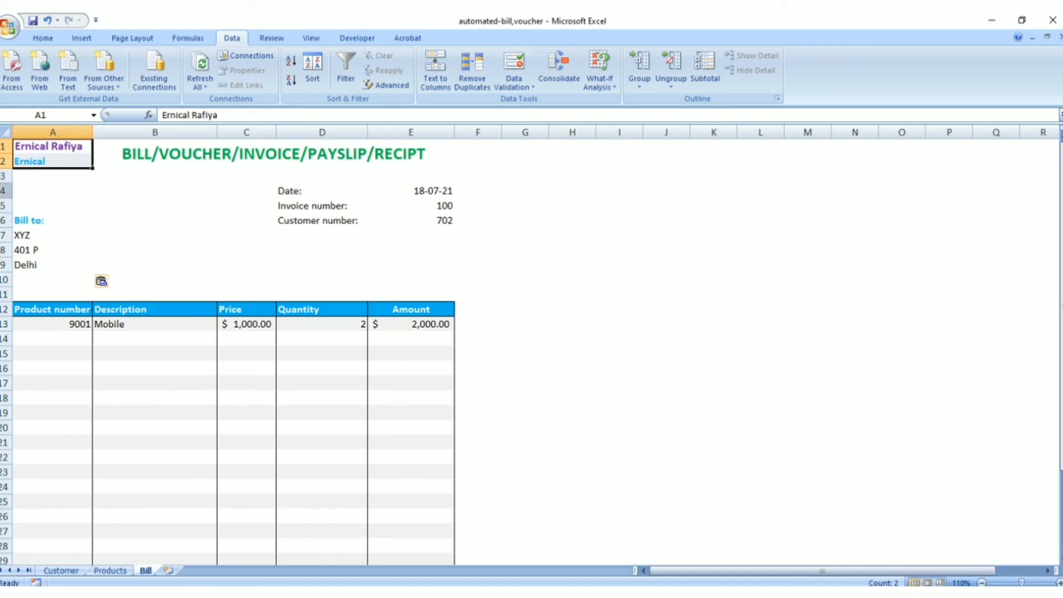
{"action": "left_click", "coordinate": [229, 150]}
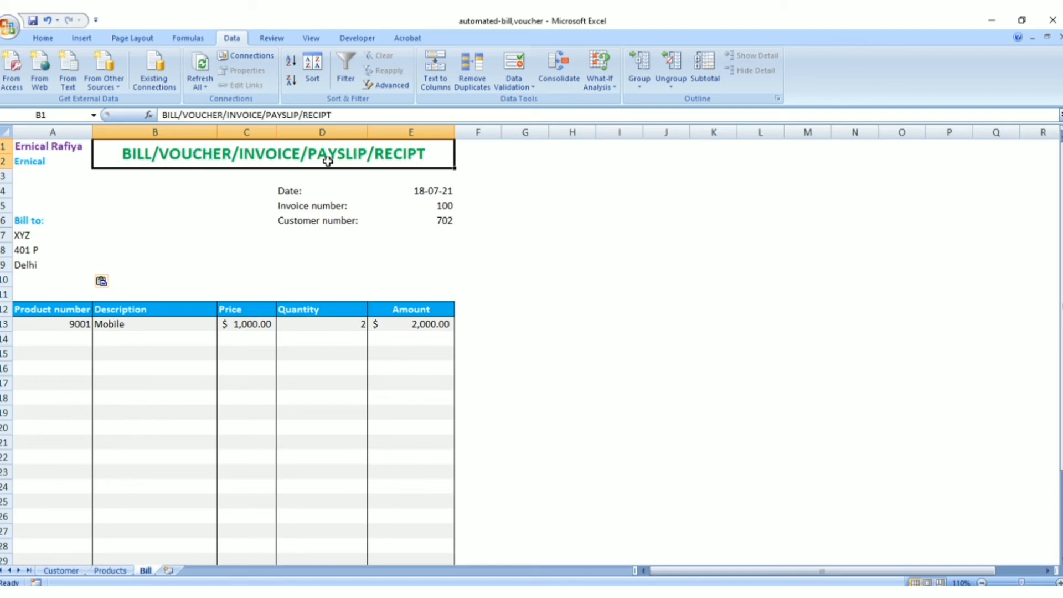
{"action": "left_click", "coordinate": [330, 194]}
{"action": "left_click", "coordinate": [434, 191]}
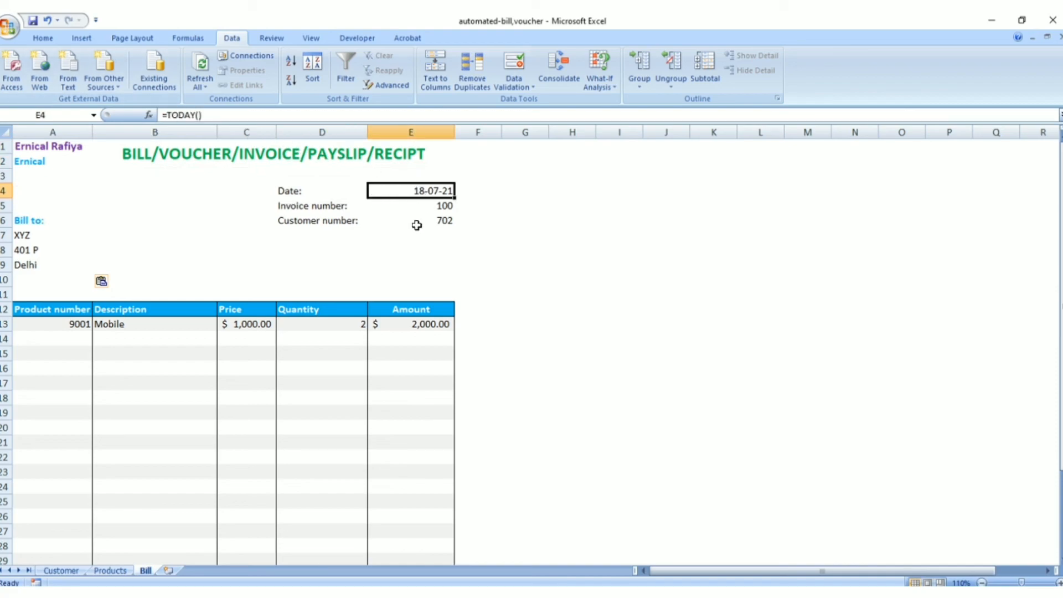
{"action": "left_click", "coordinate": [312, 207]}
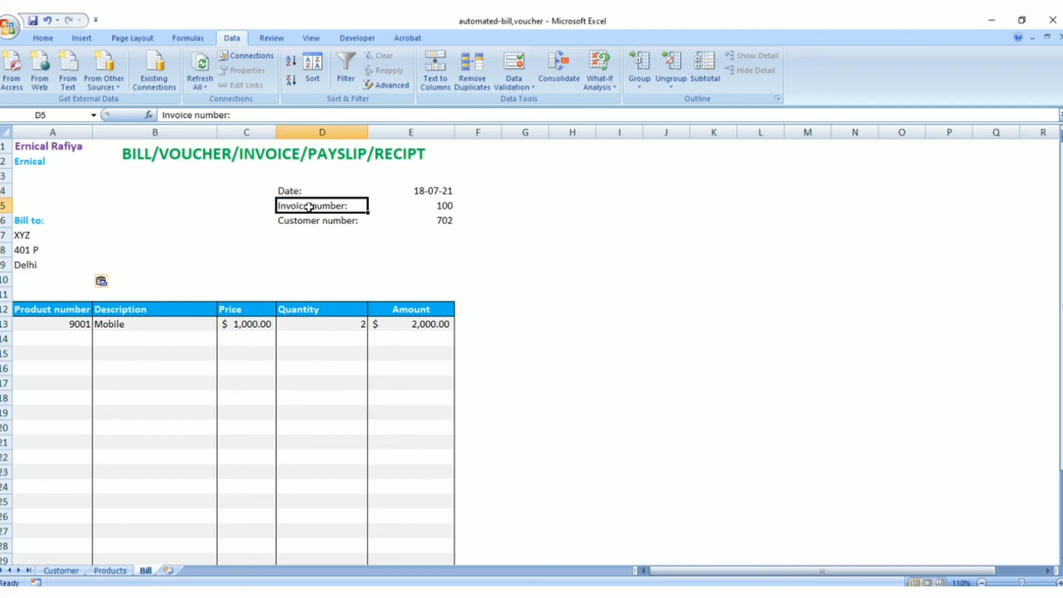
{"action": "left_click", "coordinate": [452, 209]}
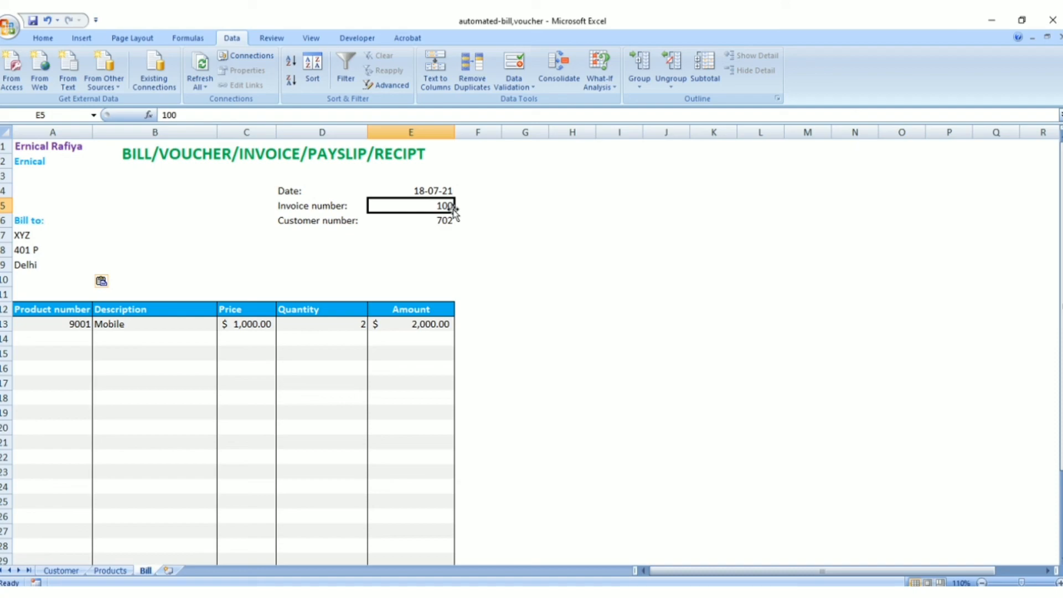
Check the list validation of Bill cell E6 against the Customer number column on the Customer sheet
{"action": "left_click", "coordinate": [400, 220]}
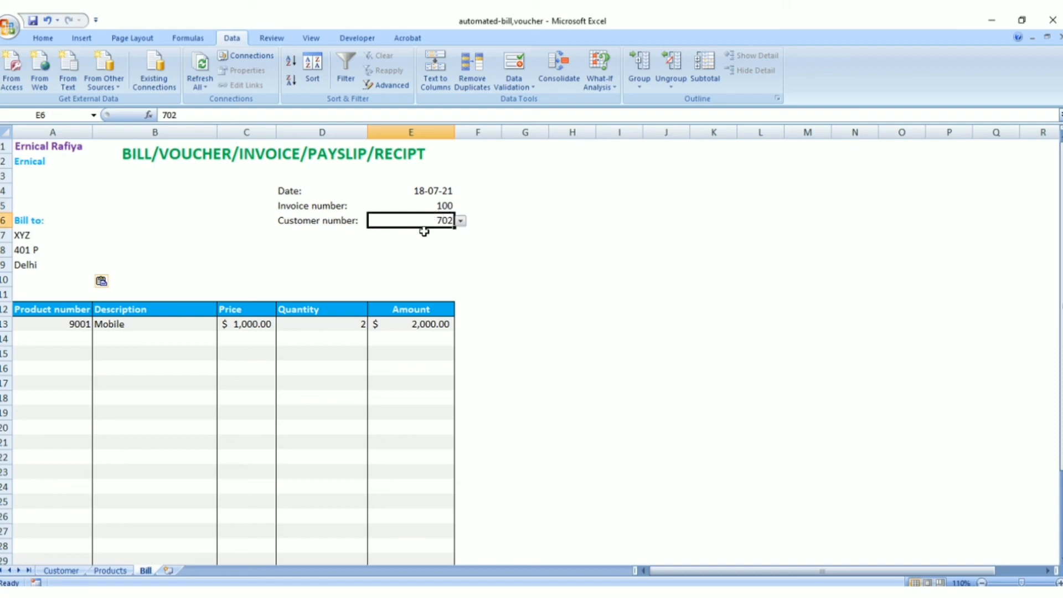
{"action": "left_click", "coordinate": [513, 87]}
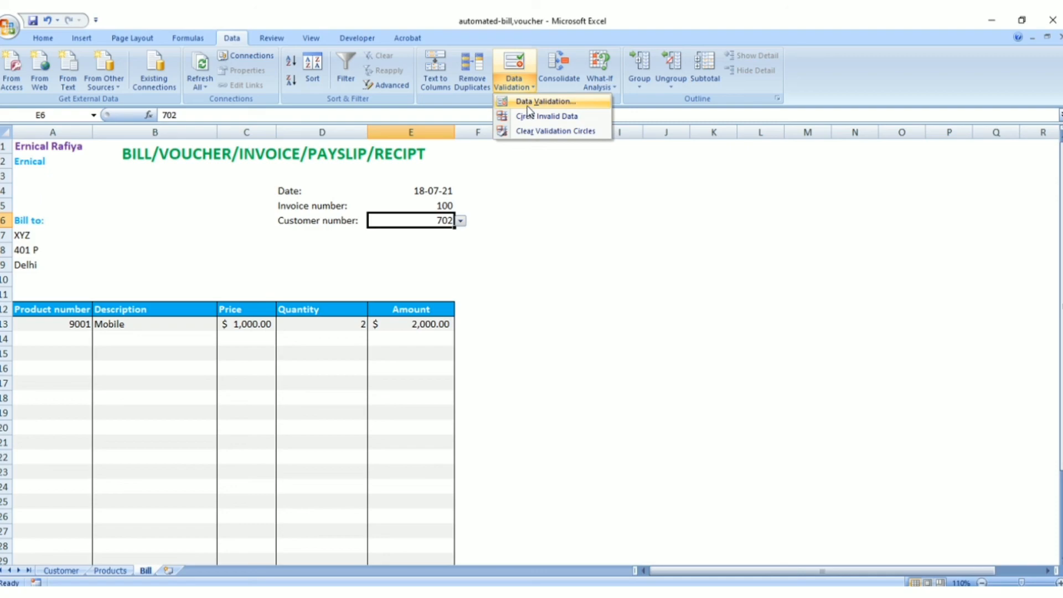
{"action": "left_click", "coordinate": [529, 104]}
{"action": "left_click_drag", "start_coordinate": [534, 210], "coordinate": [633, 201]}
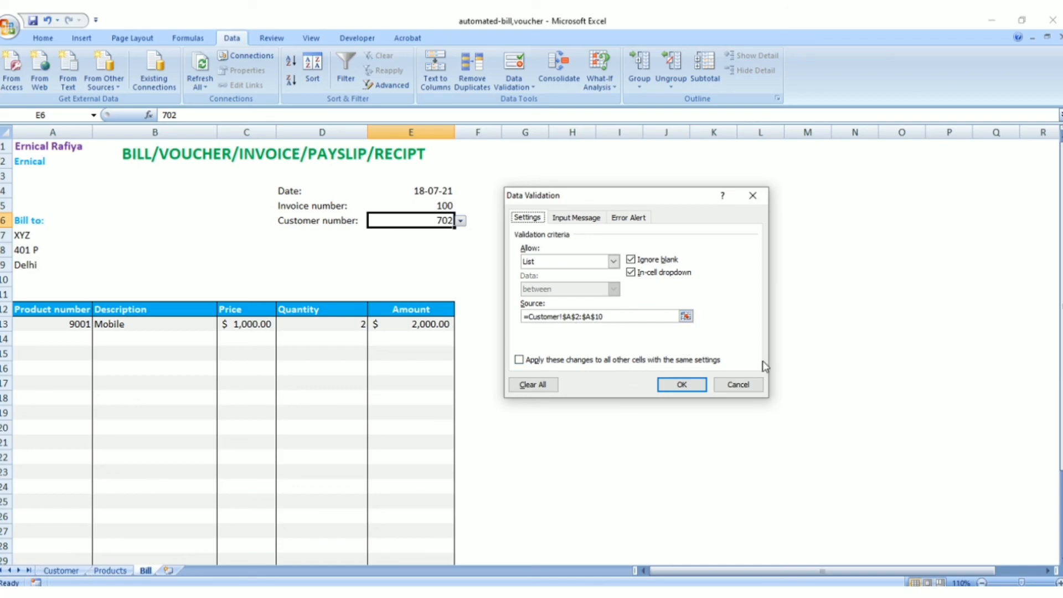
{"action": "left_click", "coordinate": [738, 384]}
{"action": "left_click", "coordinate": [78, 571]}
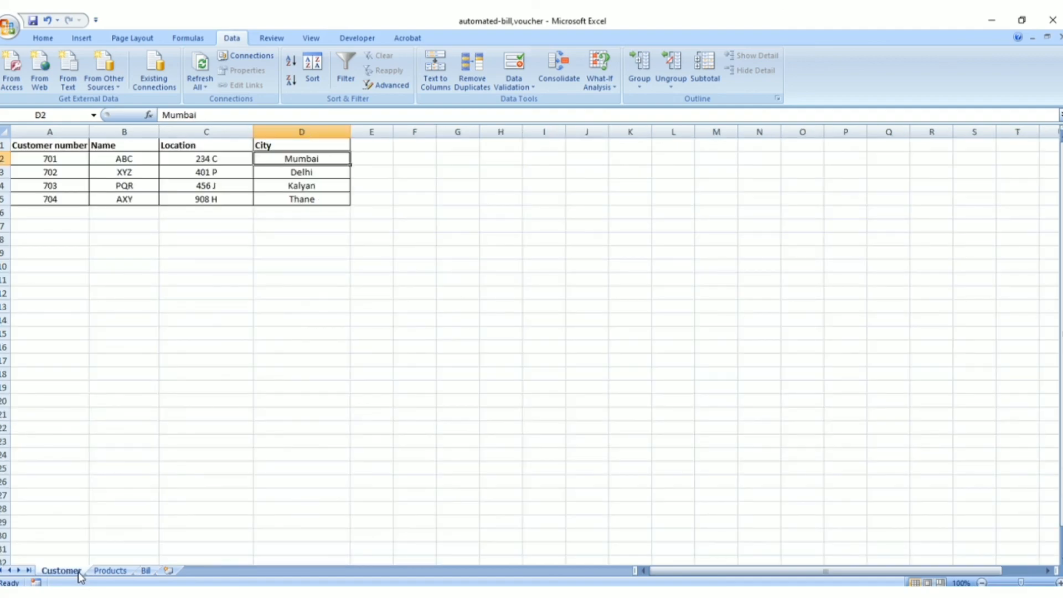
{"action": "left_click", "coordinate": [71, 145]}
{"action": "left_click", "coordinate": [67, 158]}
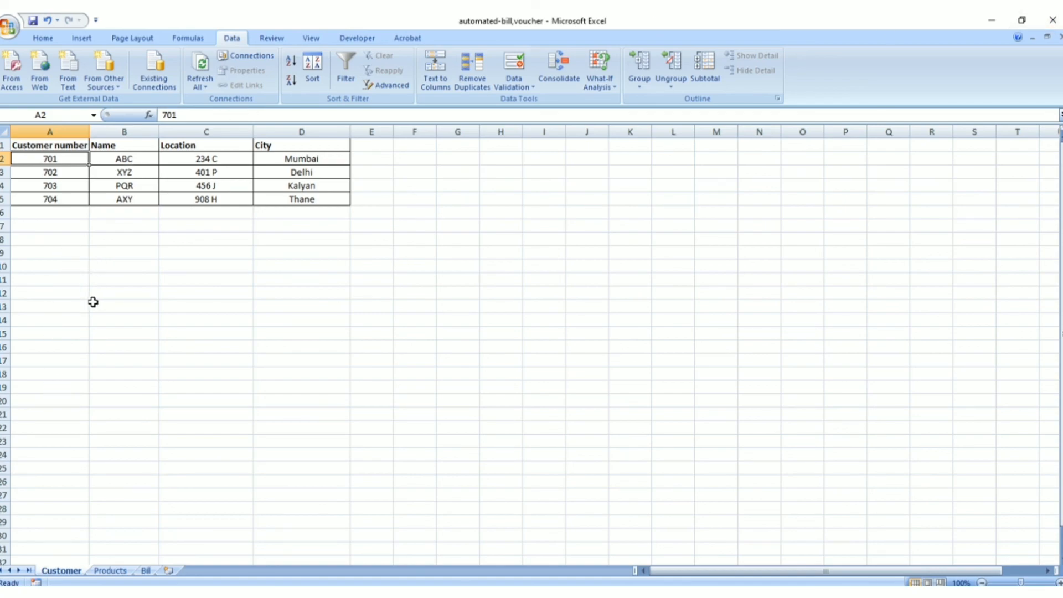
{"action": "left_click", "coordinate": [145, 570]}
{"action": "left_click", "coordinate": [461, 221]}
{"action": "left_click", "coordinate": [462, 222]}
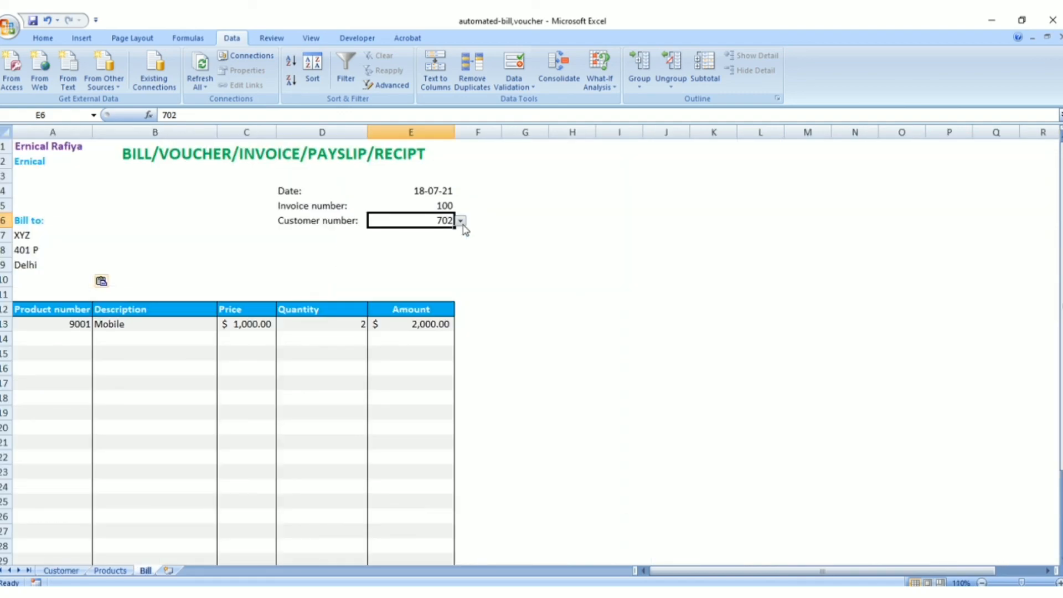
Review the name, location and city lookups in Bill cells A7 to A9 against cell E6 and the Customer sheet
{"action": "left_click", "coordinate": [37, 234]}
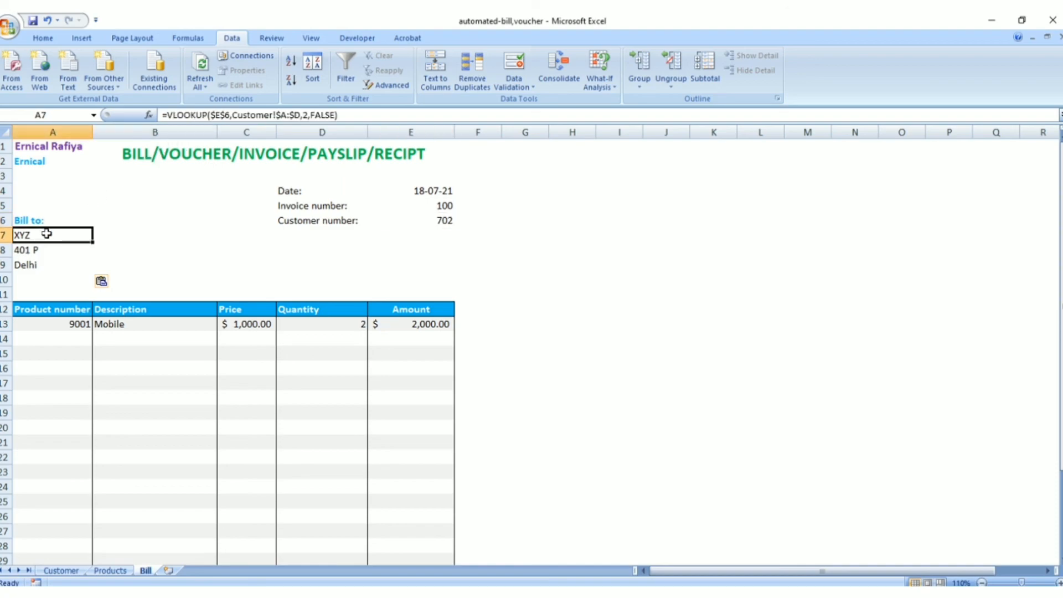
{"action": "left_click", "coordinate": [445, 222]}
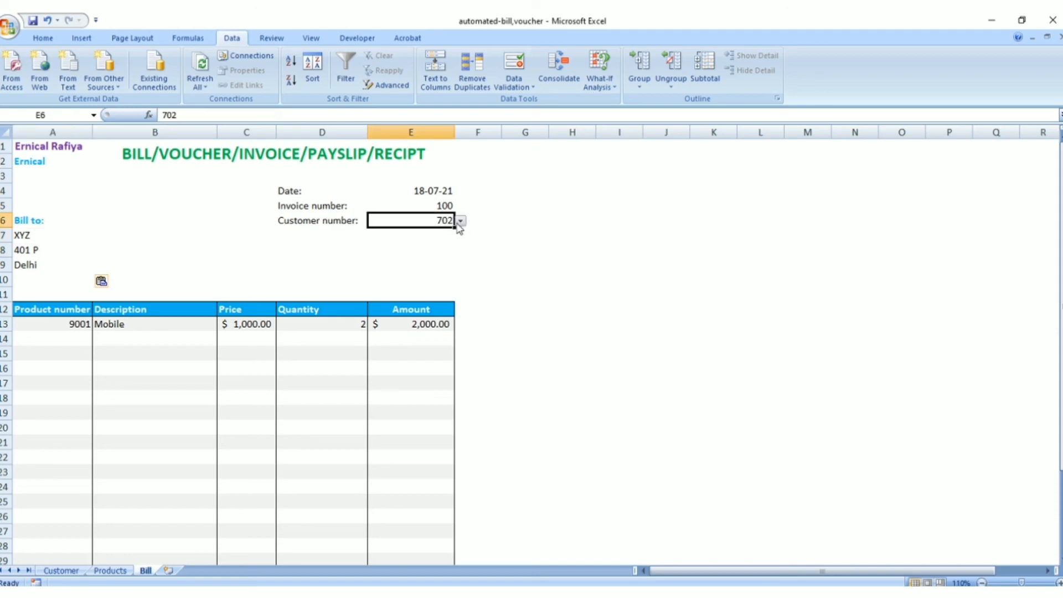
{"action": "left_click", "coordinate": [36, 235]}
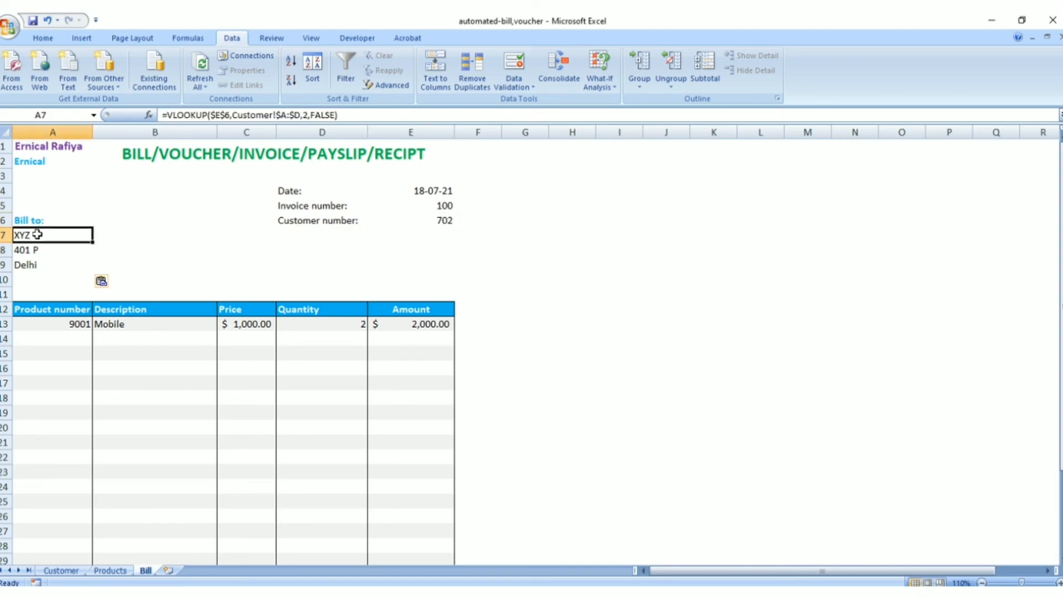
{"action": "left_click", "coordinate": [37, 249]}
{"action": "left_click", "coordinate": [38, 266]}
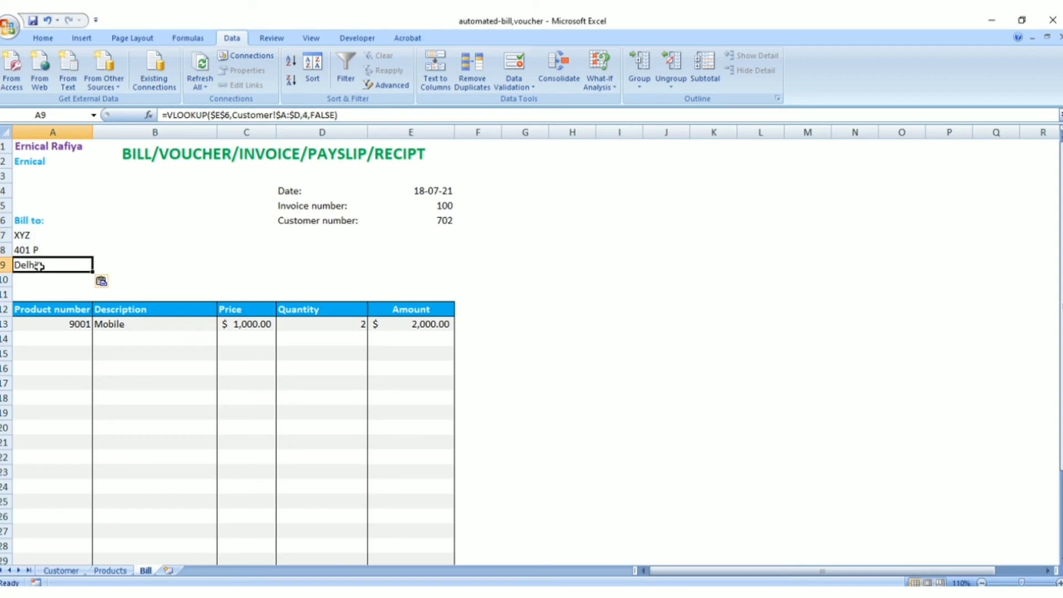
{"action": "left_click", "coordinate": [61, 570]}
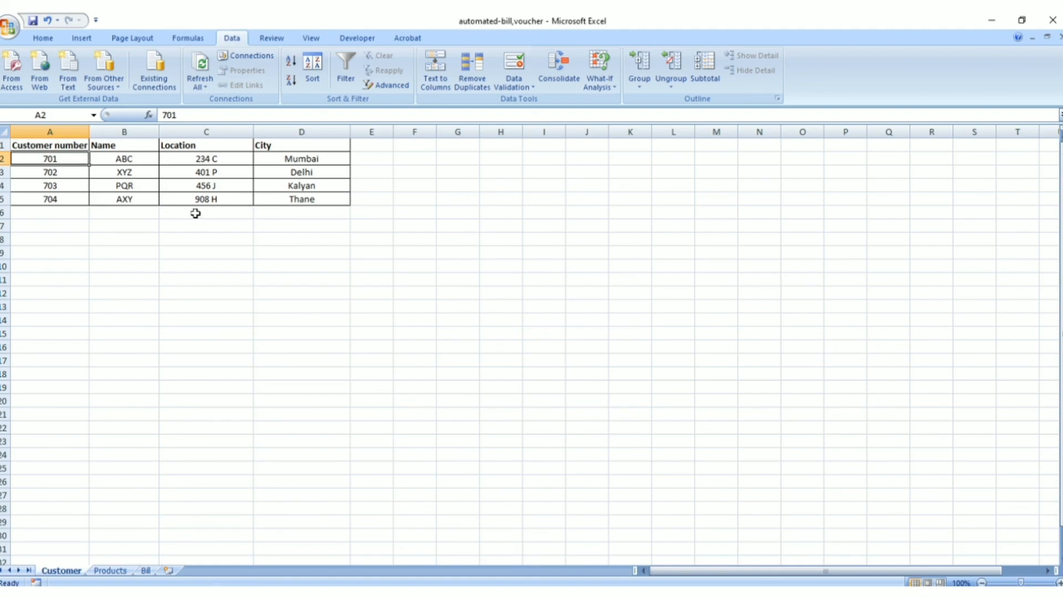
{"action": "left_click", "coordinate": [145, 571]}
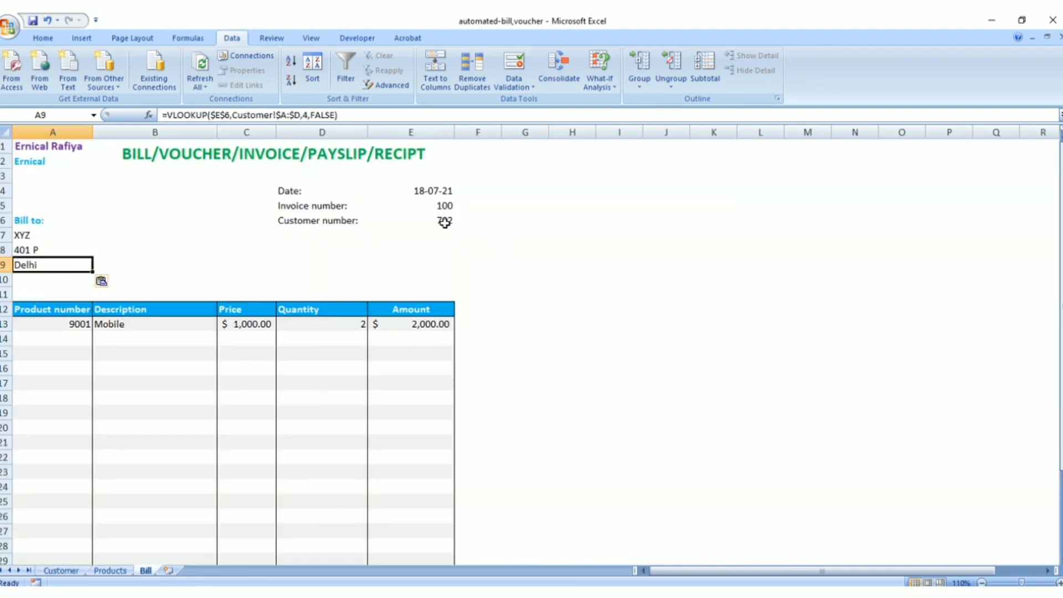
Compare the table range in the name lookup in Bill cell A7 with the columns of the Customer sheet
{"action": "left_click", "coordinate": [54, 236]}
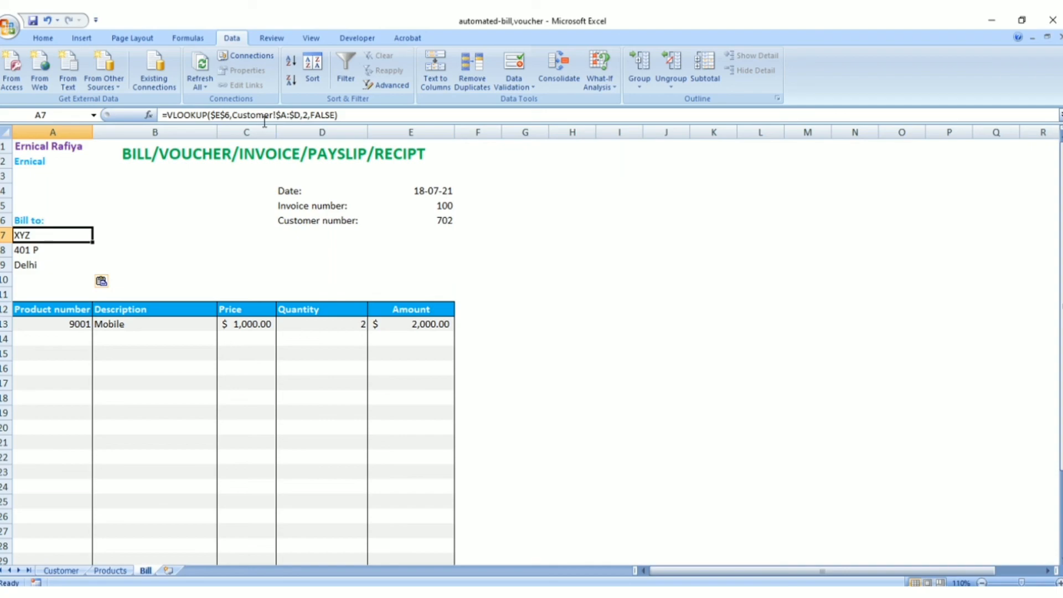
{"action": "left_click", "coordinate": [61, 570]}
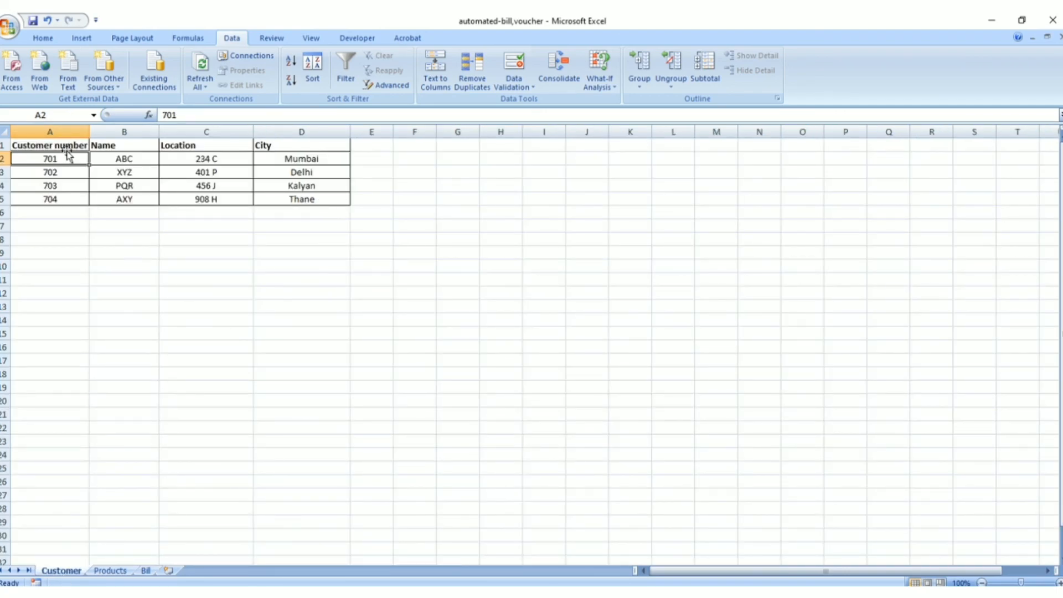
{"action": "left_click", "coordinate": [278, 161]}
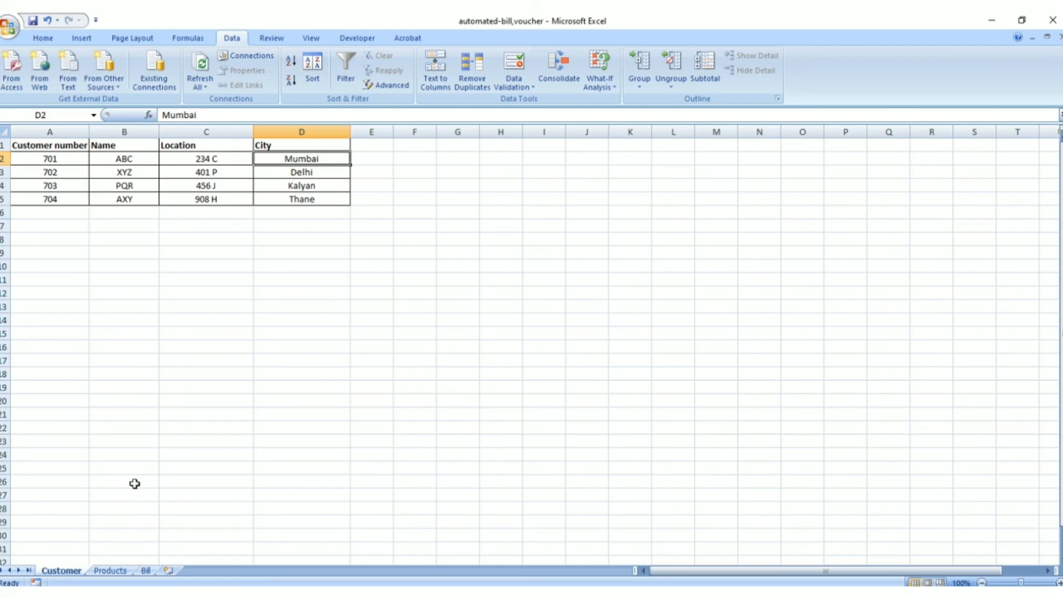
{"action": "left_click", "coordinate": [145, 570]}
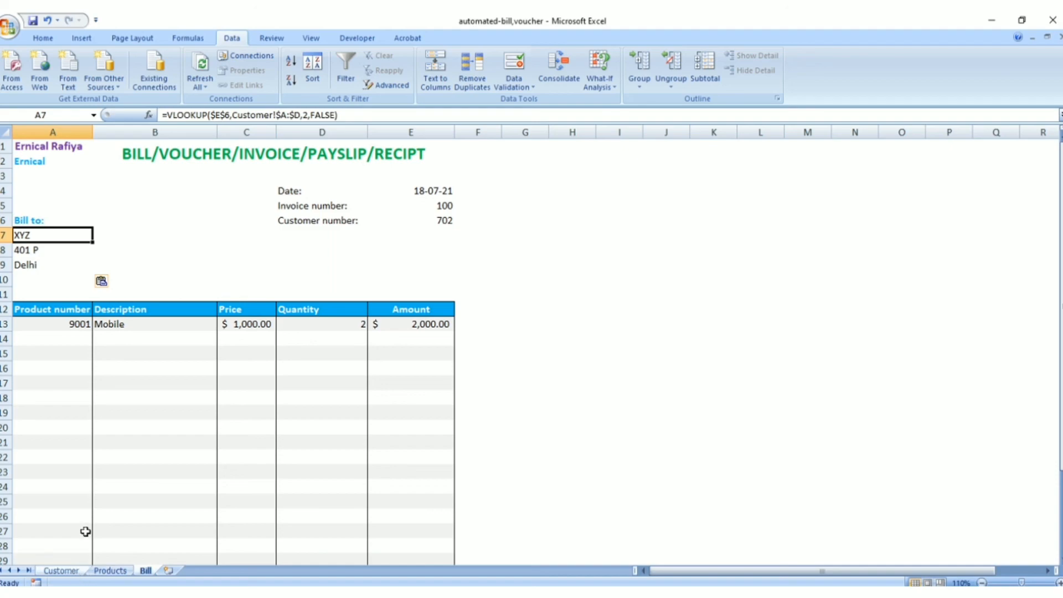
{"action": "left_click", "coordinate": [61, 570]}
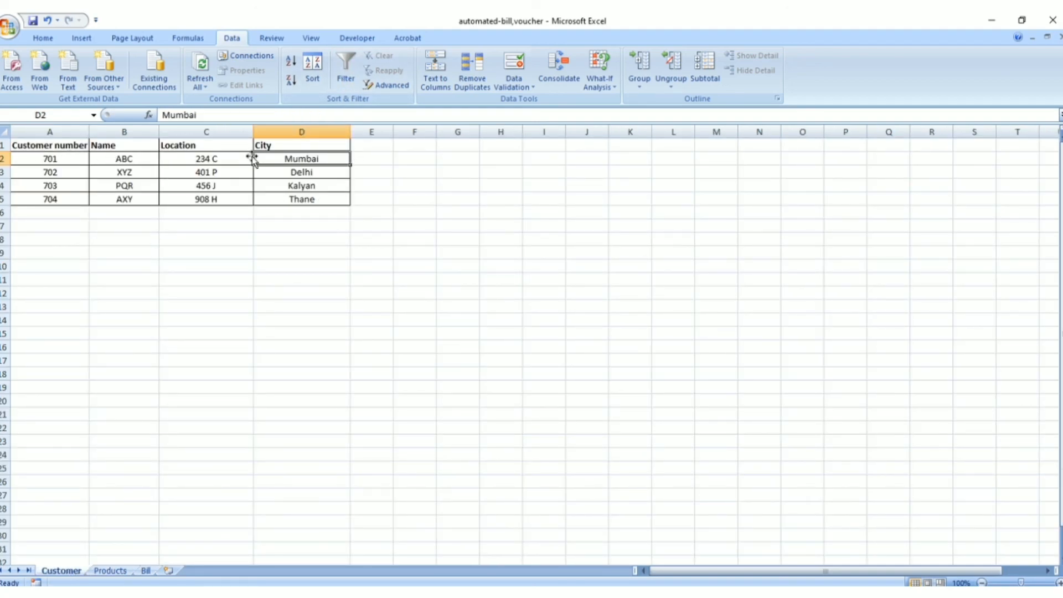
{"action": "left_click", "coordinate": [146, 570]}
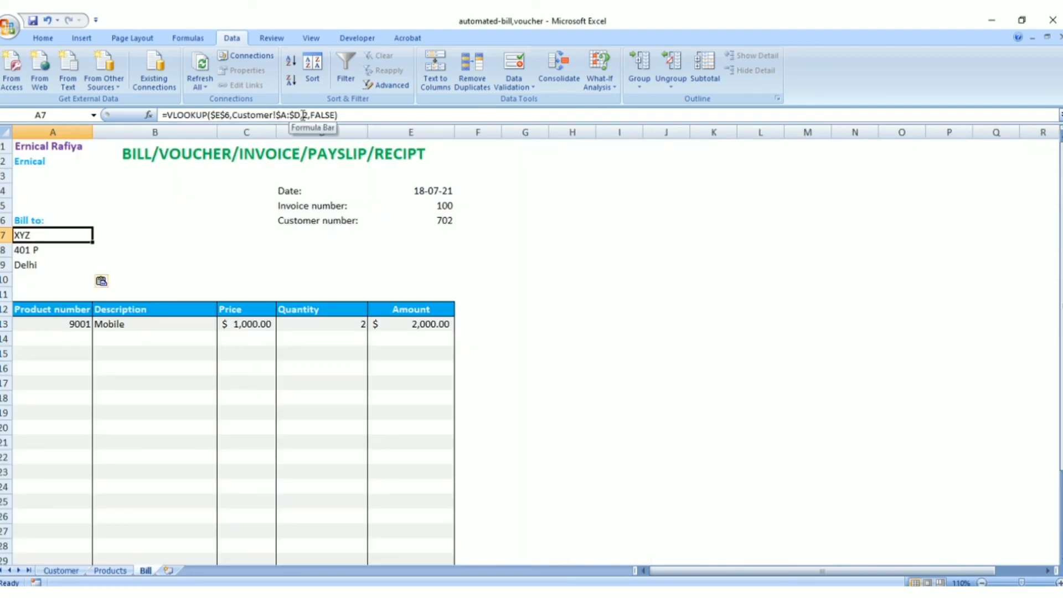
Inspect the column index argument in the A7 and A8 lookups and in the Notepad copy of the customer VLOOKUP
{"action": "left_click", "coordinate": [303, 114]}
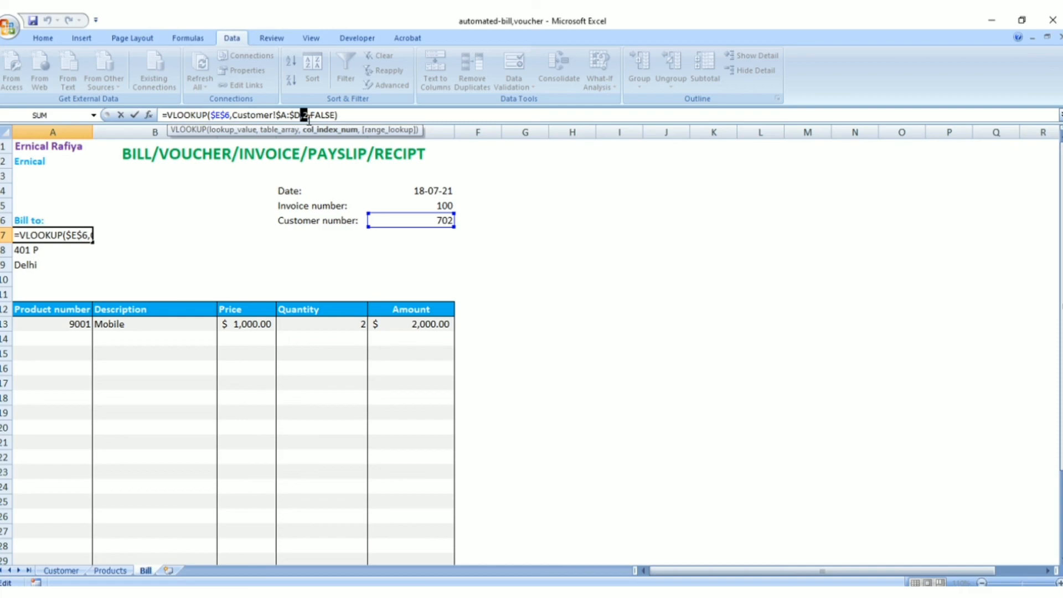
{"action": "type", "text": "3"}
{"action": "key", "text": "Return"}
{"action": "key", "text": "alt+Tab"}
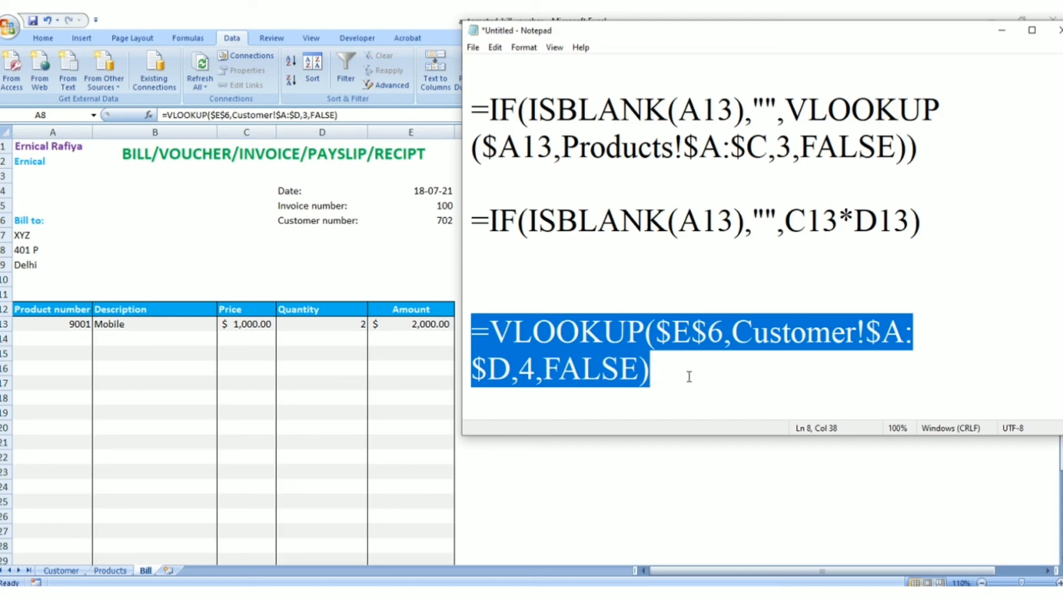
{"action": "left_click", "coordinate": [643, 369]}
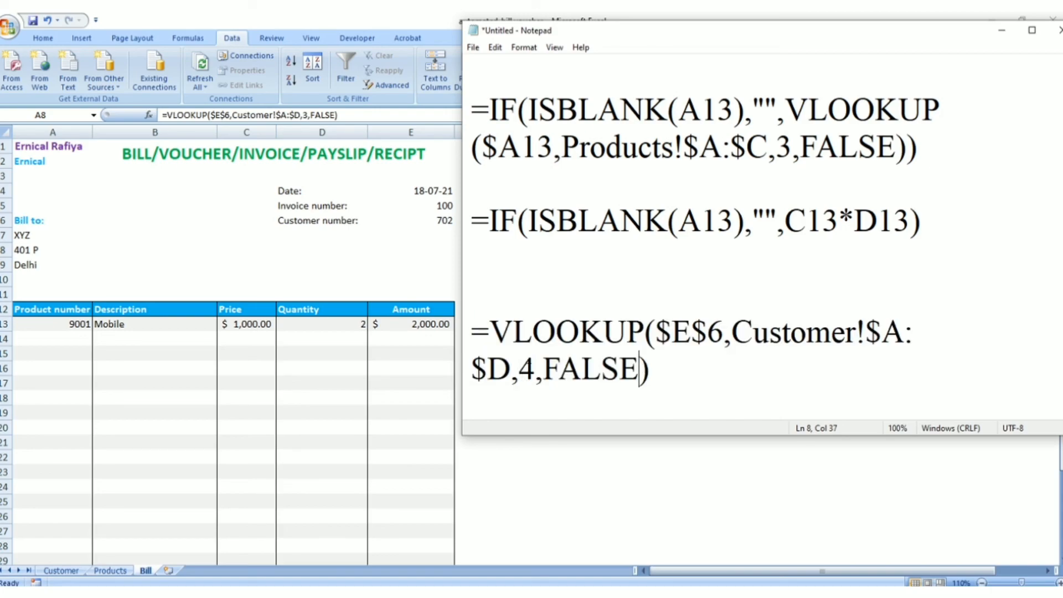
{"action": "left_click_drag", "start_coordinate": [519, 369], "coordinate": [529, 368]}
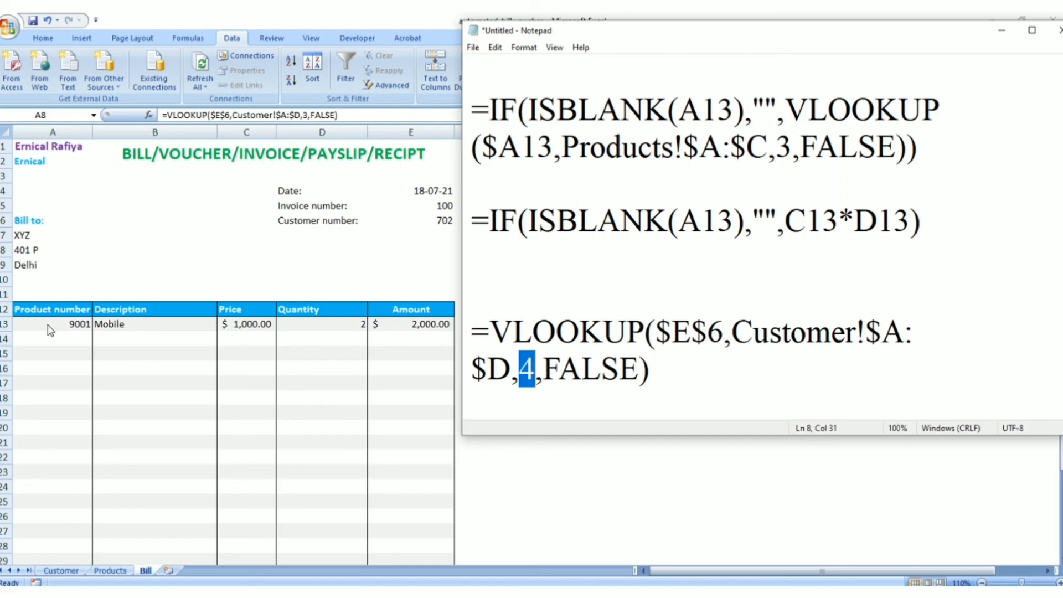
{"action": "left_click", "coordinate": [1001, 30]}
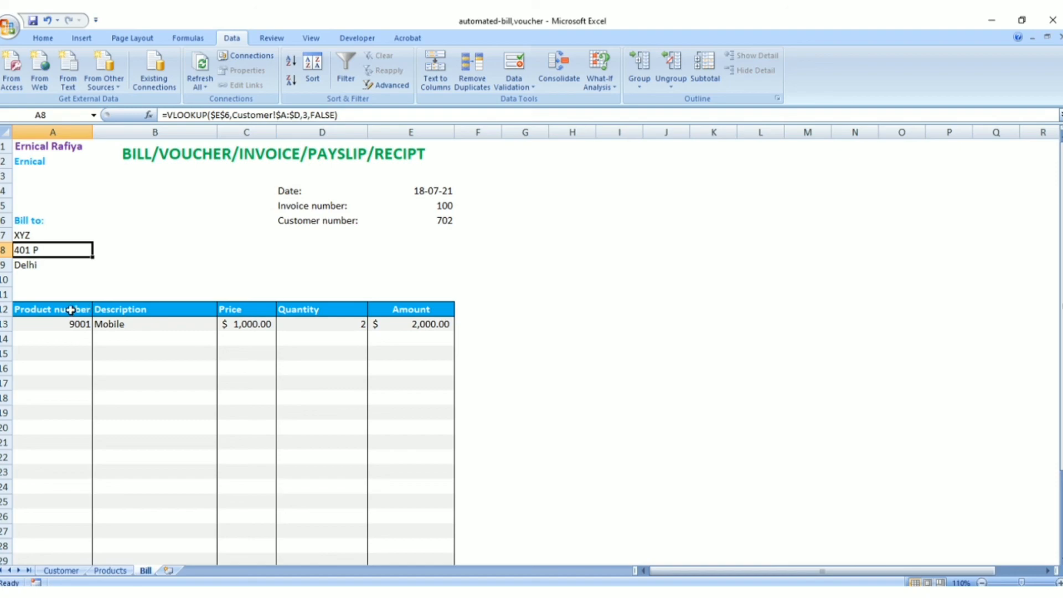
Check the list validation of Bill cell A13 against the Product number column on the Products sheet
{"action": "left_click", "coordinate": [63, 325]}
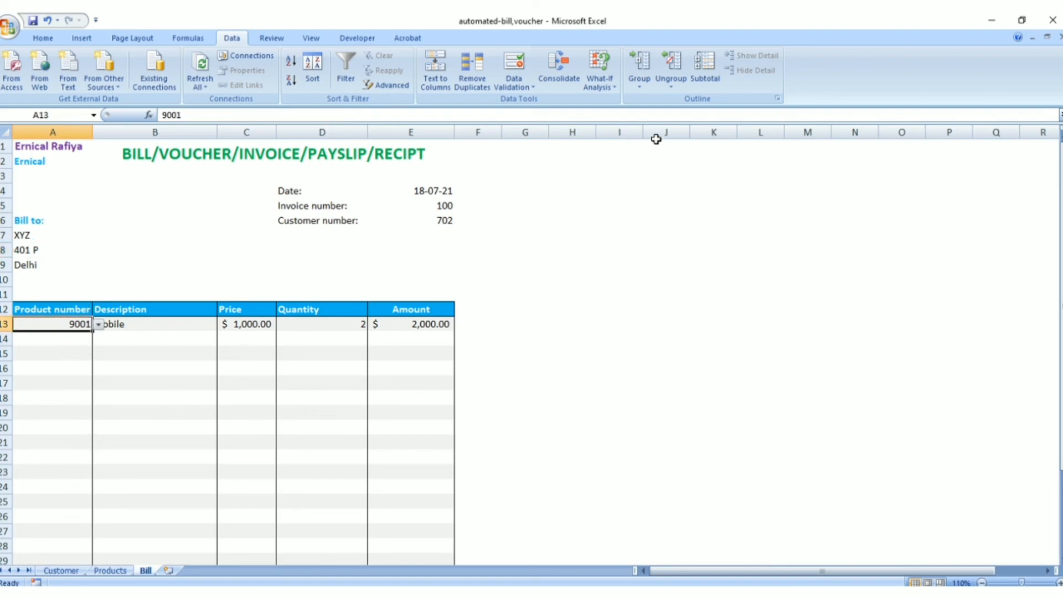
{"action": "left_click", "coordinate": [530, 87]}
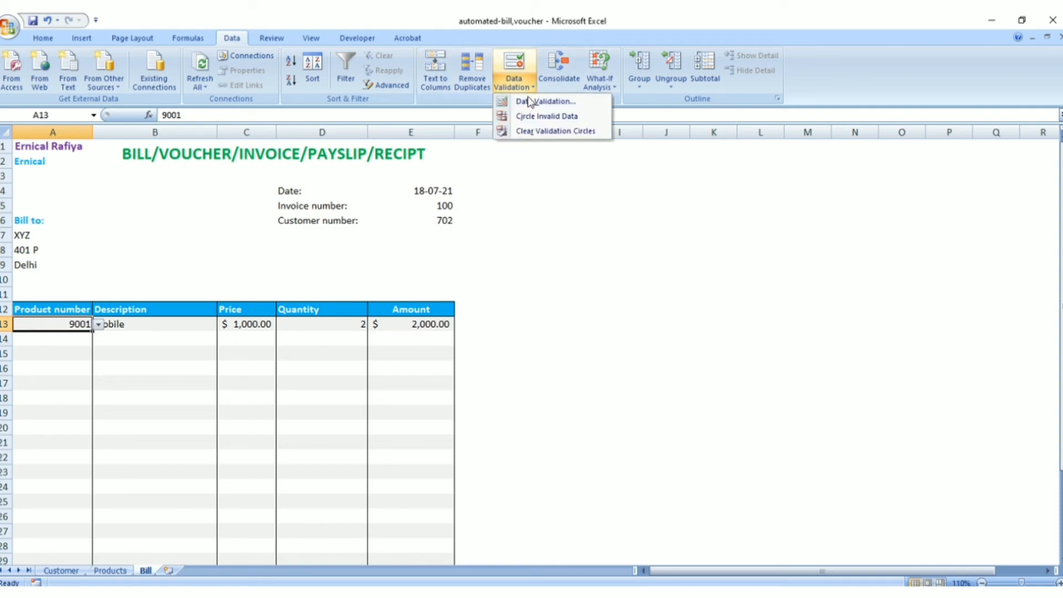
{"action": "left_click", "coordinate": [526, 101]}
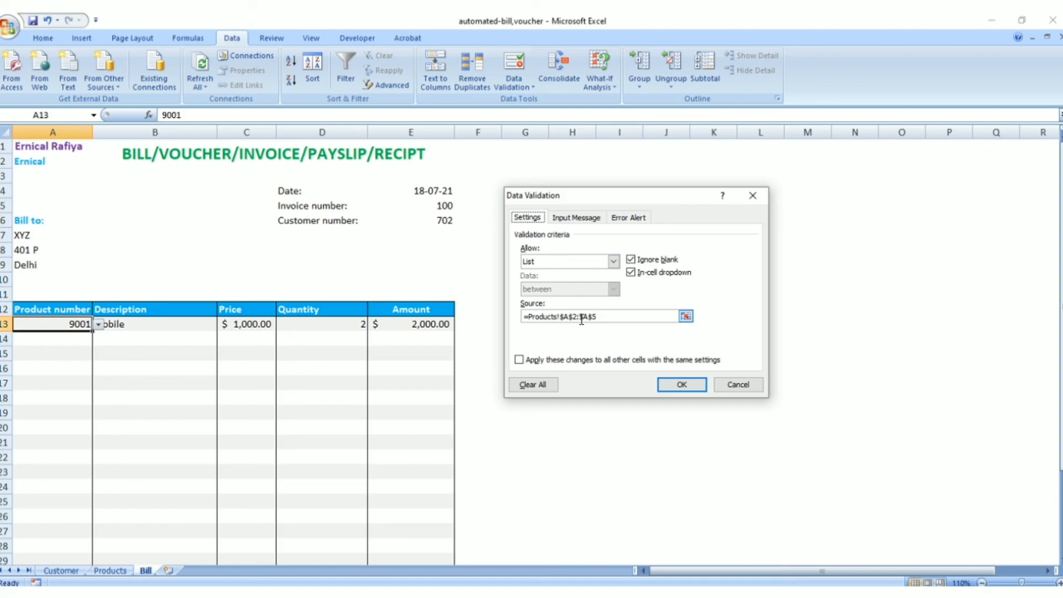
{"action": "left_click", "coordinate": [737, 383]}
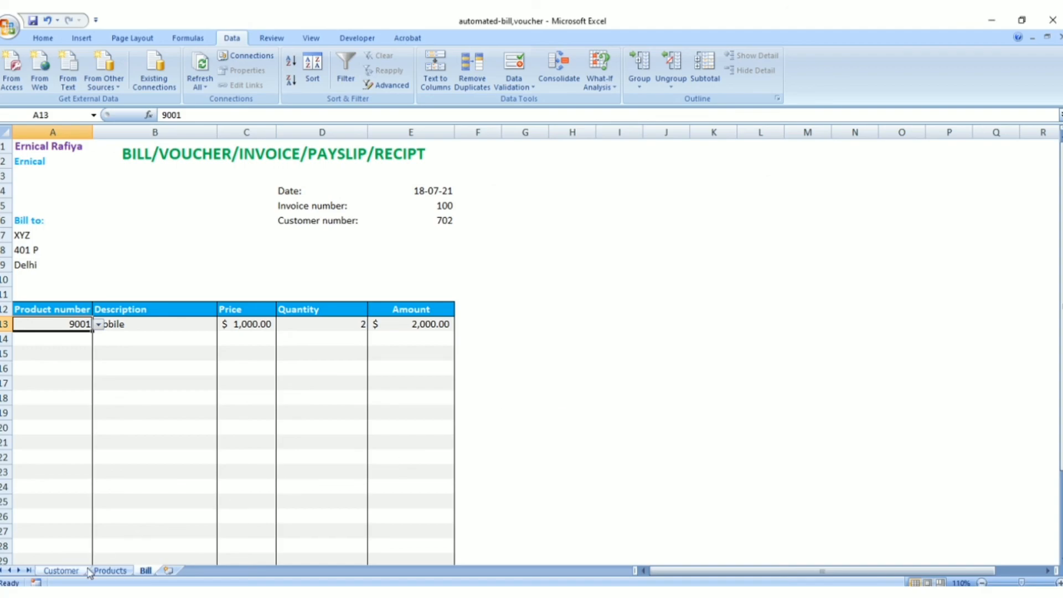
{"action": "left_click", "coordinate": [106, 571]}
{"action": "left_click_drag", "start_coordinate": [62, 160], "coordinate": [61, 197]}
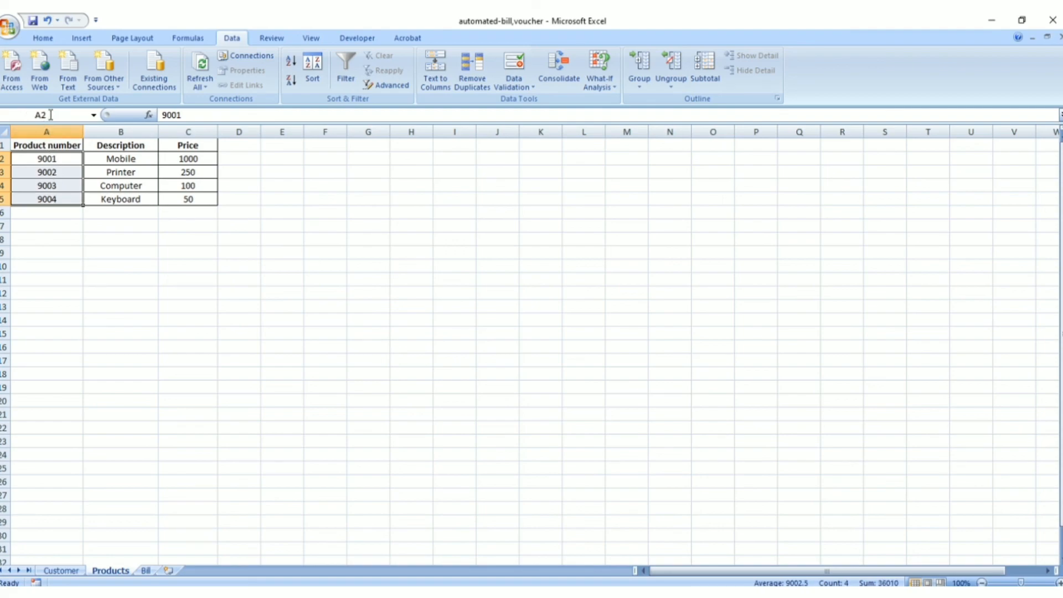
{"action": "left_click", "coordinate": [39, 199]}
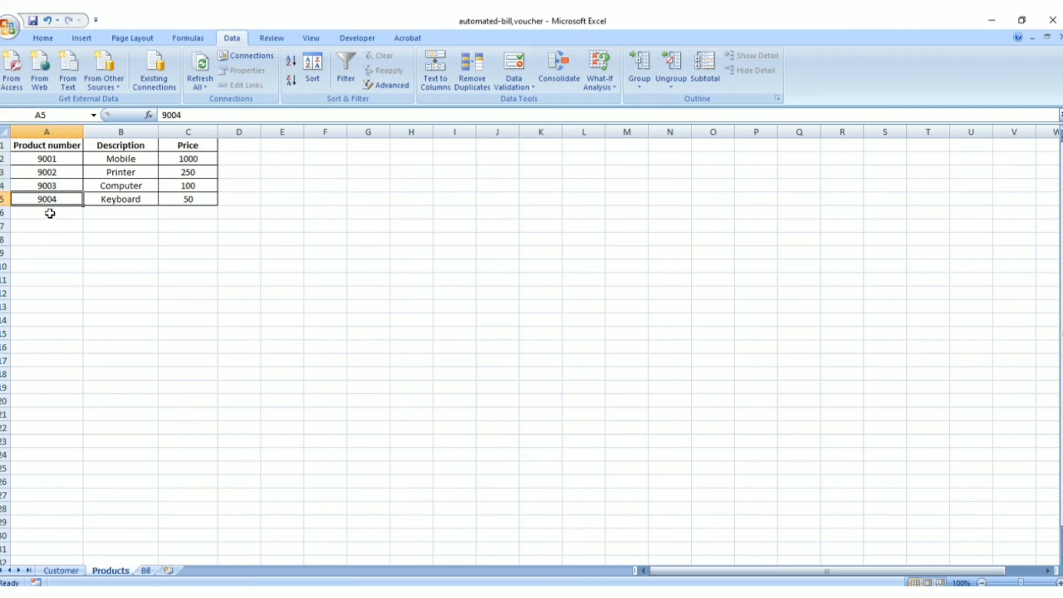
{"action": "left_click", "coordinate": [147, 570]}
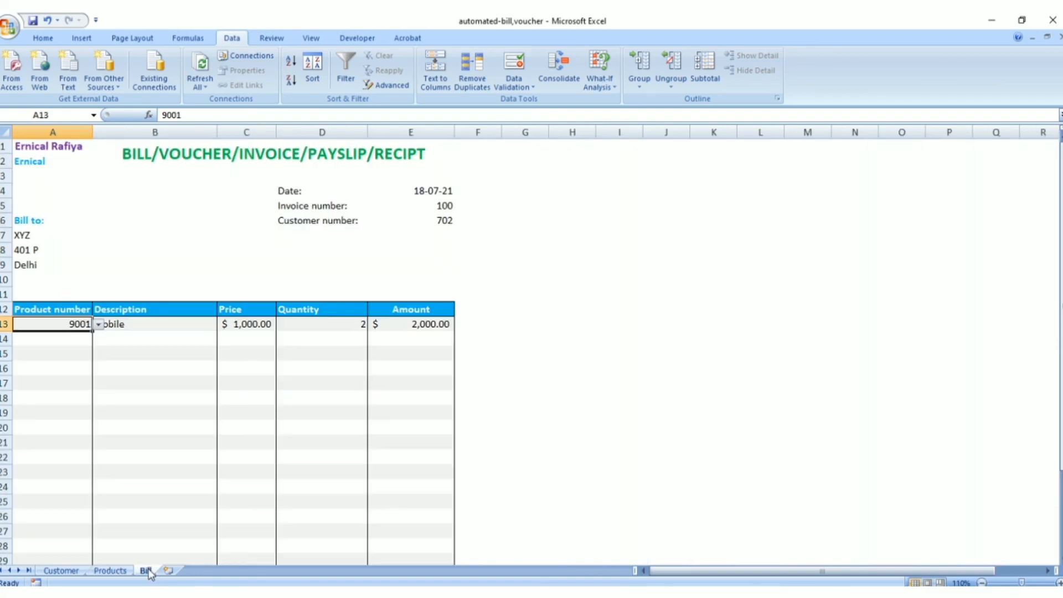
Review the description formula in Bill cell B13 and its ISBLANK and VLOOKUP parts in the Notepad copy
{"action": "left_click", "coordinate": [162, 322]}
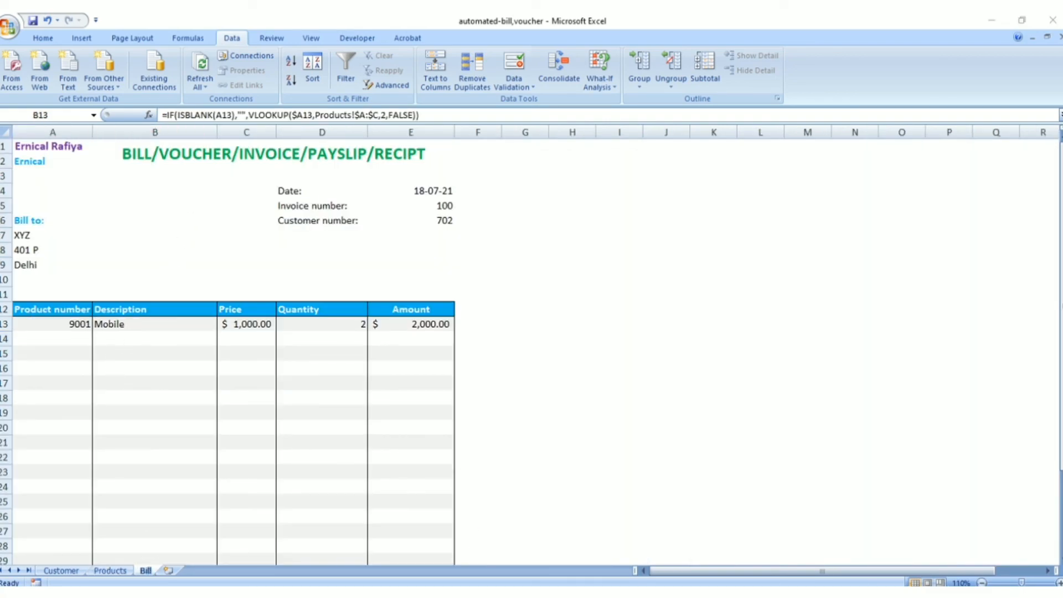
{"action": "key", "text": "alt+Tab"}
{"action": "scroll", "coordinate": [706, 299], "scroll_direction": "up", "scroll_amount": 1}
{"action": "left_click", "coordinate": [581, 80]}
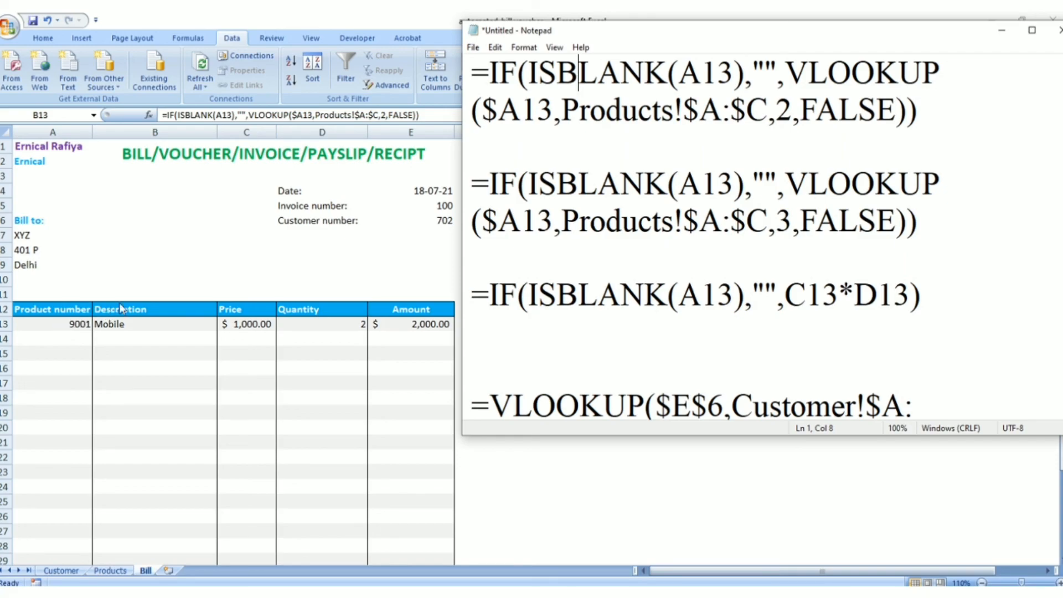
{"action": "left_click", "coordinate": [764, 69]}
Change the product number in Bill cell A13 to 9002 using its validation list
{"action": "left_click", "coordinate": [79, 327]}
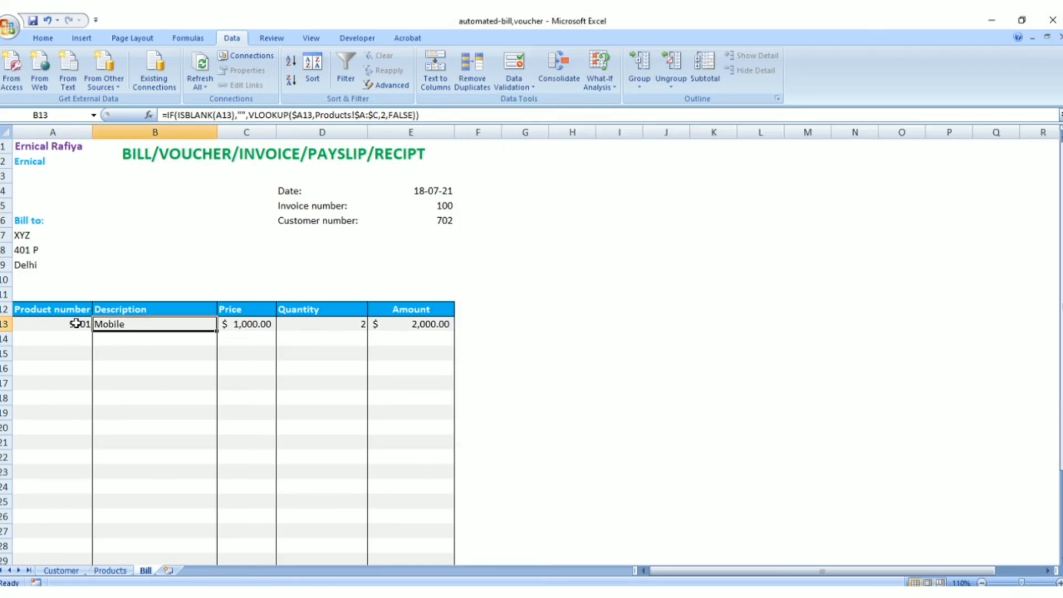
{"action": "left_click", "coordinate": [83, 327]}
{"action": "left_click", "coordinate": [99, 324]}
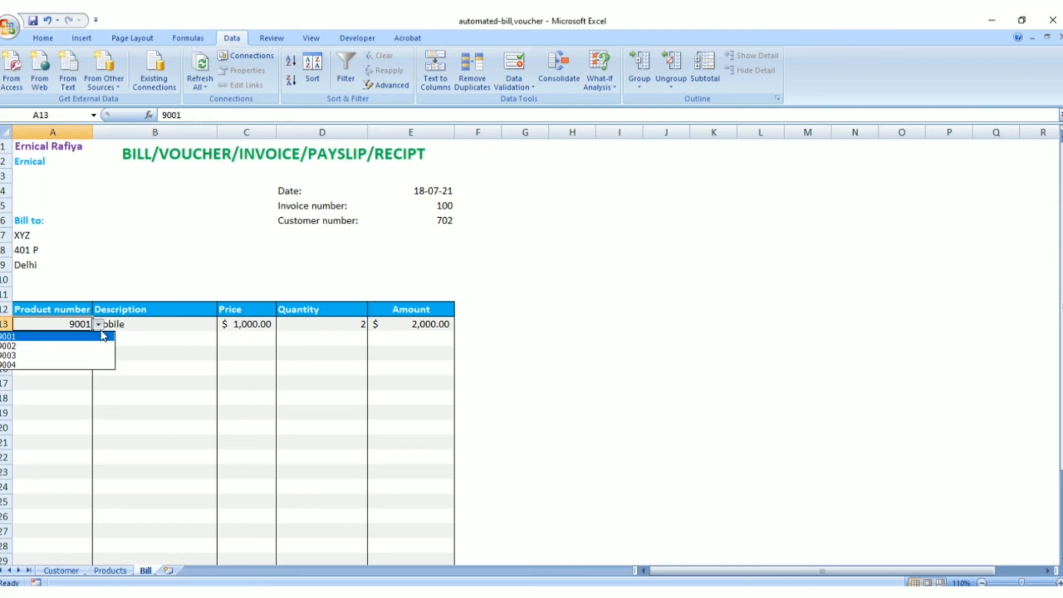
{"action": "left_click", "coordinate": [85, 347]}
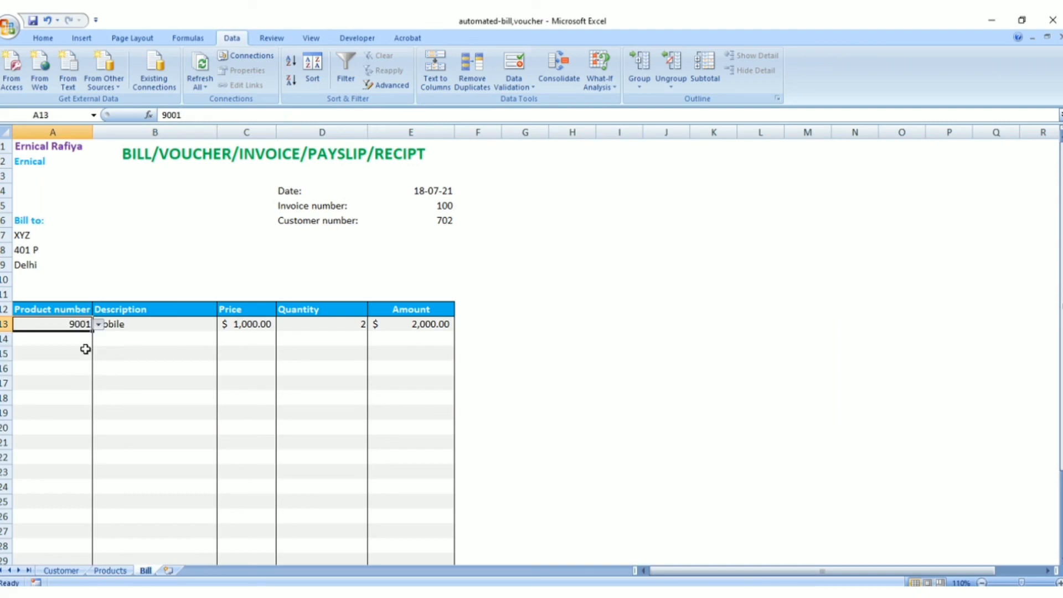
Compare the description lookup in Bill cell B13 with the product list on the Products sheet
{"action": "left_click", "coordinate": [148, 321]}
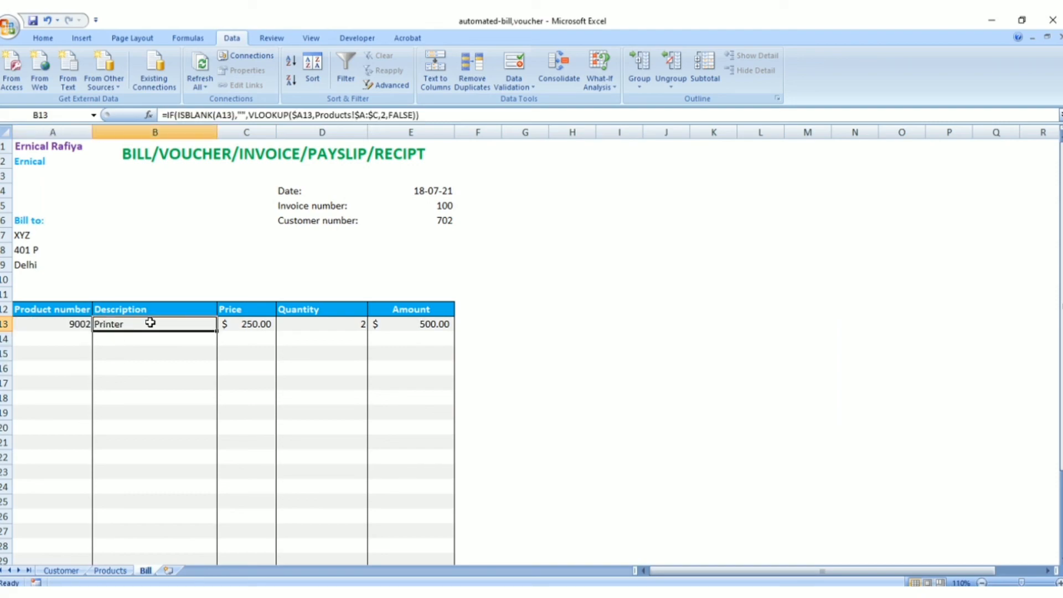
{"action": "left_click", "coordinate": [111, 570]}
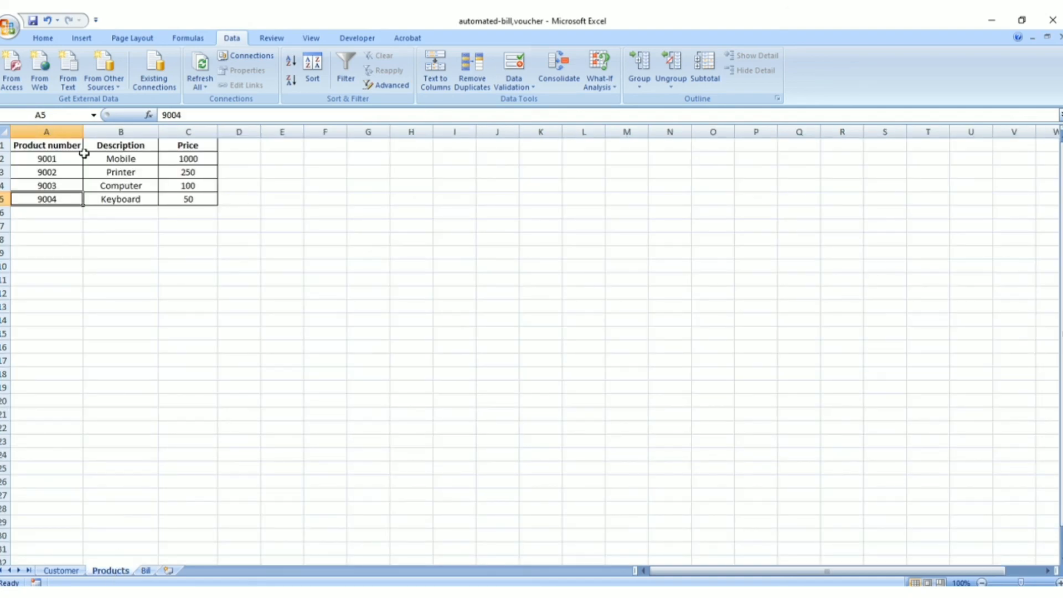
{"action": "left_click", "coordinate": [145, 570]}
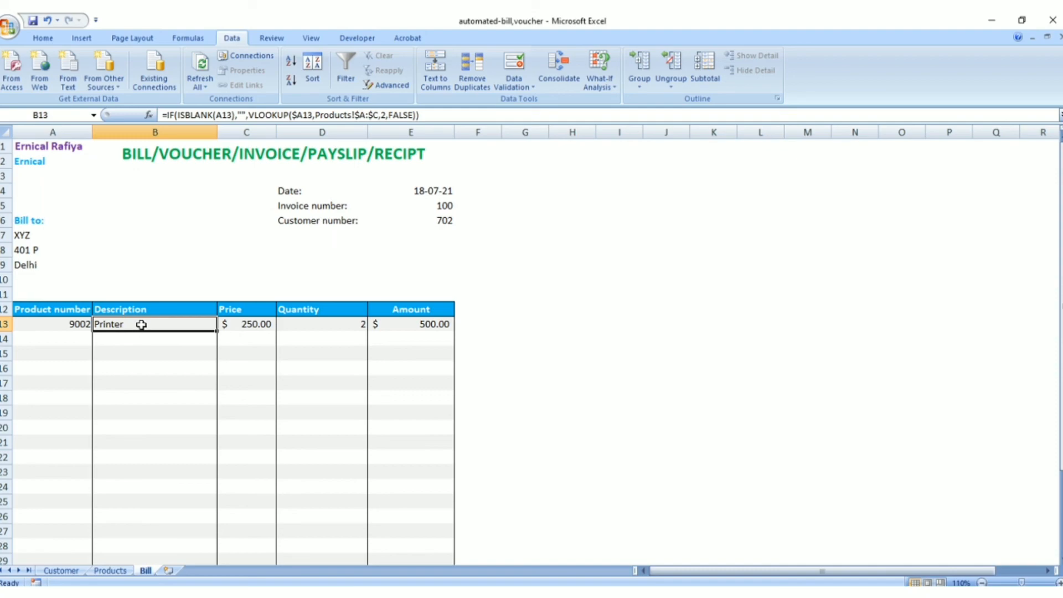
Check the Products!$A:$C range of the Notepad description formula against the Product number through Price columns on the Products sheet
{"action": "key", "text": "alt+Tab"}
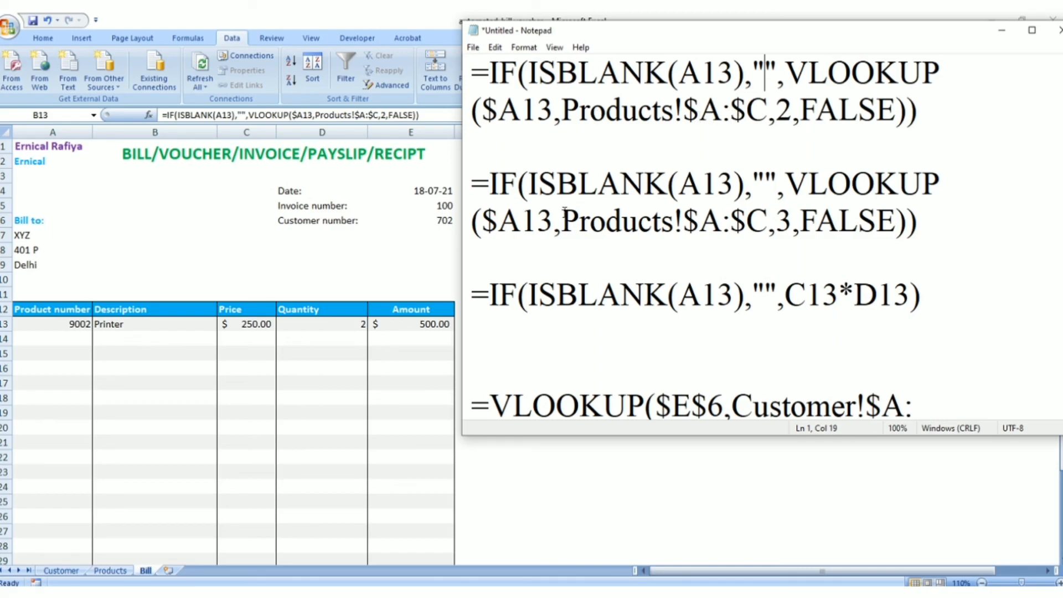
{"action": "left_click", "coordinate": [116, 575]}
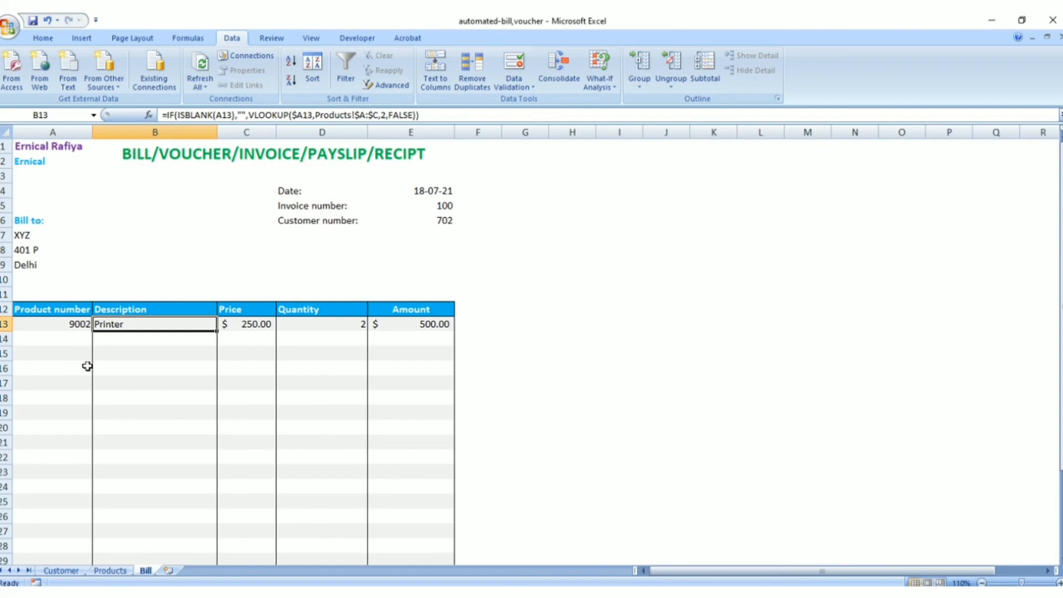
{"action": "left_click", "coordinate": [110, 570]}
{"action": "left_click", "coordinate": [71, 144]}
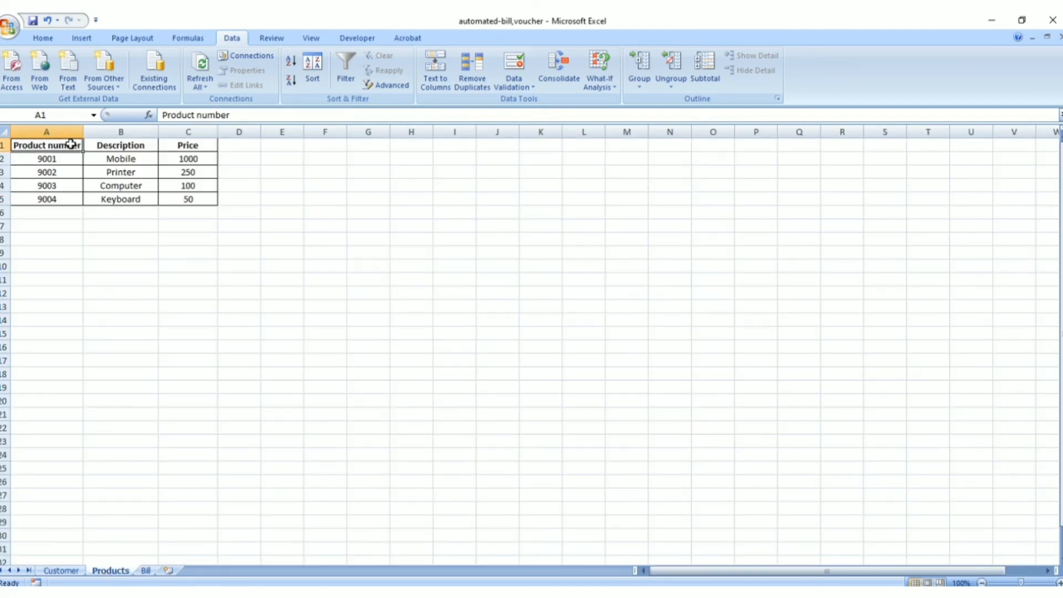
{"action": "left_click", "coordinate": [182, 143]}
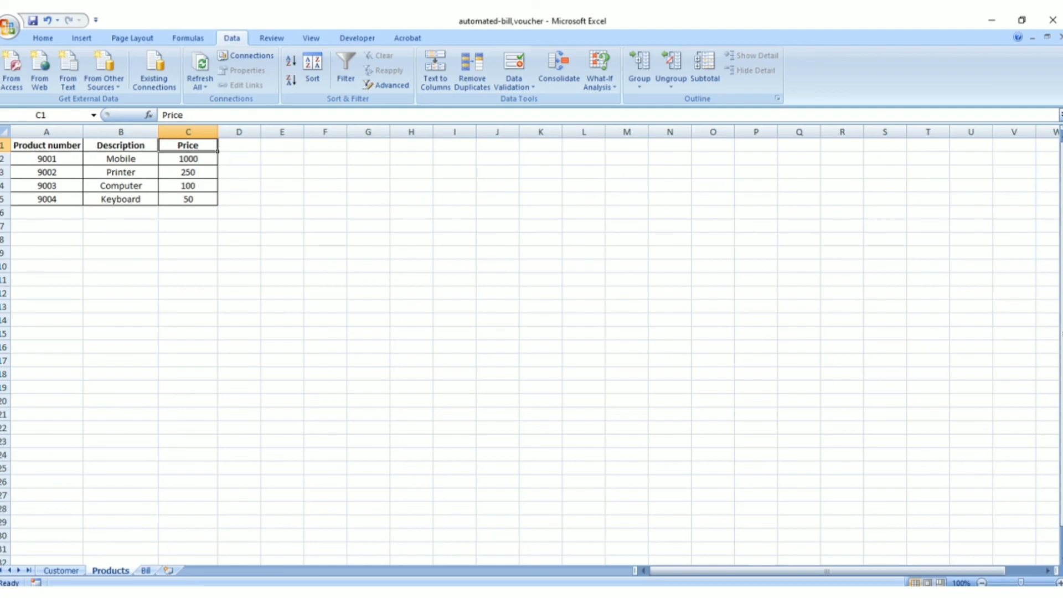
{"action": "left_click", "coordinate": [145, 570]}
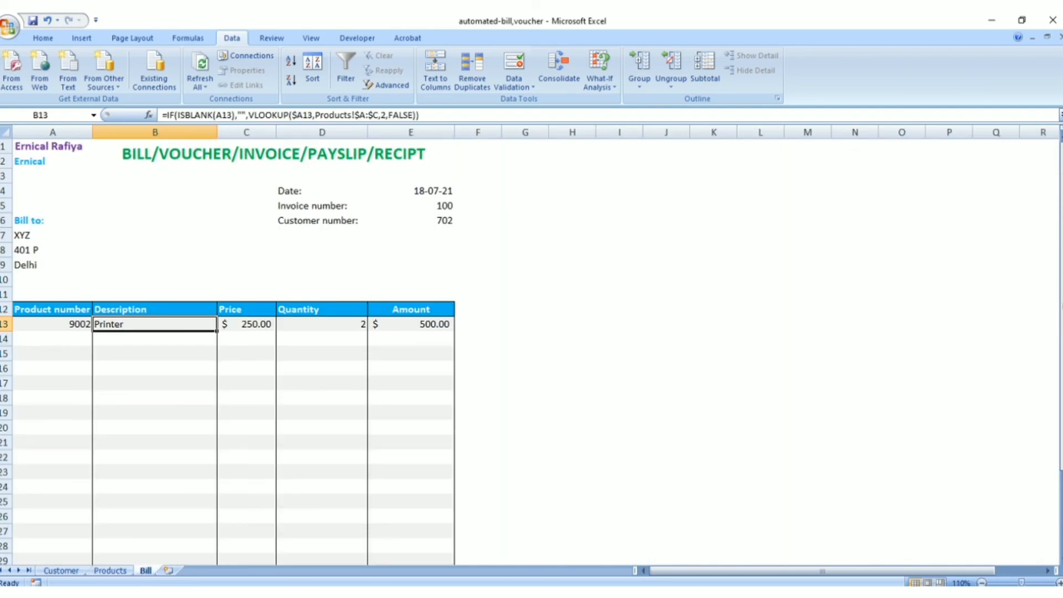
Check column index 2 of the Notepad description formula against the Description column on the Products sheet
{"action": "key", "text": "alt+Tab"}
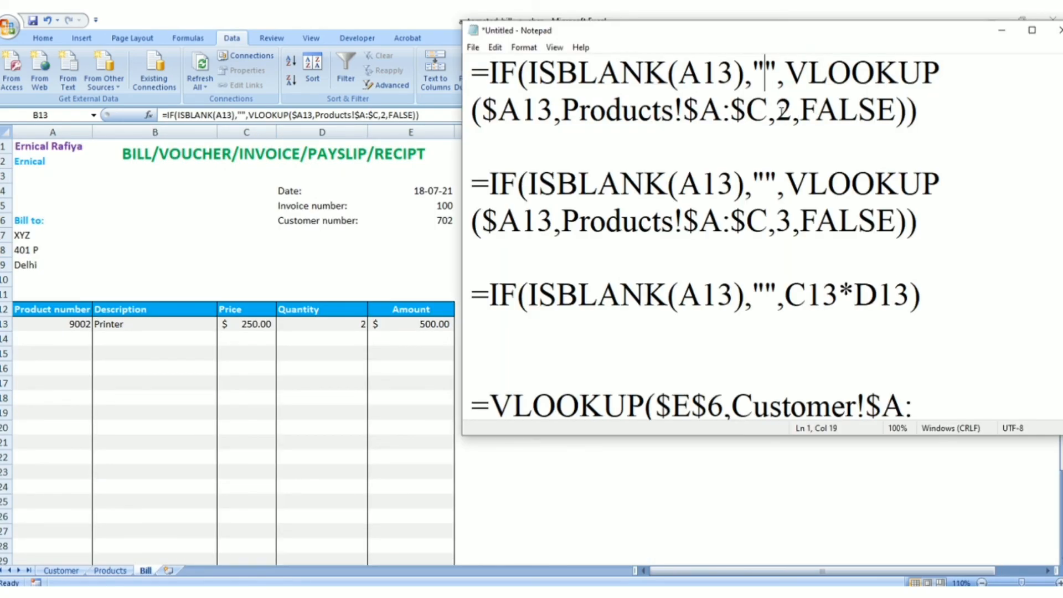
{"action": "double_click", "coordinate": [782, 109]}
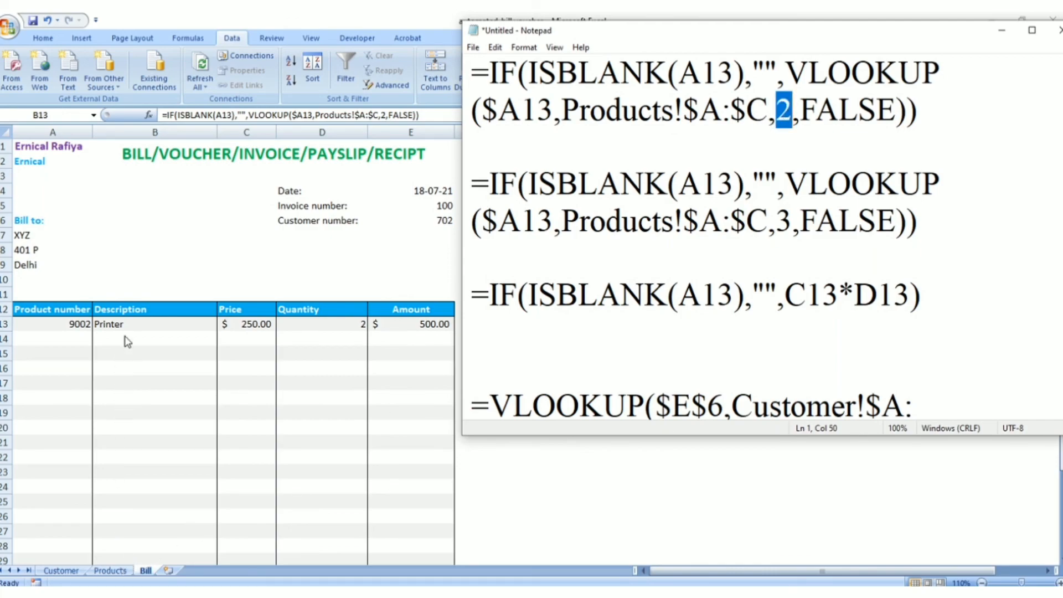
{"action": "left_click", "coordinate": [110, 572]}
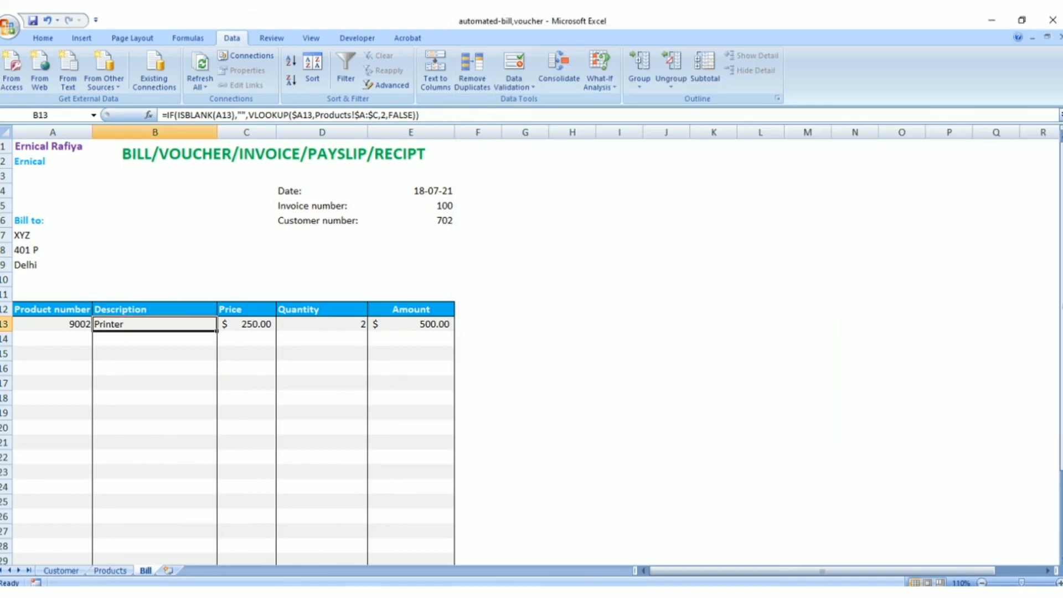
{"action": "left_click", "coordinate": [110, 571]}
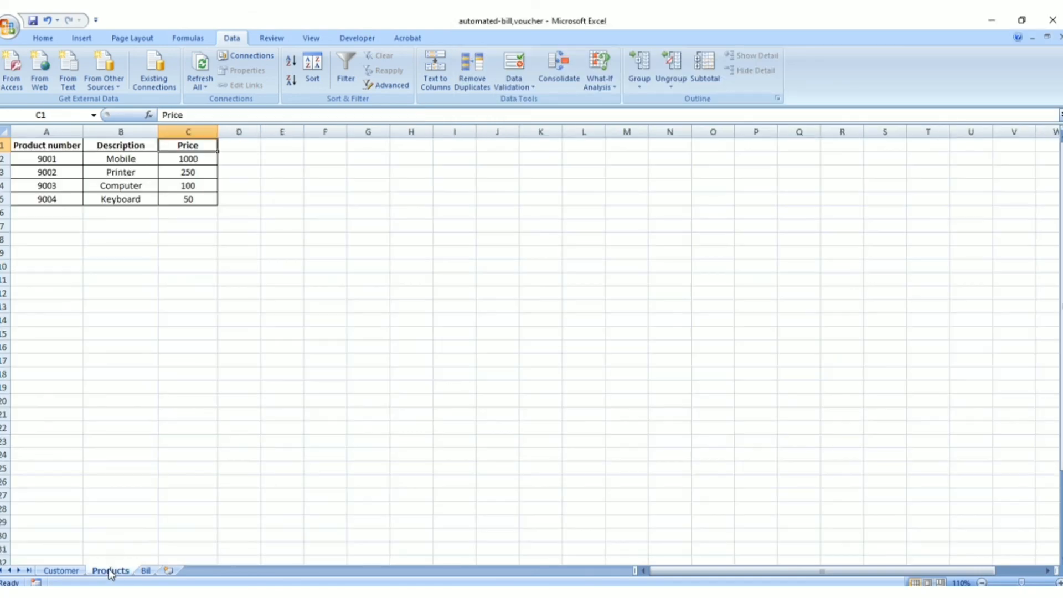
{"action": "left_click", "coordinate": [131, 132]}
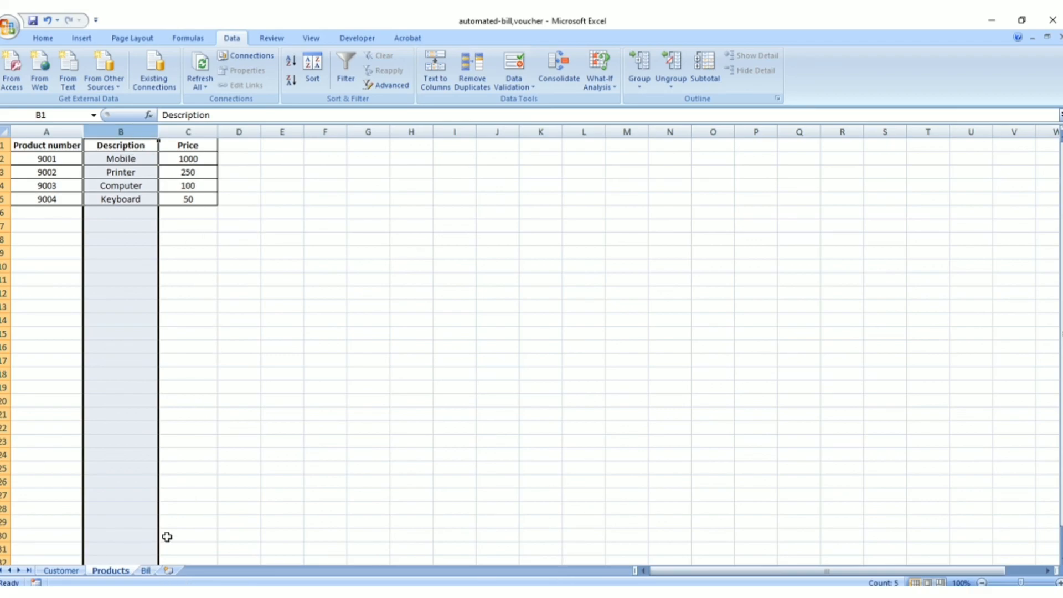
{"action": "left_click", "coordinate": [146, 571]}
Review column index 3 in the Notepad price formula and the C13*D13 amount formula, comparing the latter with Bill cell E13
{"action": "key", "text": "alt+Tab"}
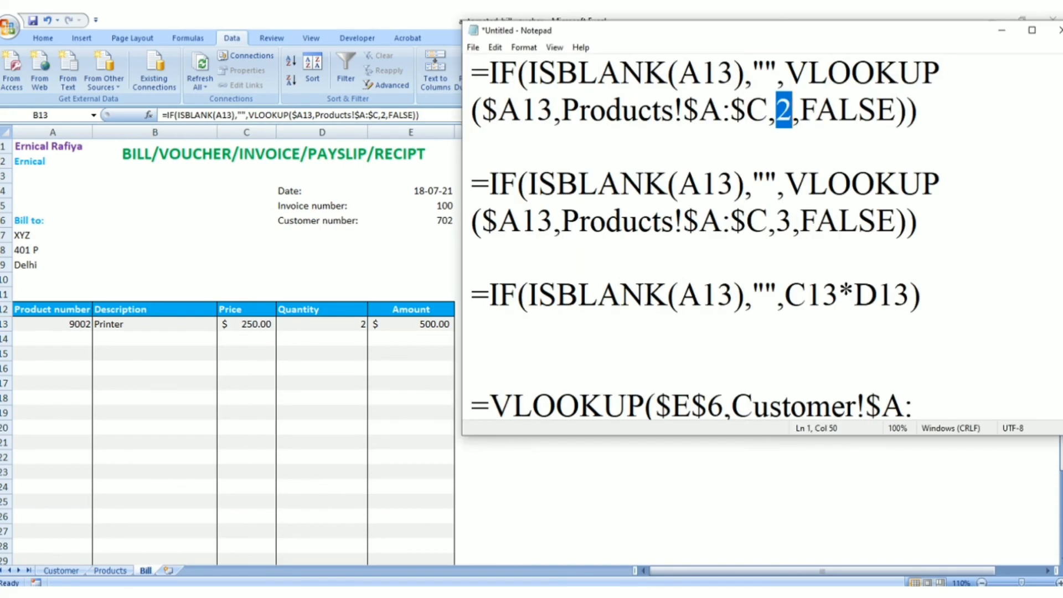
{"action": "double_click", "coordinate": [783, 220]}
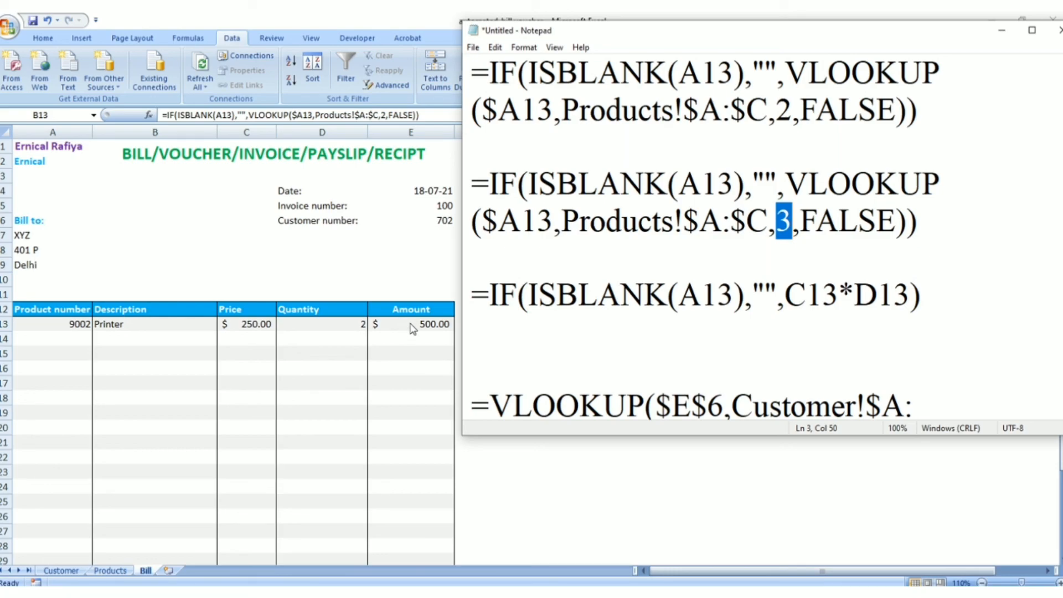
{"action": "left_click_drag", "start_coordinate": [491, 295], "coordinate": [779, 301]}
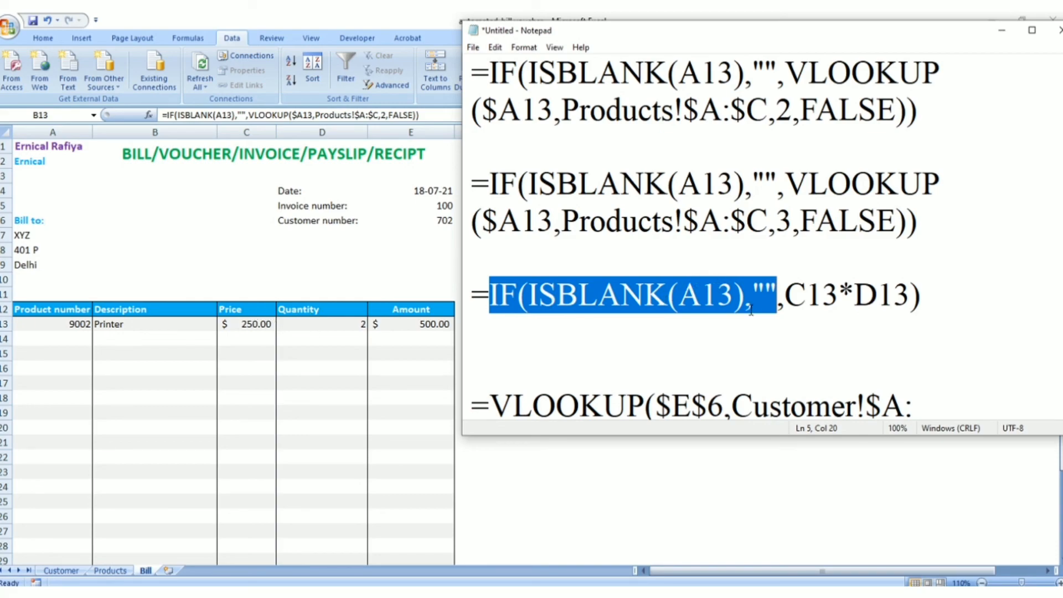
{"action": "left_click_drag", "start_coordinate": [786, 296], "coordinate": [910, 296]}
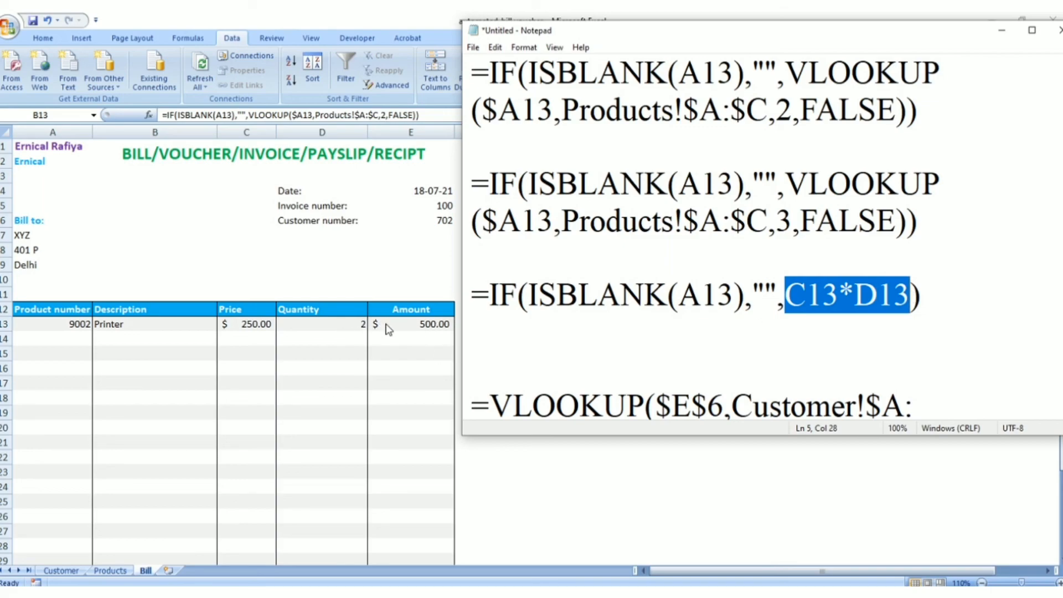
{"action": "left_click", "coordinate": [1003, 31]}
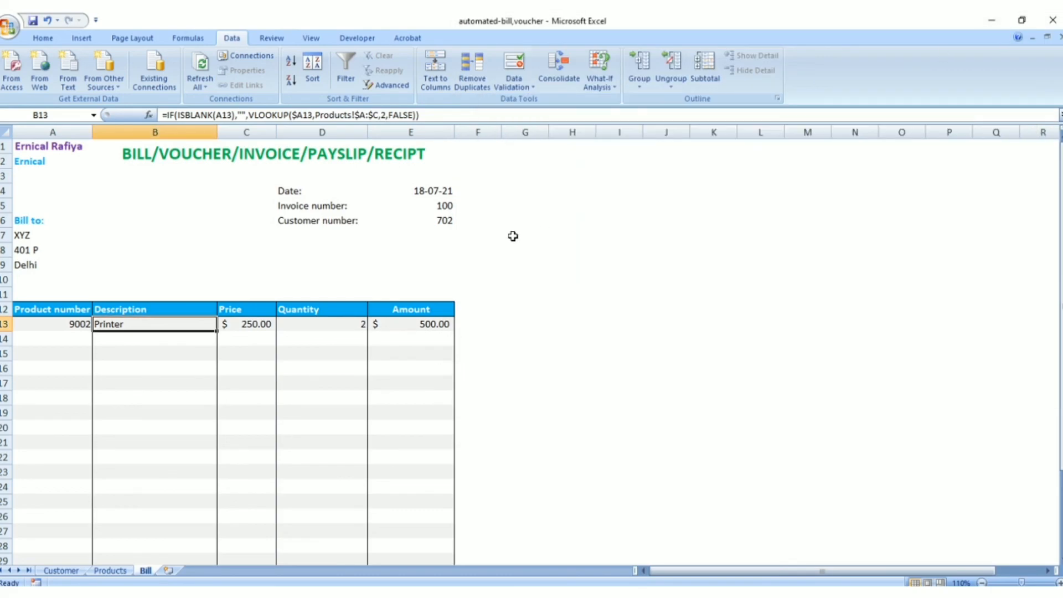
{"action": "left_click", "coordinate": [422, 324]}
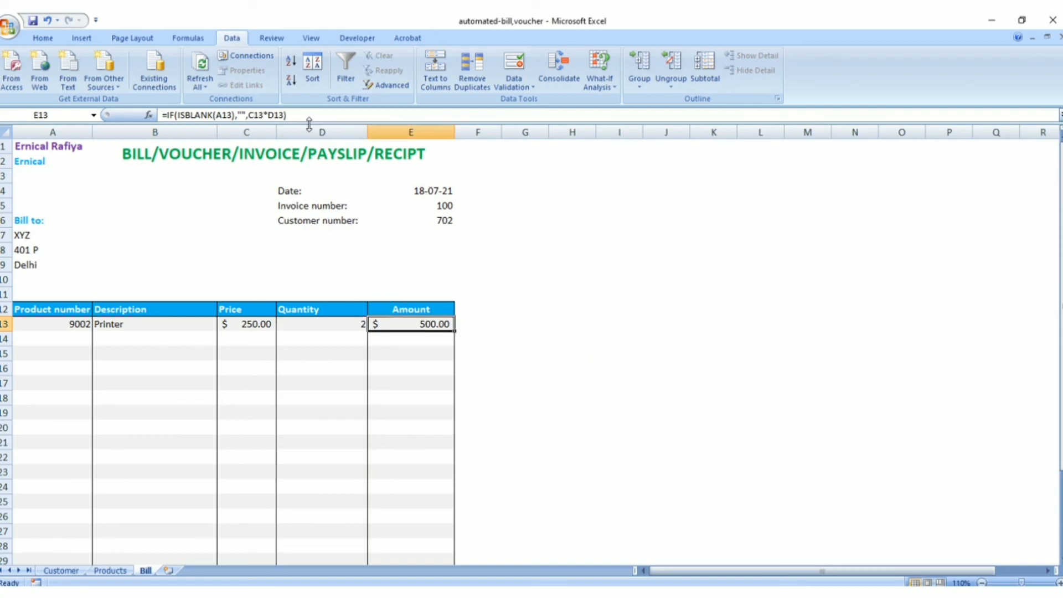
Fill the description formula in B13 and the price formula in C13 down through row 31 of the Bill sheet
{"action": "scroll", "coordinate": [400, 473], "scroll_direction": "down", "scroll_amount": 4}
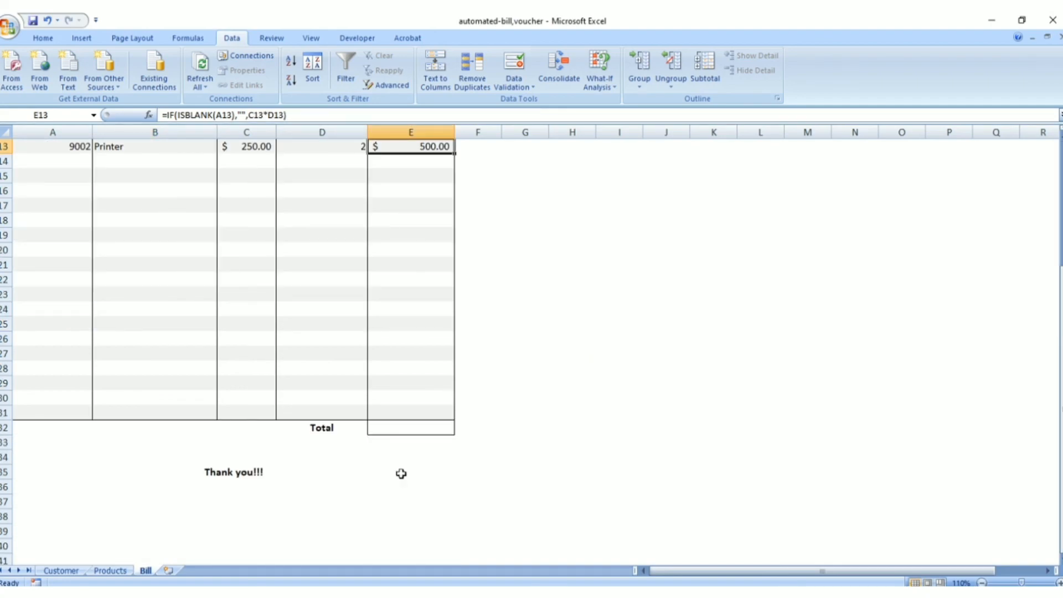
{"action": "scroll", "coordinate": [401, 473], "scroll_direction": "up", "scroll_amount": 2}
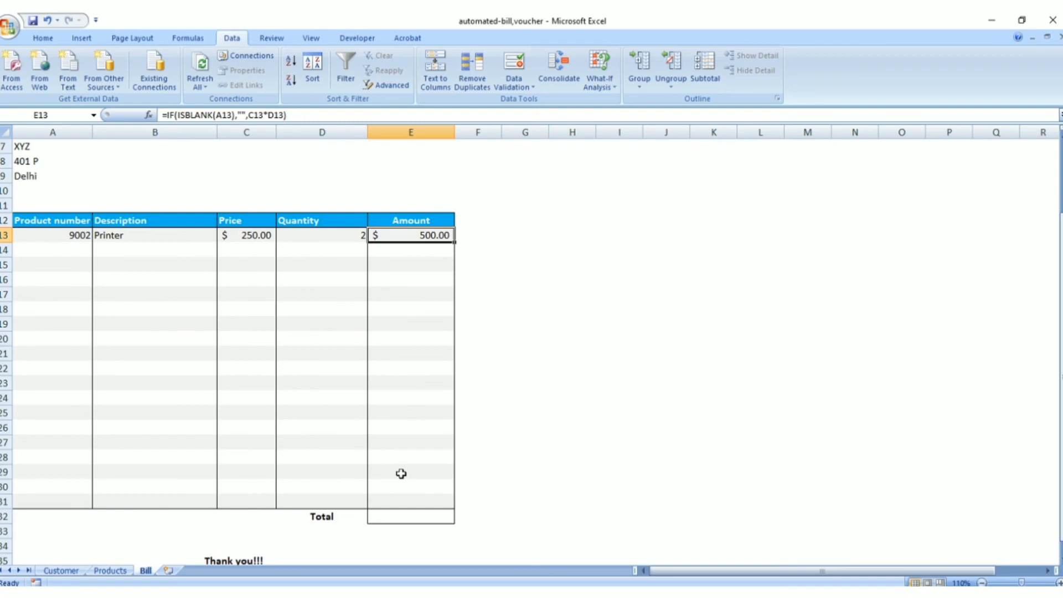
{"action": "scroll", "coordinate": [401, 473], "scroll_direction": "up", "scroll_amount": 1}
{"action": "scroll", "coordinate": [400, 474], "scroll_direction": "up", "scroll_amount": 1}
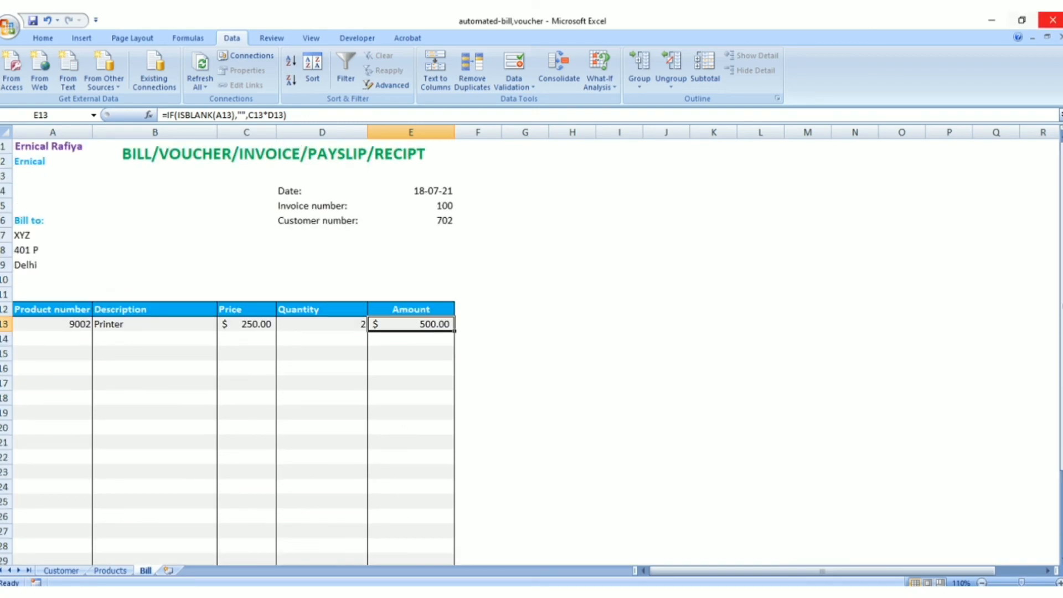
{"action": "scroll", "coordinate": [451, 442], "scroll_direction": "down", "scroll_amount": 2}
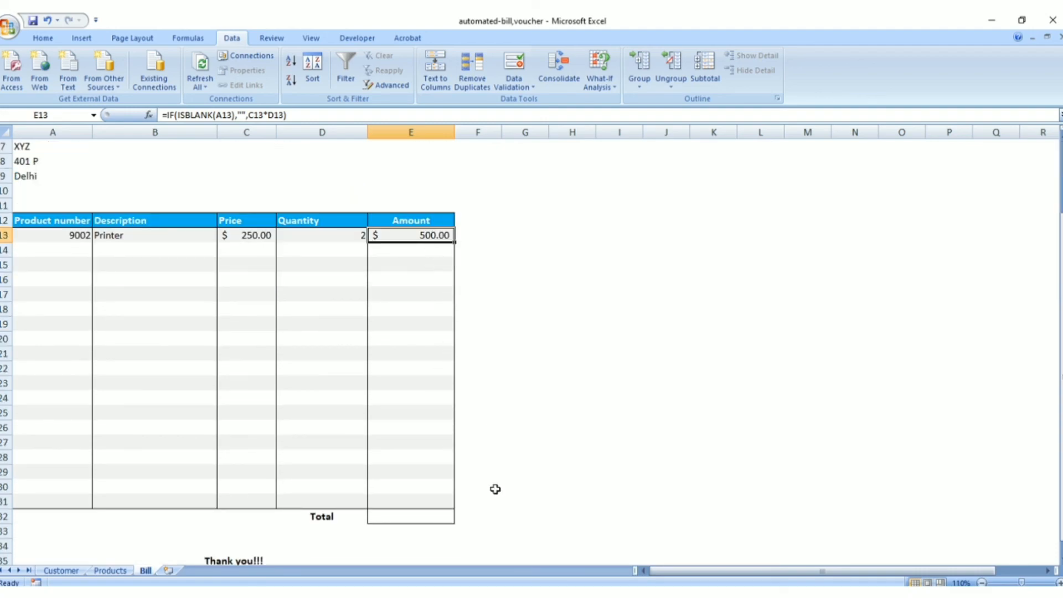
{"action": "left_click", "coordinate": [148, 233]}
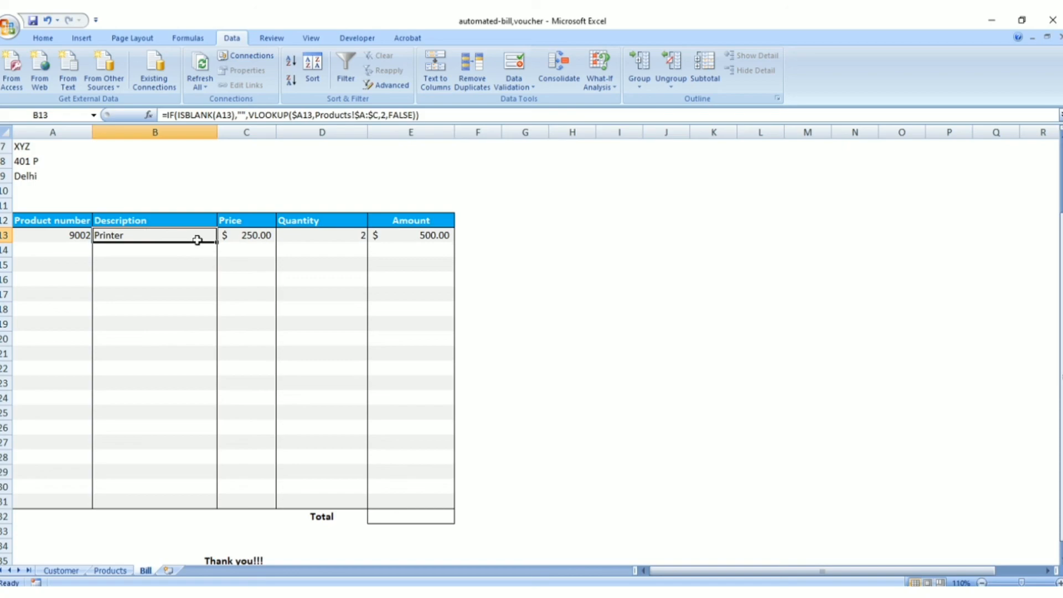
{"action": "left_click_drag", "start_coordinate": [217, 242], "coordinate": [209, 508]}
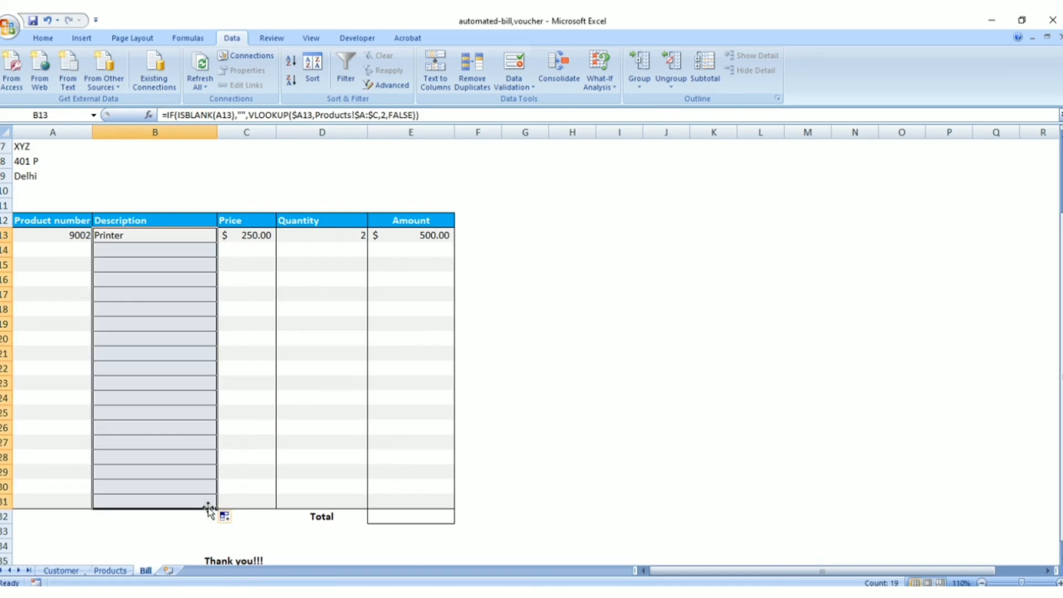
{"action": "left_click", "coordinate": [245, 233]}
{"action": "left_click_drag", "start_coordinate": [276, 244], "coordinate": [262, 507]}
Fill the amount formula in E13 down through row 31 and check the copied description formula in B20
{"action": "left_click", "coordinate": [329, 237]}
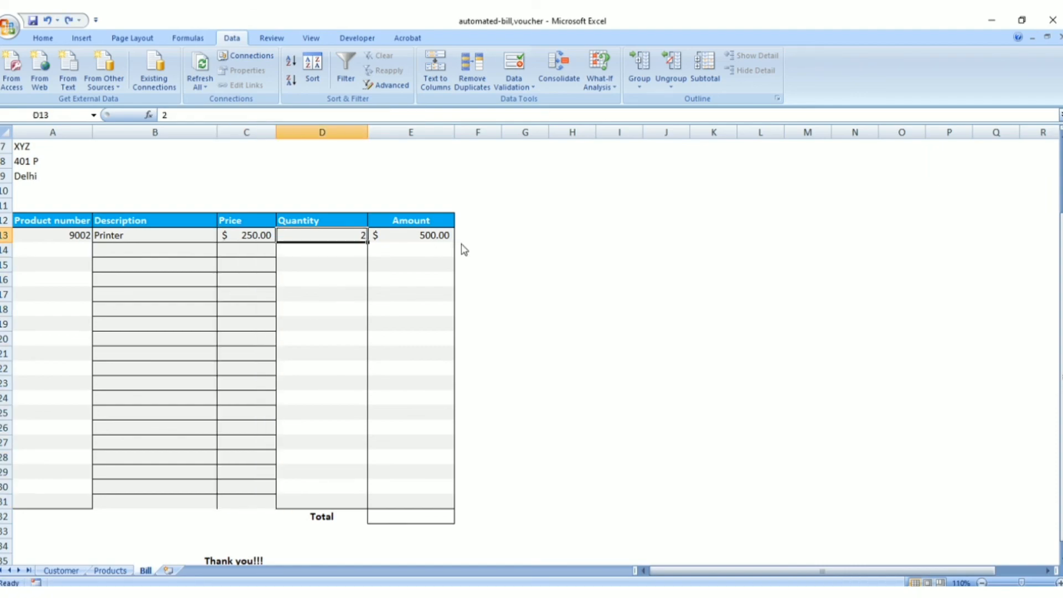
{"action": "left_click", "coordinate": [440, 234]}
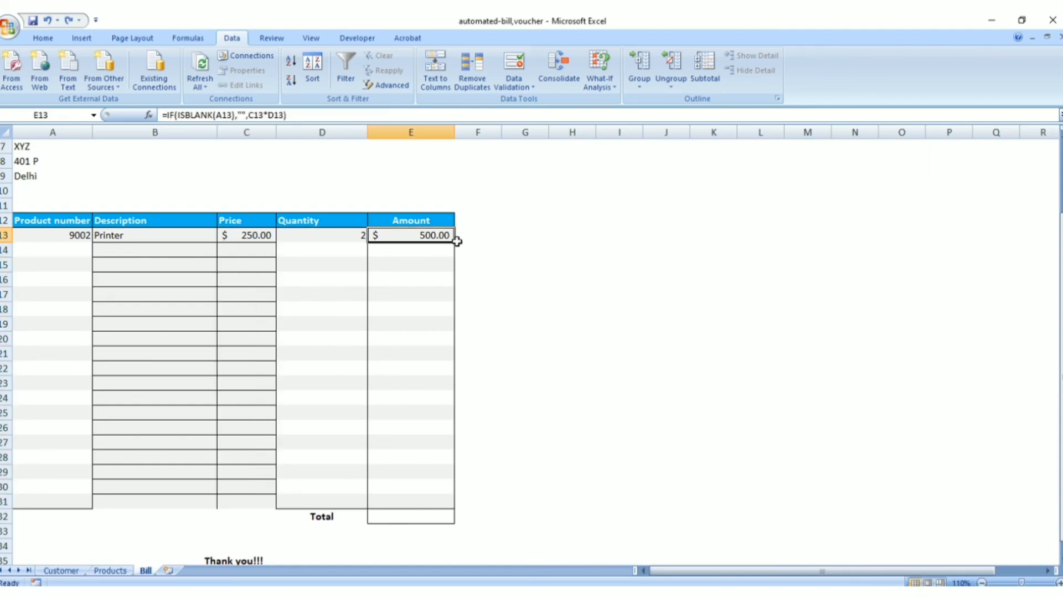
{"action": "left_click_drag", "start_coordinate": [456, 245], "coordinate": [435, 503]}
{"action": "left_click", "coordinate": [135, 337]}
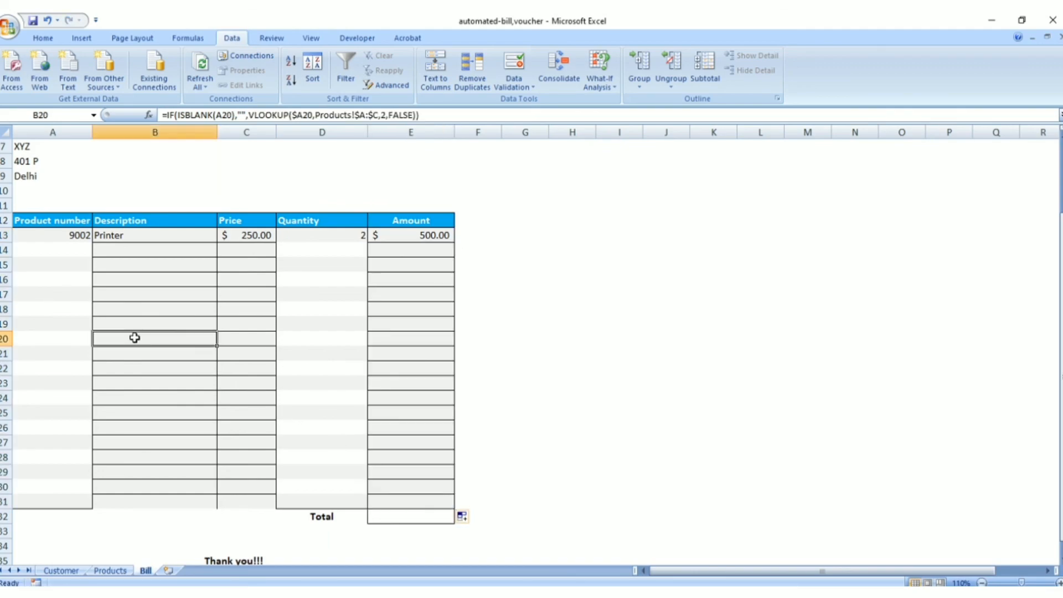
Choose product number 9002 for cell A14 and 9004 for cell A15 from their validation lists
{"action": "left_click", "coordinate": [65, 249]}
{"action": "left_click", "coordinate": [99, 251]}
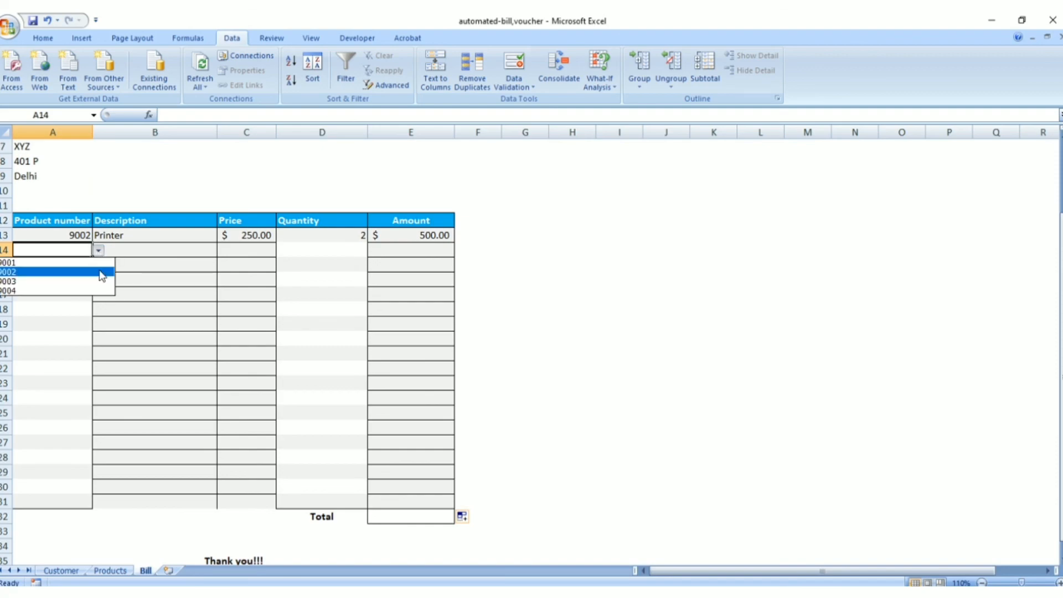
{"action": "left_click", "coordinate": [101, 272]}
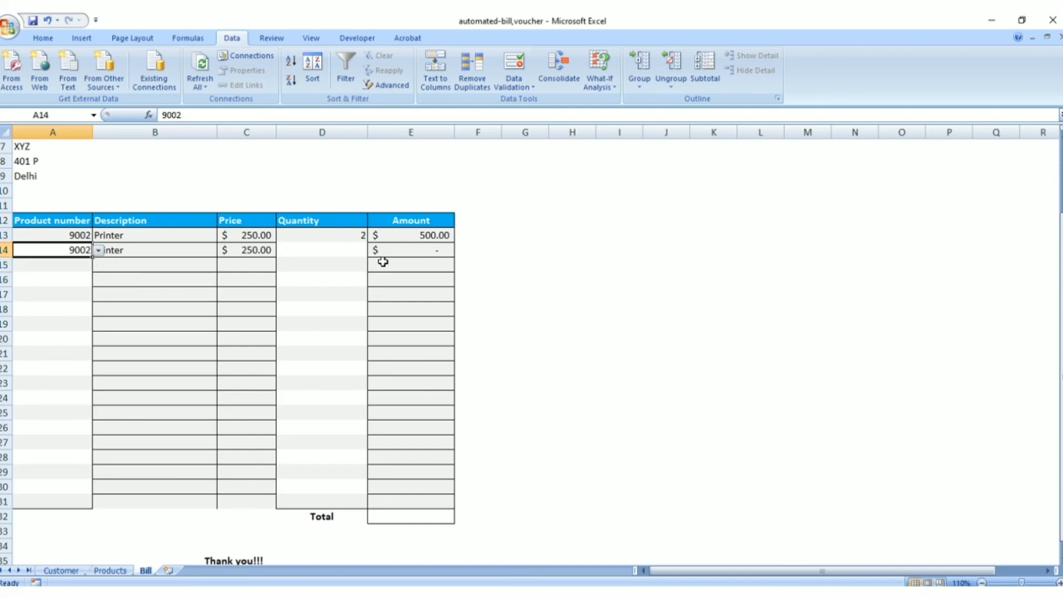
{"action": "left_click", "coordinate": [44, 264]}
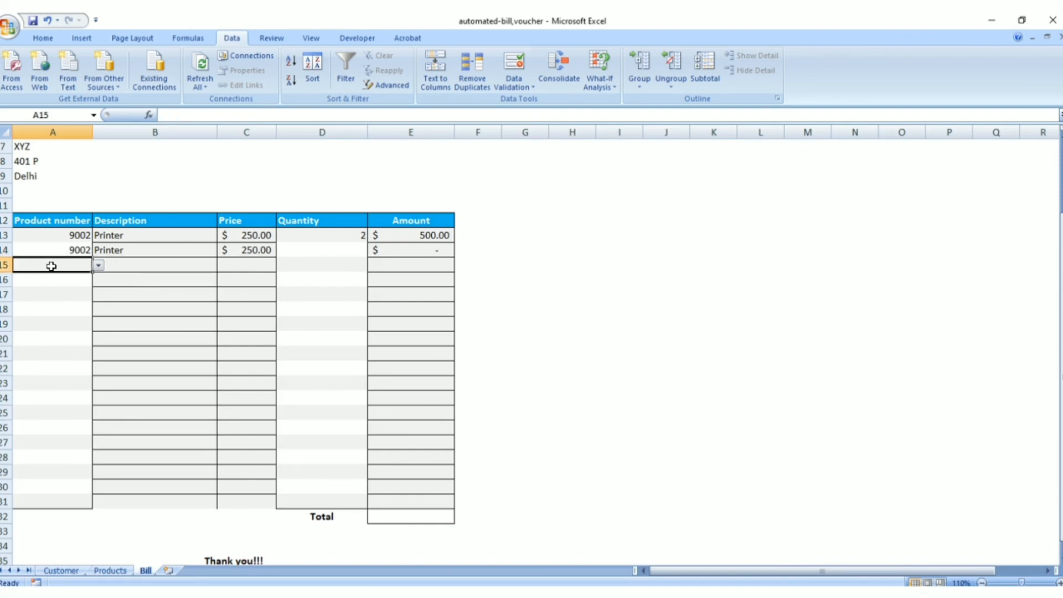
{"action": "left_click", "coordinate": [97, 270]}
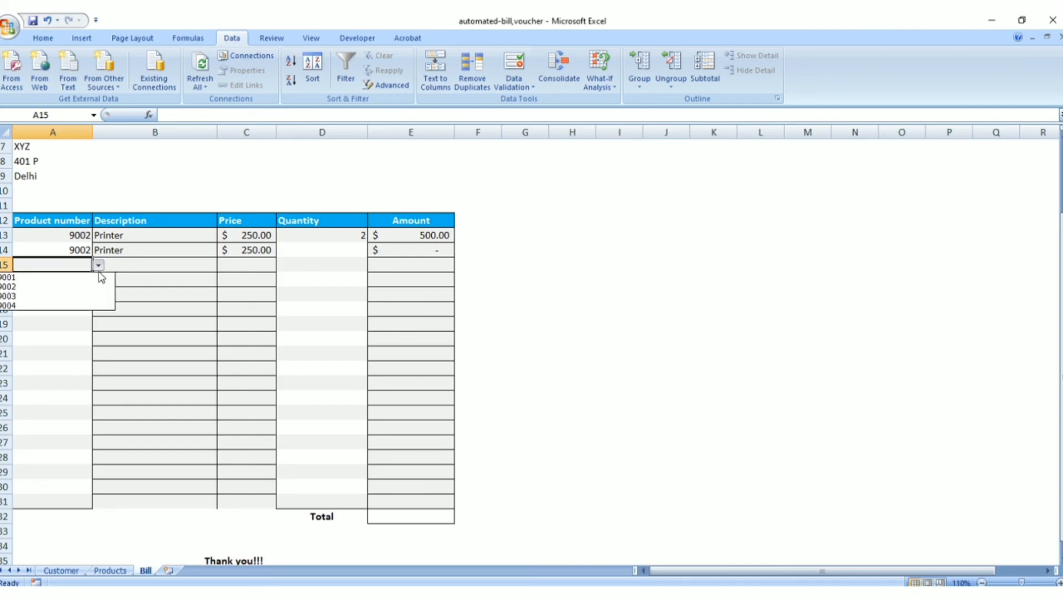
{"action": "left_click", "coordinate": [68, 310]}
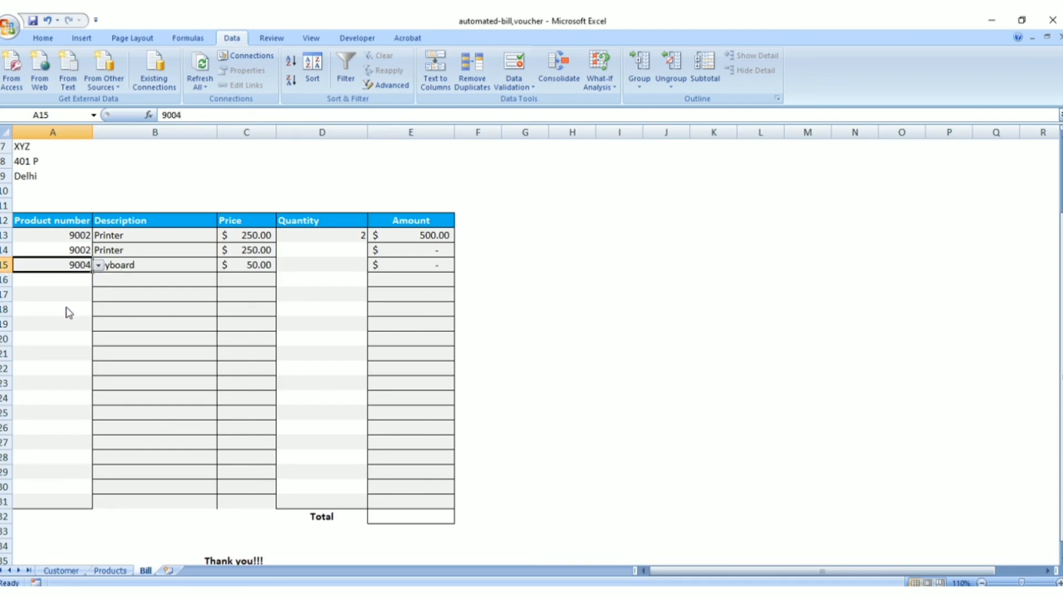
Enter a quantity of 9 in cell D14 for the second Printer line and select the Keyboard line's quantity cell D15
{"action": "left_click", "coordinate": [342, 250]}
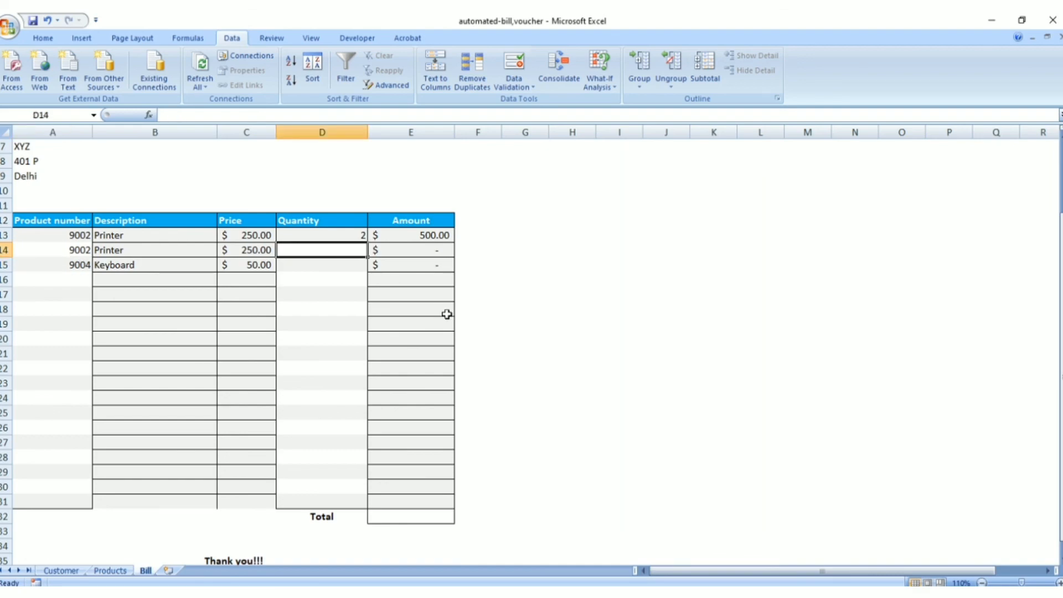
{"action": "type", "text": "9"}
{"action": "left_click", "coordinate": [348, 272]}
{"action": "left_click", "coordinate": [348, 265]}
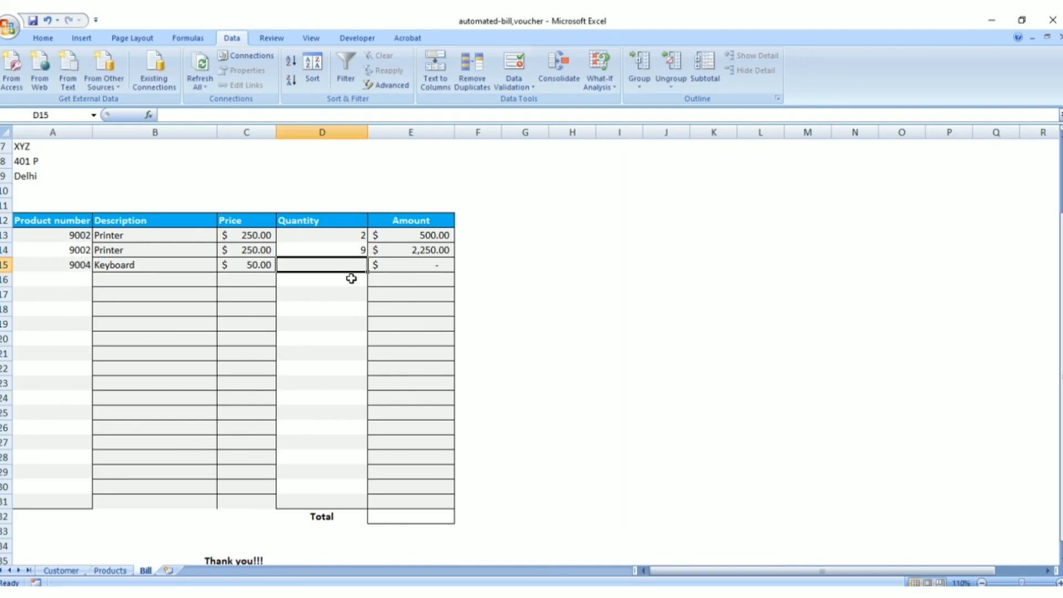
Enter a quantity of 5 in cell D15 for the Keyboard line
{"action": "type", "text": "5"}
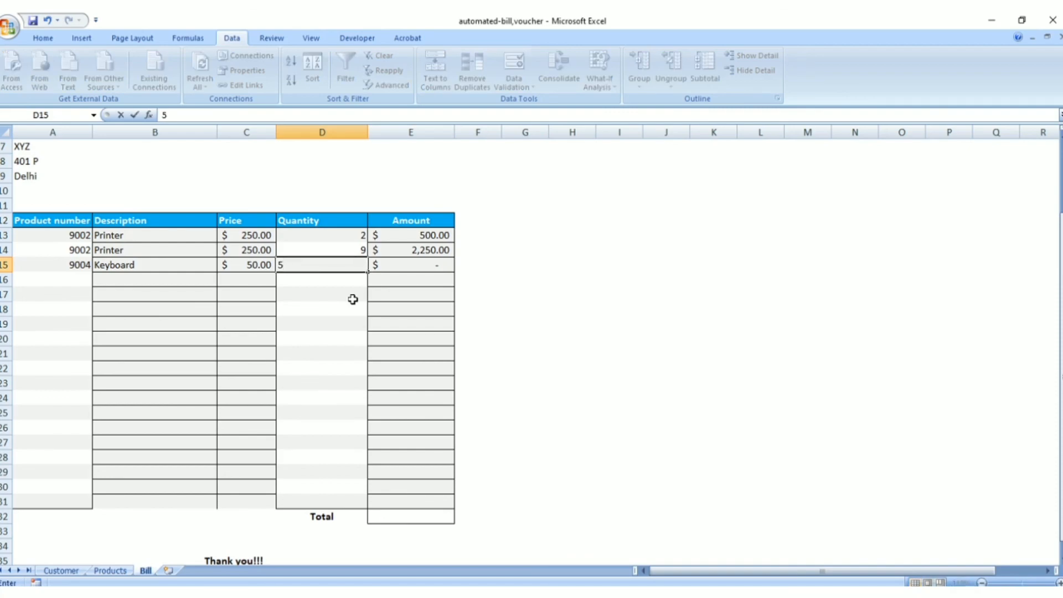
{"action": "left_click", "coordinate": [387, 281]}
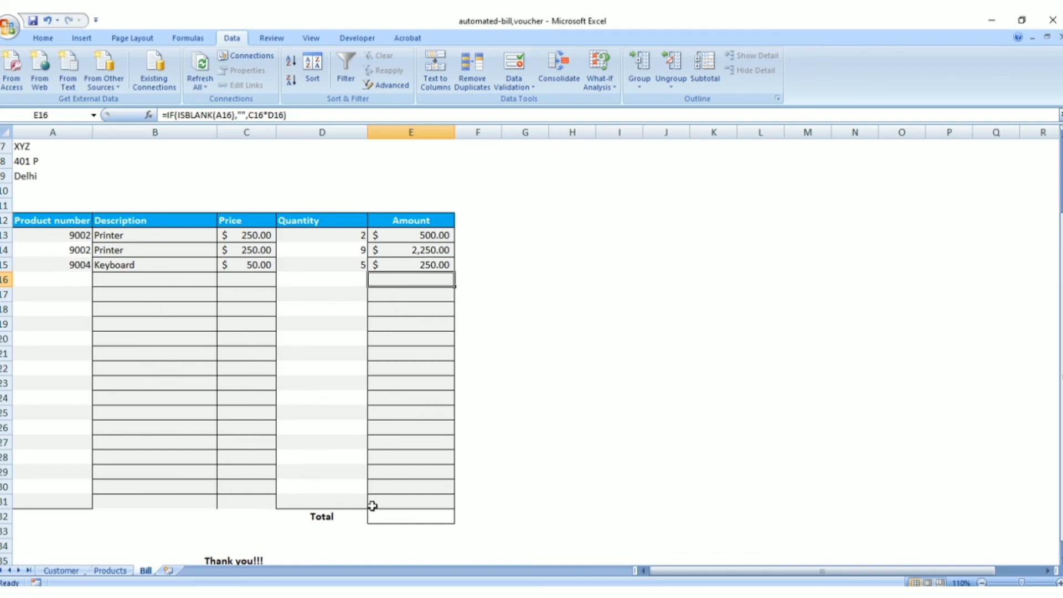
Total the bill amounts in cell E32 with the formula =SUM(E13:E31)
{"action": "left_click", "coordinate": [396, 520]}
{"action": "type", "text": "="}
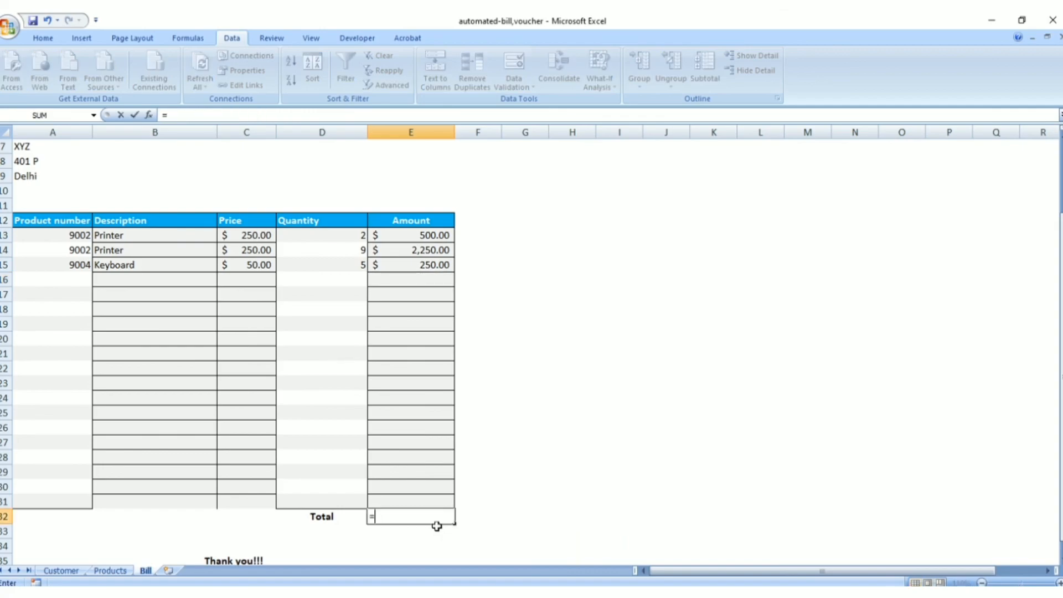
{"action": "type", "text": "sum"}
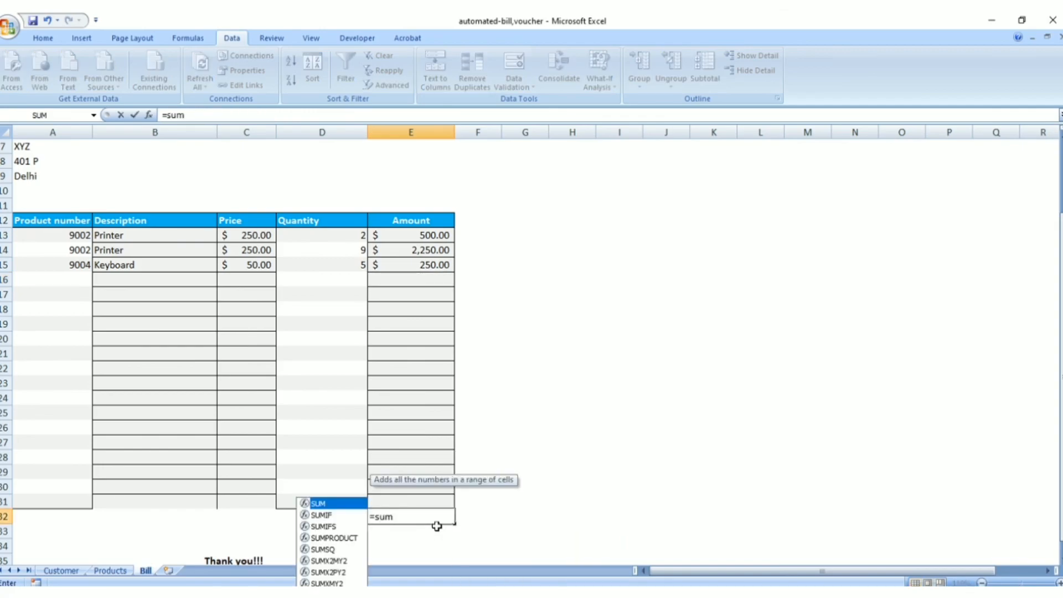
{"action": "type", "text": "("}
{"action": "left_click", "coordinate": [415, 237]}
{"action": "left_click_drag", "start_coordinate": [415, 236], "coordinate": [415, 500]}
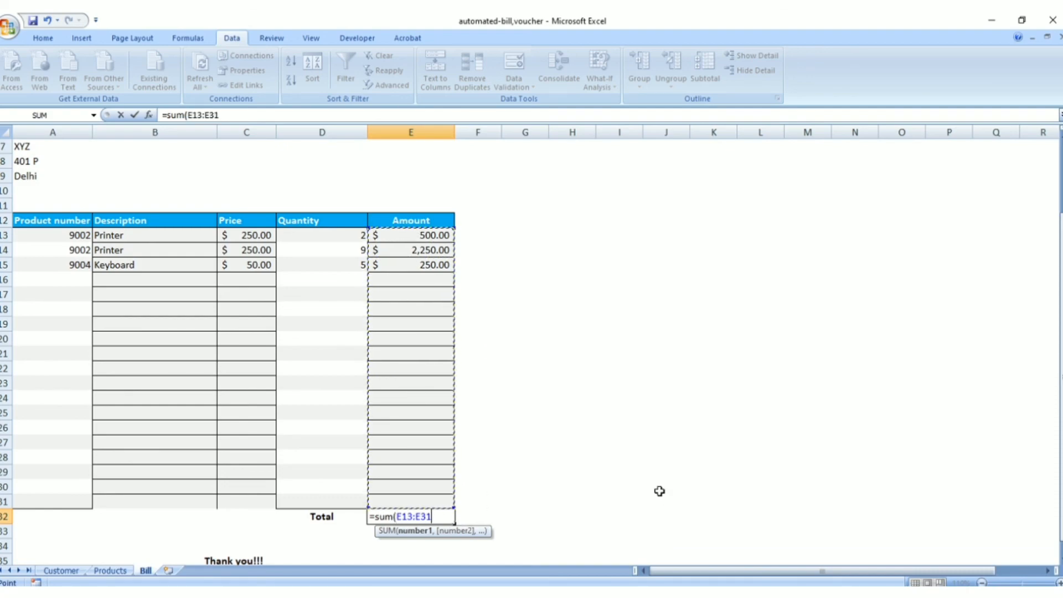
{"action": "type", "text": ")"}
{"action": "key", "text": "Return"}
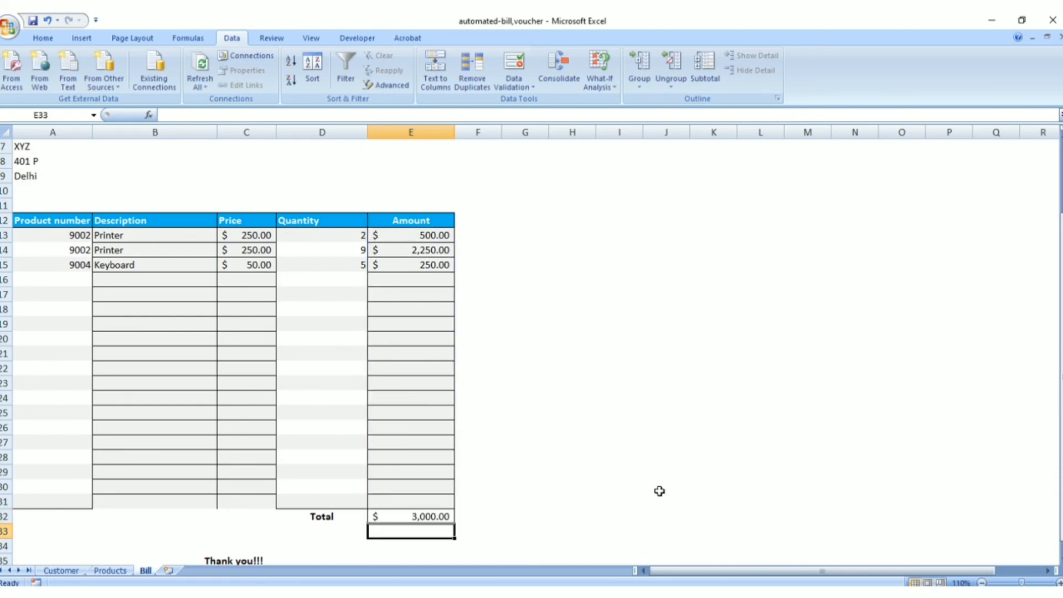
Review the completed Bill sheet from the header and customer number cell E6 down to the Total row
{"action": "scroll", "coordinate": [362, 467], "scroll_direction": "up", "scroll_amount": 2}
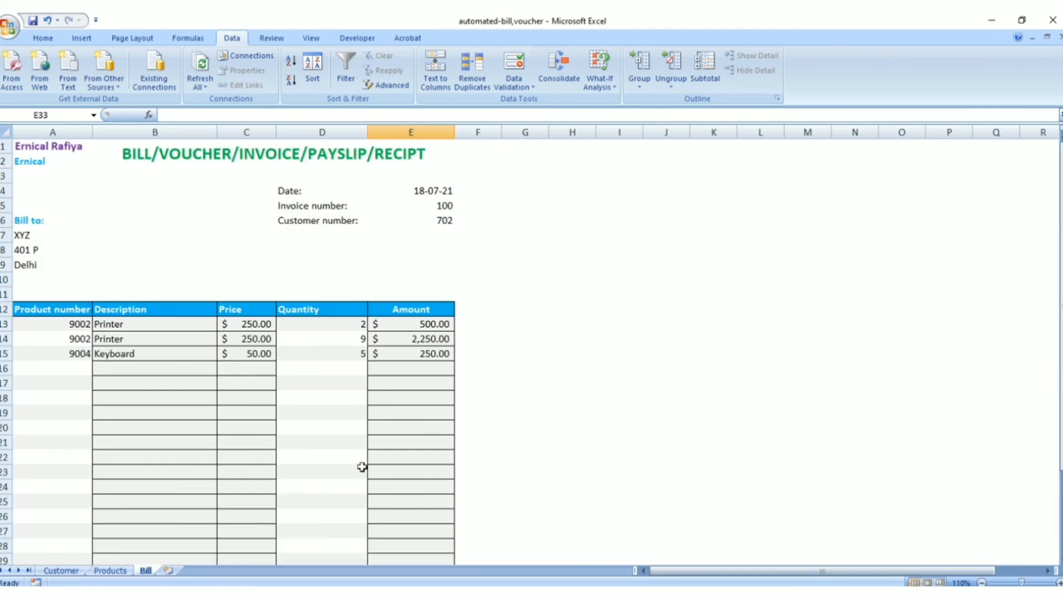
{"action": "scroll", "coordinate": [362, 467], "scroll_direction": "down", "scroll_amount": 3}
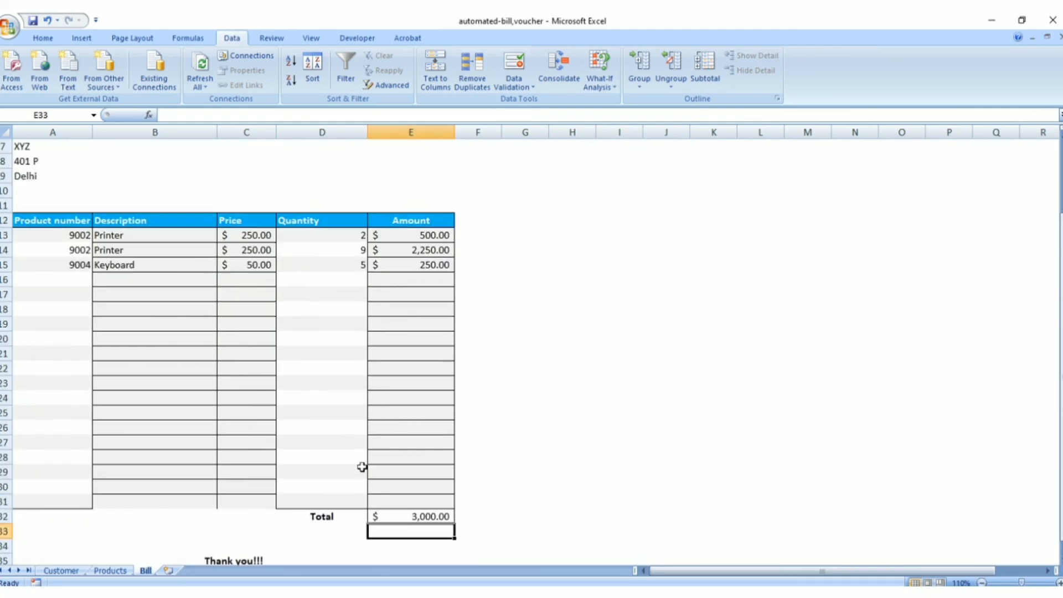
{"action": "scroll", "coordinate": [285, 482], "scroll_direction": "up", "scroll_amount": 2}
{"action": "left_click", "coordinate": [61, 570]}
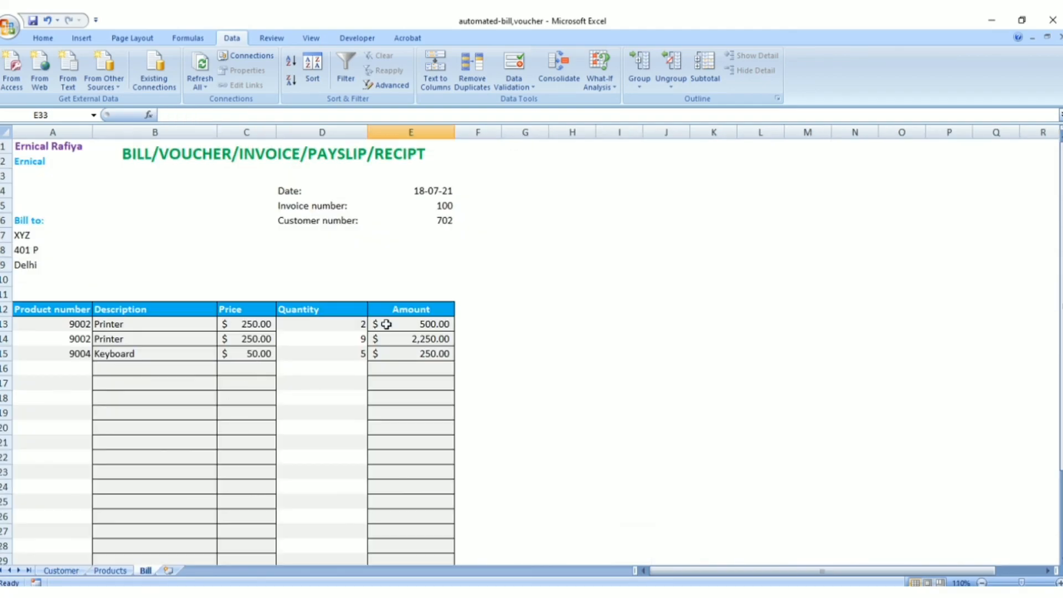
{"action": "left_click", "coordinate": [347, 224]}
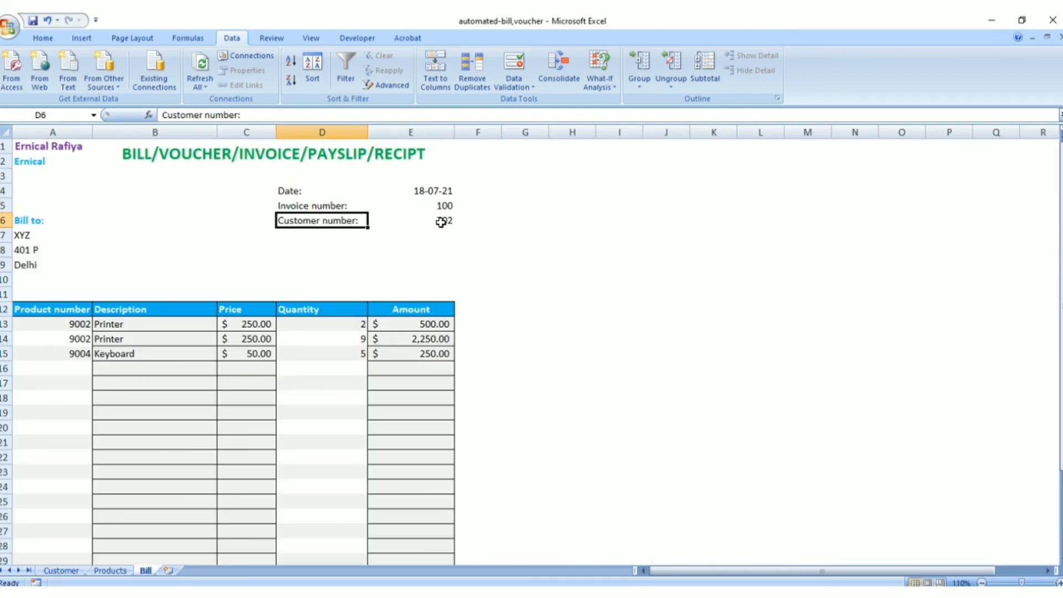
{"action": "left_click", "coordinate": [440, 222]}
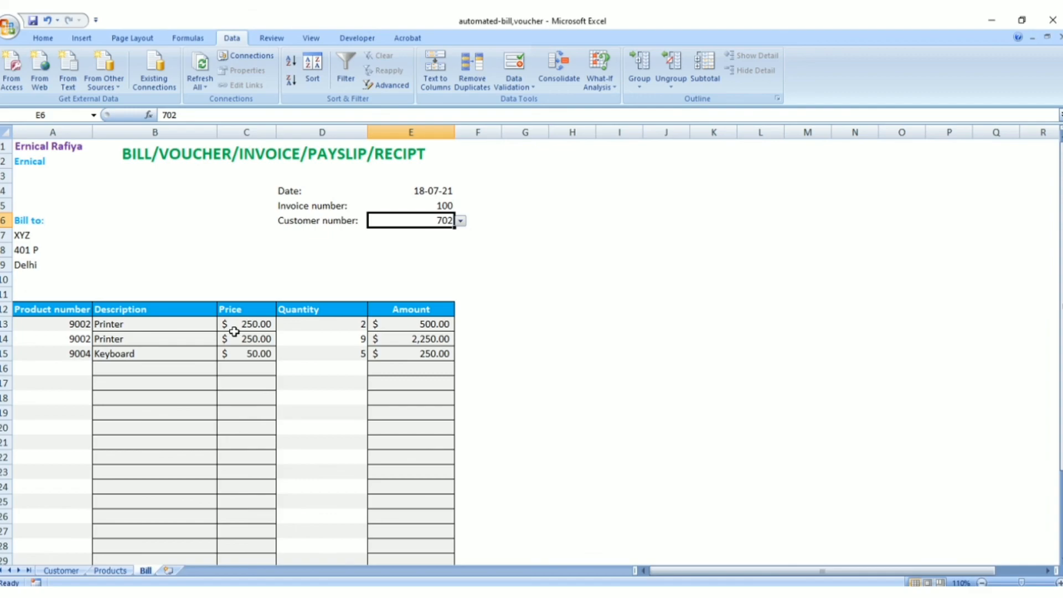
{"action": "scroll", "coordinate": [340, 338], "scroll_direction": "down", "scroll_amount": 3}
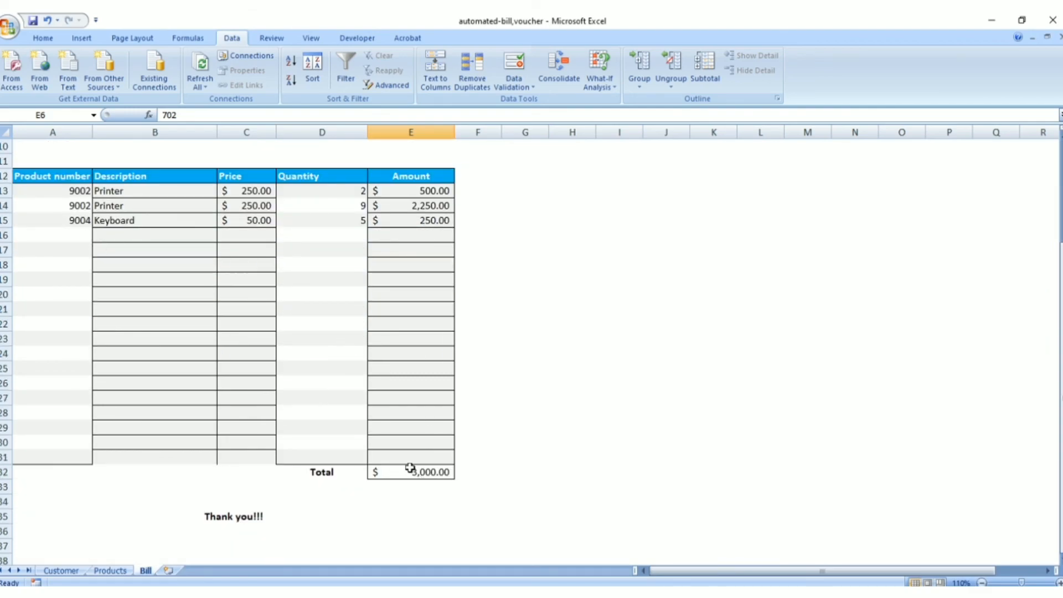
{"action": "scroll", "coordinate": [409, 467], "scroll_direction": "up", "scroll_amount": 3}
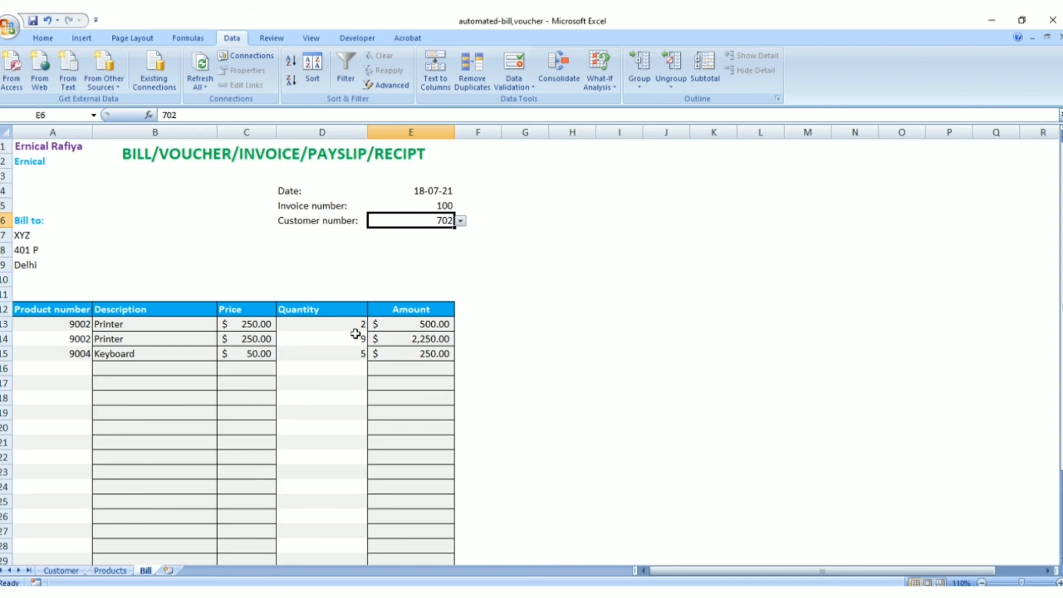
Examine the source tables on the Customer and Products sheets and return to the Bill sheet
{"action": "left_click", "coordinate": [56, 571]}
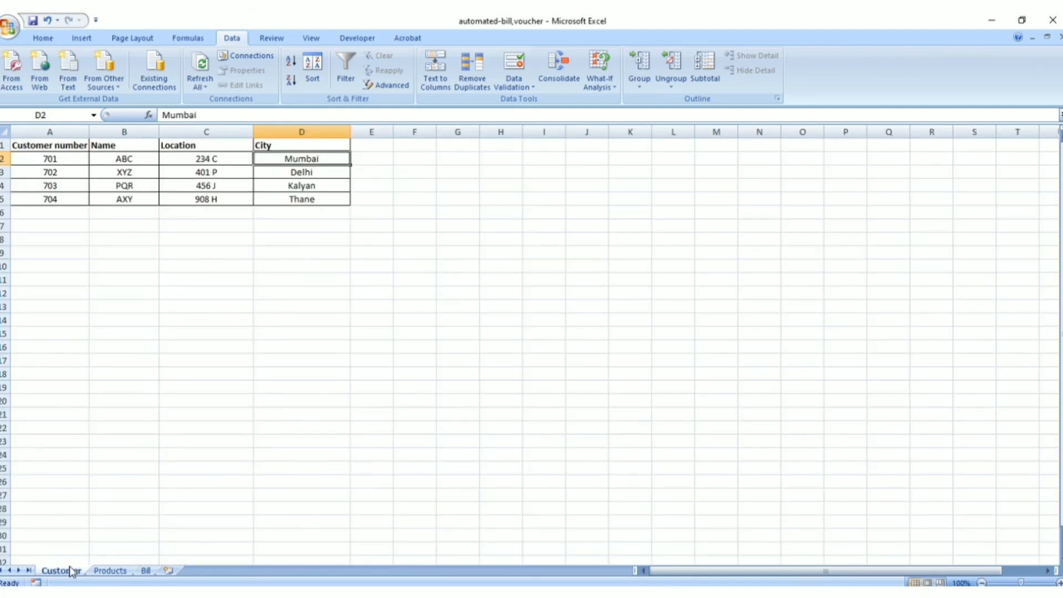
{"action": "left_click", "coordinate": [110, 570]}
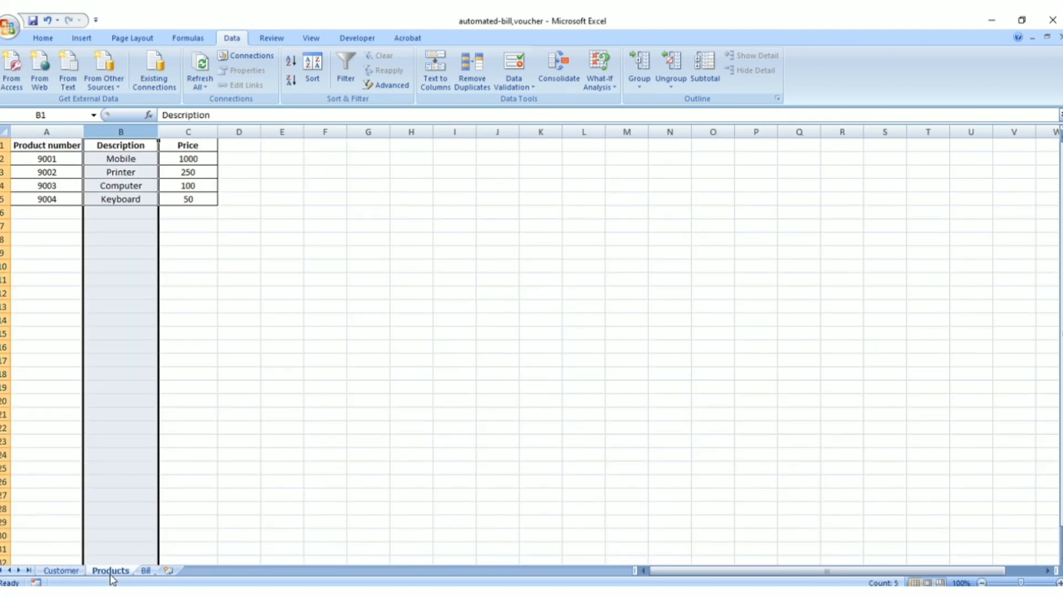
{"action": "left_click", "coordinate": [145, 349]}
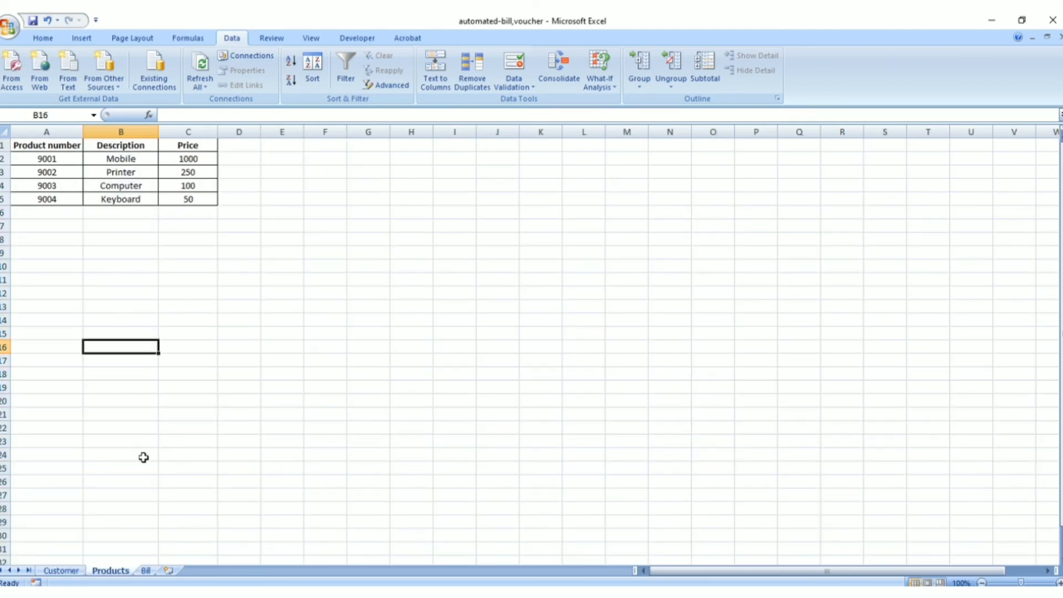
{"action": "left_click", "coordinate": [145, 571]}
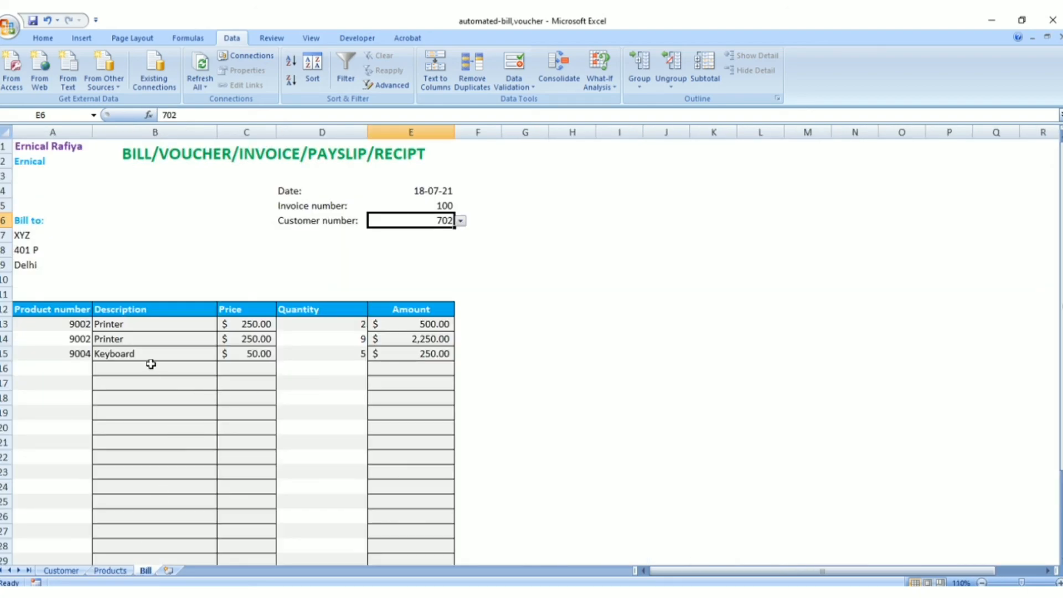